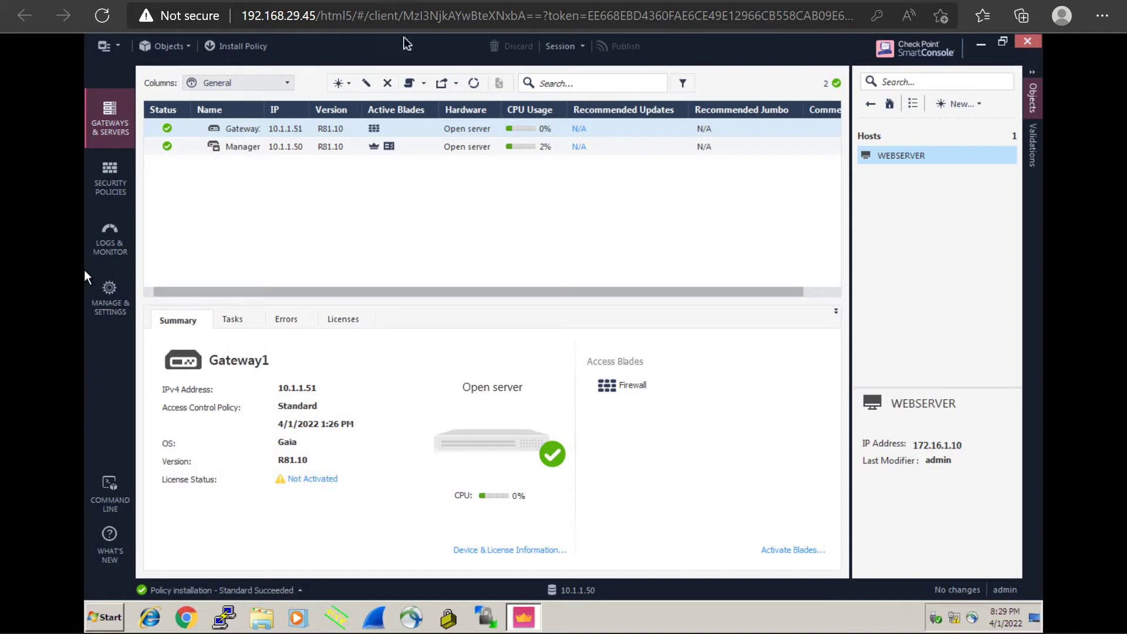
# Step: Show the security policy's NAT rules under Access Control instead of the gateways list
pyautogui.click(110, 170)
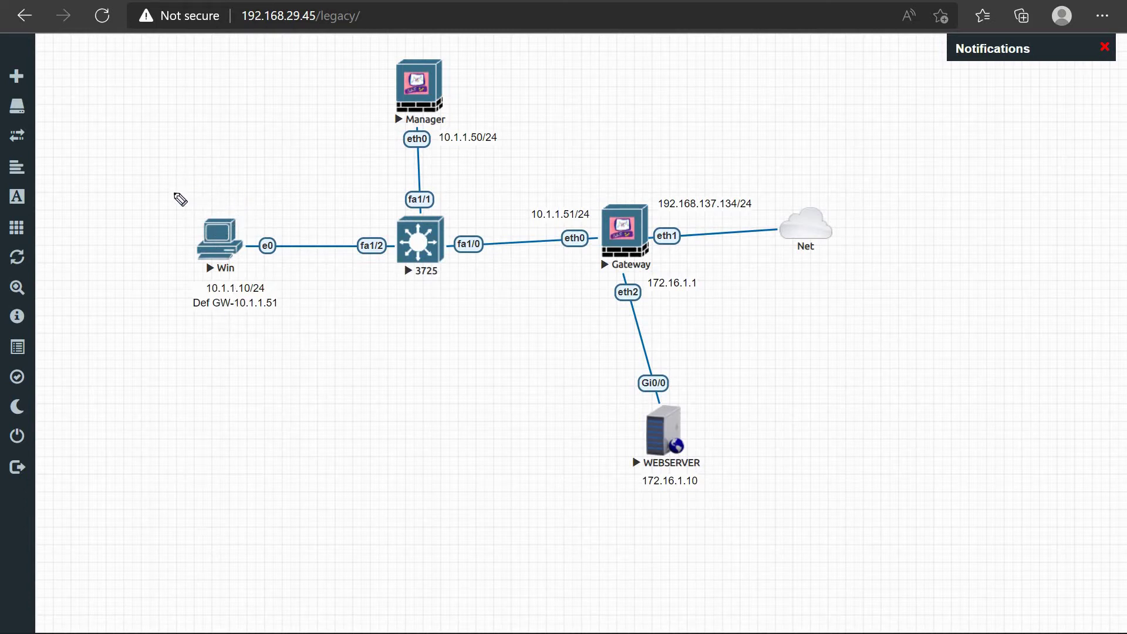
# Step: Handwrite http and draw a traffic arrow from Manager to WEBSERVER marked with a circled 80
pyautogui.moveTo(176, 177)
pyautogui.mouseDown()
pyautogui.moveTo(189, 197)
pyautogui.moveTo(203, 174)
pyautogui.moveTo(209, 192)
pyautogui.moveTo(235, 165)
pyautogui.moveTo(438, 139)
pyautogui.mouseUp()
pyautogui.moveTo(636, 176)
pyautogui.mouseDown()
pyautogui.moveTo(712, 322)
pyautogui.moveTo(726, 385)
pyautogui.moveTo(731, 362)
pyautogui.mouseUp()
pyautogui.moveTo(741, 310)
pyautogui.mouseDown()
pyautogui.moveTo(734, 321)
pyautogui.moveTo(759, 297)
pyautogui.mouseUp()
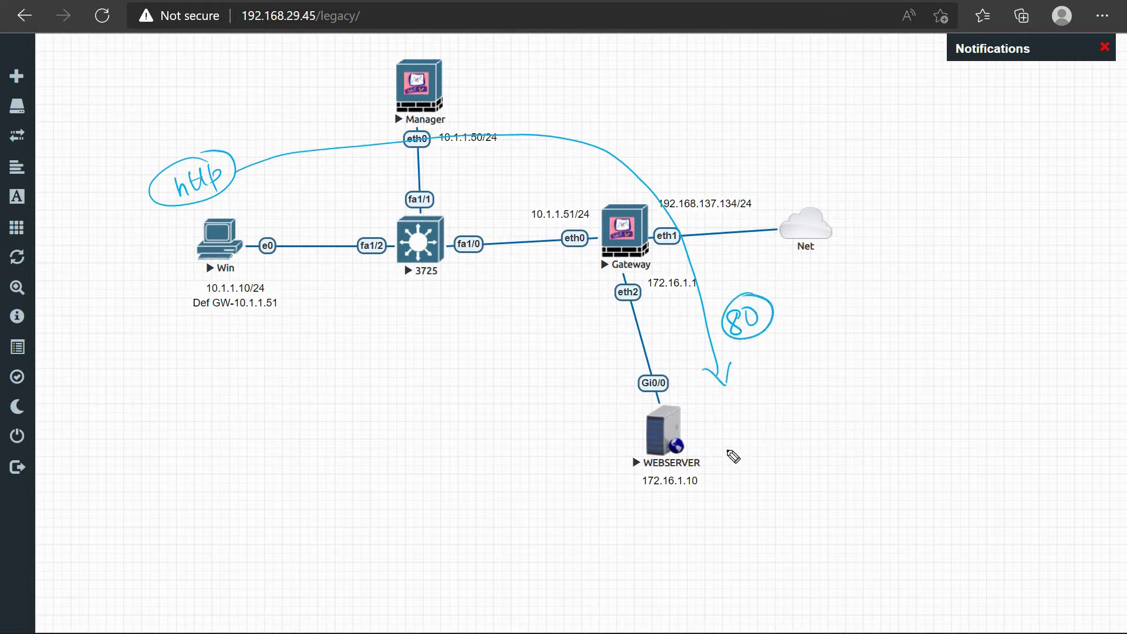
# Step: Write http beside WEBSERVER, then circle and tick its 172.16.1.10 address
pyautogui.moveTo(741, 440)
pyautogui.mouseDown()
pyautogui.moveTo(735, 460)
pyautogui.moveTo(760, 424)
pyautogui.moveTo(772, 447)
pyautogui.moveTo(787, 445)
pyautogui.mouseUp()
pyautogui.moveTo(791, 425)
pyautogui.mouseDown()
pyautogui.moveTo(797, 439)
pyautogui.moveTo(813, 428)
pyautogui.mouseUp()
pyautogui.moveTo(820, 420)
pyautogui.mouseDown()
pyautogui.moveTo(829, 449)
pyautogui.moveTo(826, 436)
pyautogui.mouseUp()
pyautogui.moveTo(710, 474)
pyautogui.mouseDown()
pyautogui.moveTo(641, 529)
pyautogui.moveTo(721, 480)
pyautogui.mouseUp()
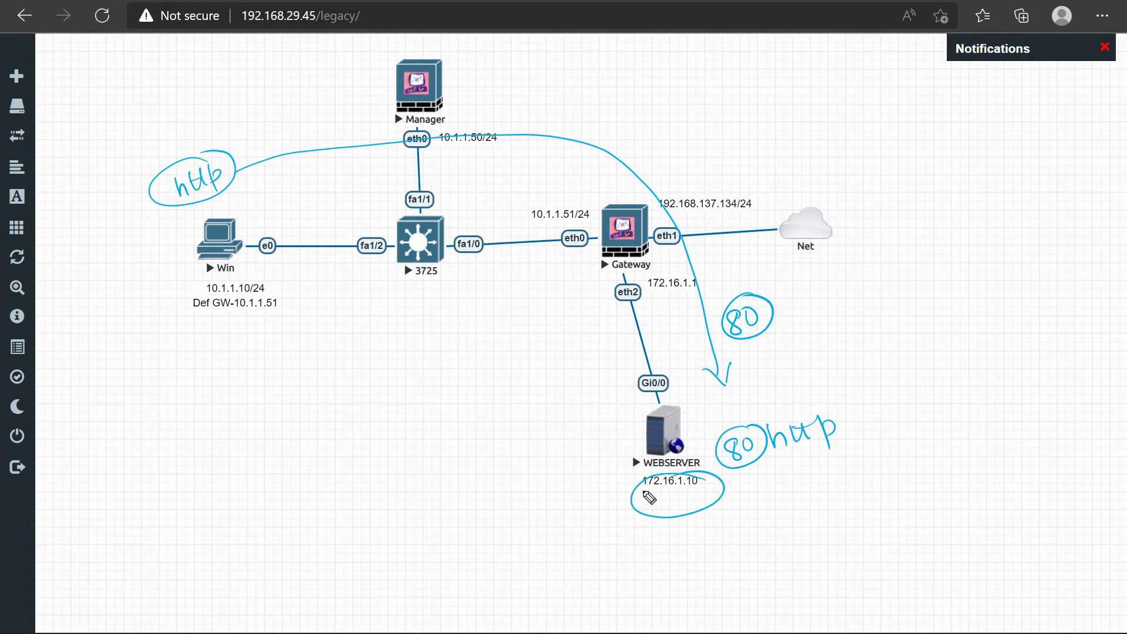
pyautogui.moveTo(600, 496); pyautogui.dragTo(647, 477)
# Step: Write an outlined google.com note with a circled http label and an arrow from 80
pyautogui.moveTo(142, 427)
pyautogui.mouseDown()
pyautogui.moveTo(133, 456)
pyautogui.moveTo(148, 423)
pyautogui.moveTo(167, 453)
pyautogui.moveTo(188, 418)
pyautogui.moveTo(218, 425)
pyautogui.moveTo(230, 411)
pyautogui.moveTo(267, 409)
pyautogui.mouseUp()
pyautogui.moveTo(97, 475)
pyautogui.mouseDown()
pyautogui.moveTo(279, 420)
pyautogui.moveTo(225, 388)
pyautogui.moveTo(93, 443)
pyautogui.moveTo(86, 453)
pyautogui.moveTo(111, 474)
pyautogui.mouseUp()
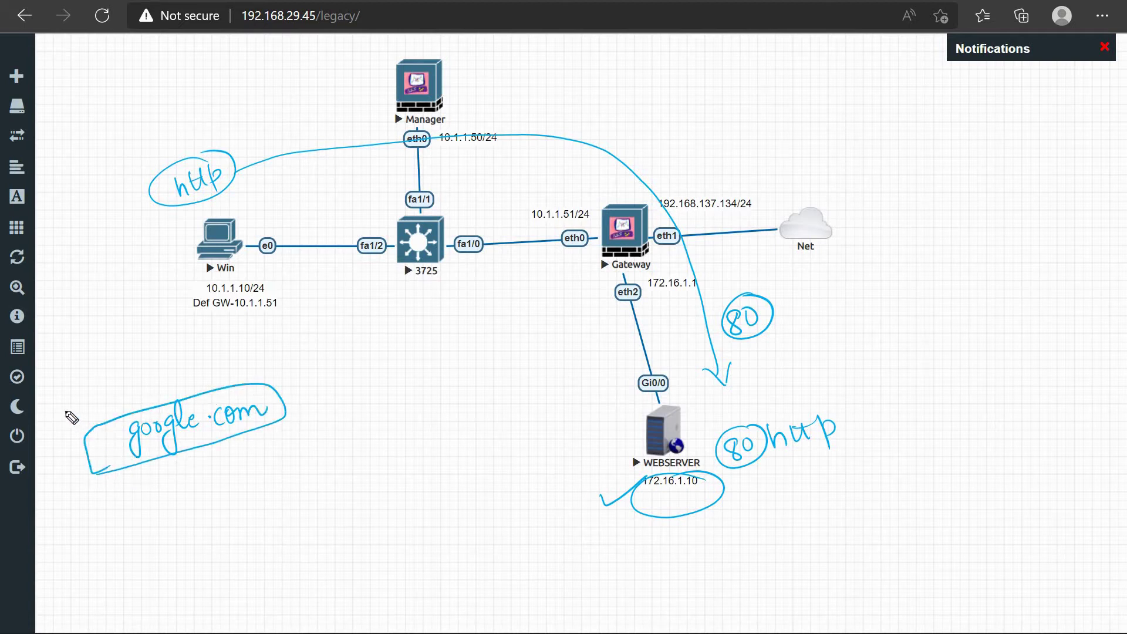
pyautogui.moveTo(65, 411)
pyautogui.mouseDown()
pyautogui.moveTo(88, 431)
pyautogui.moveTo(87, 411)
pyautogui.moveTo(115, 405)
pyautogui.moveTo(97, 401)
pyautogui.mouseUp()
pyautogui.moveTo(102, 392)
pyautogui.mouseDown()
pyautogui.moveTo(116, 412)
pyautogui.moveTo(69, 442)
pyautogui.mouseUp()
pyautogui.moveTo(120, 414)
pyautogui.mouseDown()
pyautogui.moveTo(59, 420)
pyautogui.moveTo(93, 383)
pyautogui.moveTo(120, 395)
pyautogui.moveTo(109, 345)
pyautogui.moveTo(124, 353)
pyautogui.moveTo(137, 342)
pyautogui.moveTo(126, 365)
pyautogui.moveTo(170, 338)
pyautogui.moveTo(185, 358)
pyautogui.mouseUp()
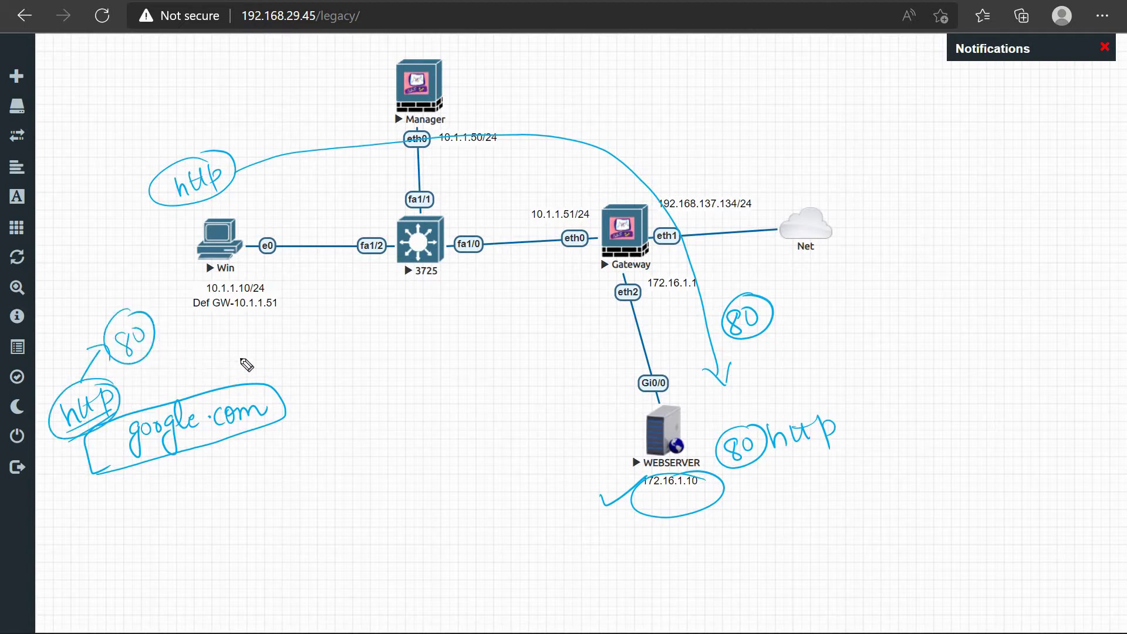
pyautogui.moveTo(250, 375); pyautogui.dragTo(238, 368)
# Step: Write https with a circled, ticked 443 below google.com, and circle http by WEBSERVER
pyautogui.moveTo(133, 512); pyautogui.dragTo(145, 530)
pyautogui.moveTo(151, 507)
pyautogui.mouseDown()
pyautogui.moveTo(158, 524)
pyautogui.moveTo(170, 516)
pyautogui.mouseUp()
pyautogui.moveTo(174, 503); pyautogui.dragTo(186, 531)
pyautogui.moveTo(173, 510)
pyautogui.mouseDown()
pyautogui.moveTo(184, 505)
pyautogui.moveTo(187, 519)
pyautogui.moveTo(225, 506)
pyautogui.mouseUp()
pyautogui.moveTo(215, 485)
pyautogui.mouseDown()
pyautogui.moveTo(209, 500)
pyautogui.moveTo(228, 496)
pyautogui.mouseUp()
pyautogui.moveTo(236, 483)
pyautogui.mouseDown()
pyautogui.moveTo(241, 497)
pyautogui.moveTo(108, 541)
pyautogui.moveTo(258, 469)
pyautogui.mouseUp()
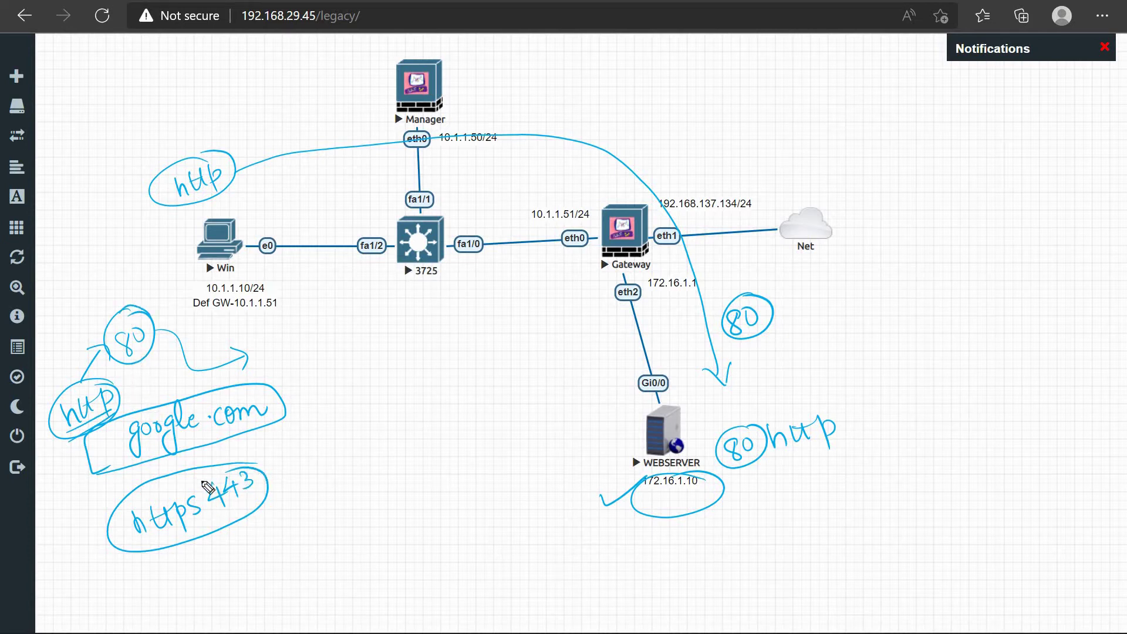
pyautogui.moveTo(255, 467)
pyautogui.mouseDown()
pyautogui.moveTo(269, 507)
pyautogui.moveTo(258, 467)
pyautogui.mouseUp()
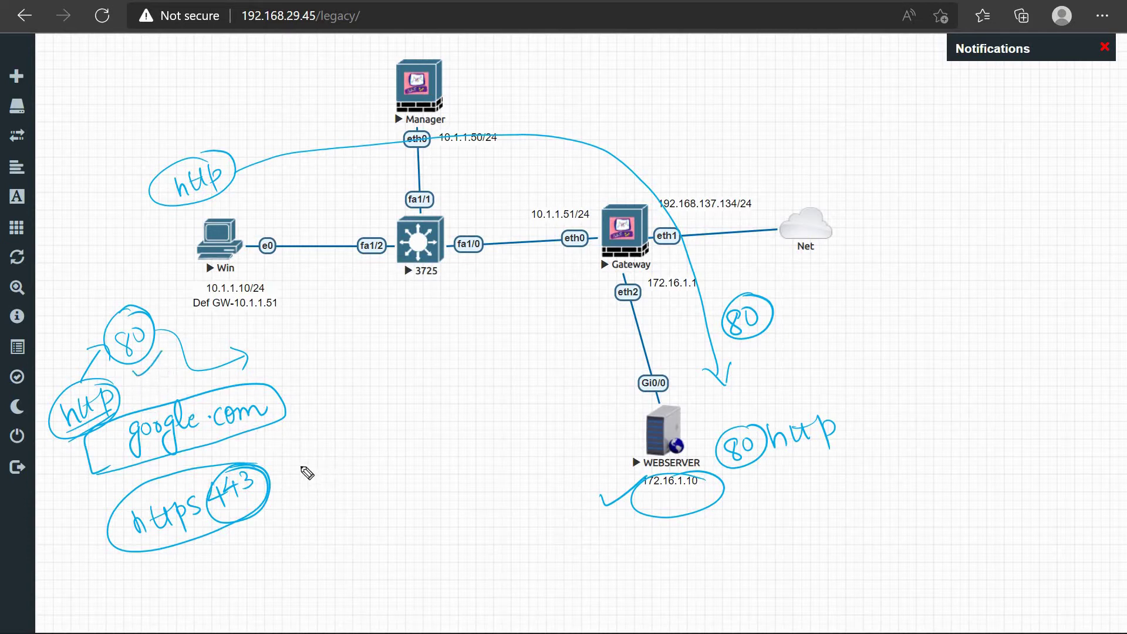
pyautogui.moveTo(282, 483); pyautogui.dragTo(327, 450)
pyautogui.moveTo(782, 420)
pyautogui.mouseDown()
pyautogui.moveTo(848, 455)
pyautogui.moveTo(794, 439)
pyautogui.moveTo(742, 475)
pyautogui.mouseUp()
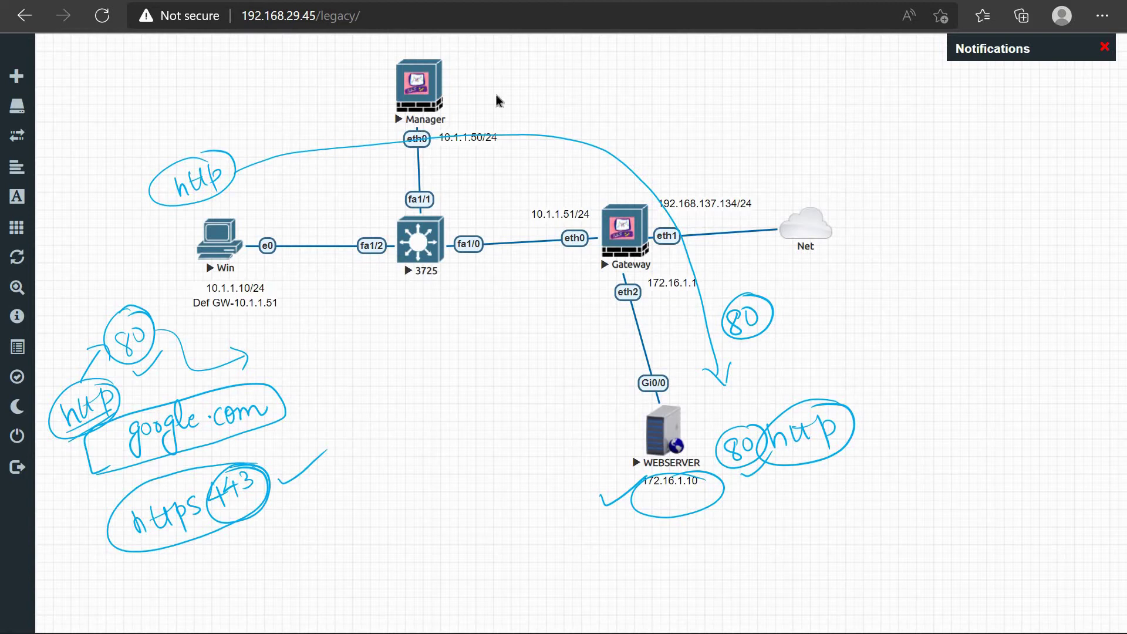
pyautogui.hotkey('ctrl', 'Tab')
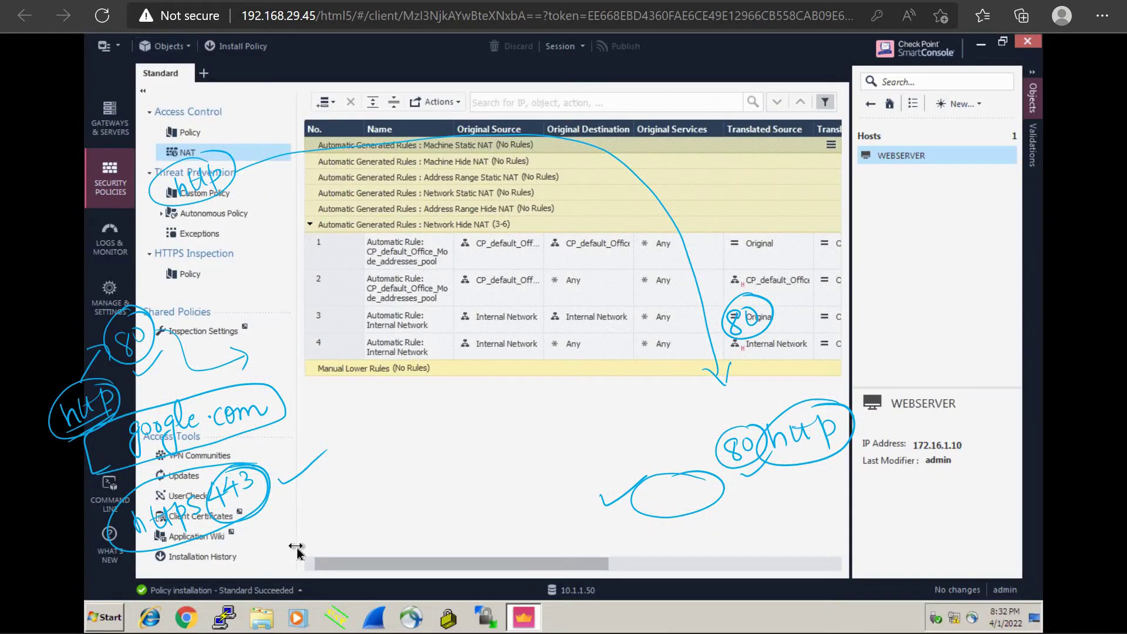
# Step: Clear all annotations from the NAT view and bring Chrome to the front
pyautogui.press('Escape')
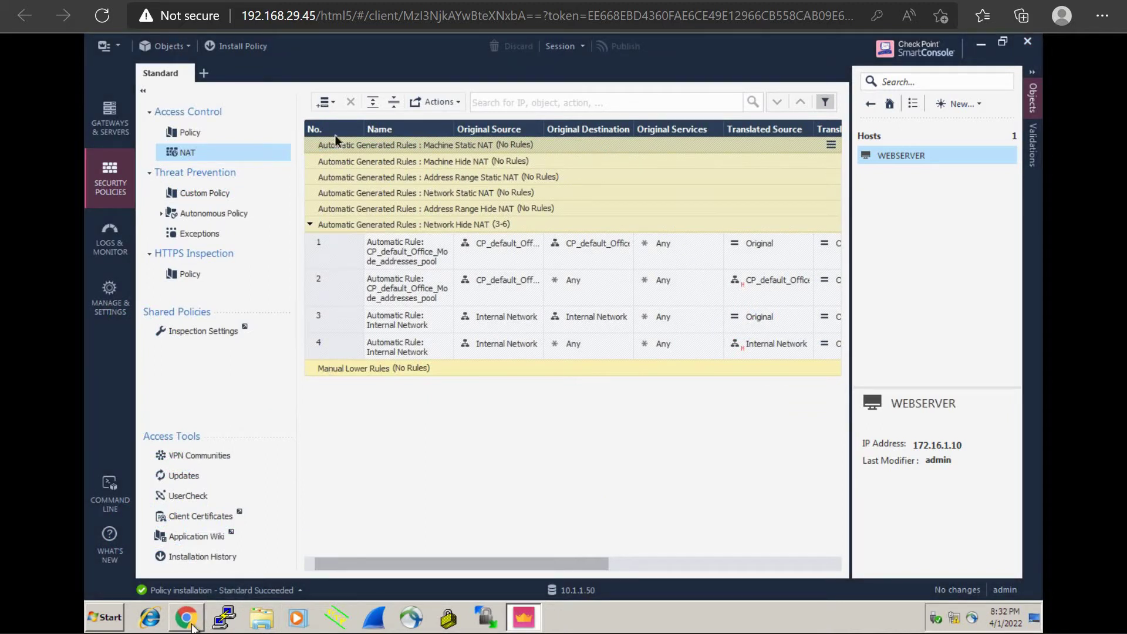
pyautogui.click(191, 626)
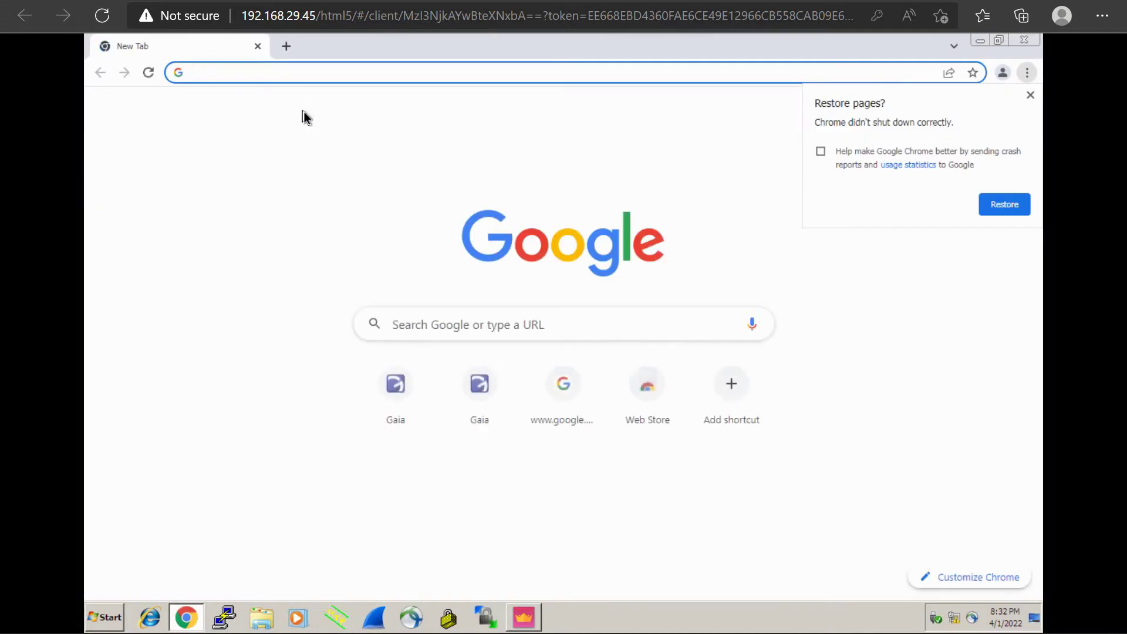
pyautogui.write('10.1.1.51')
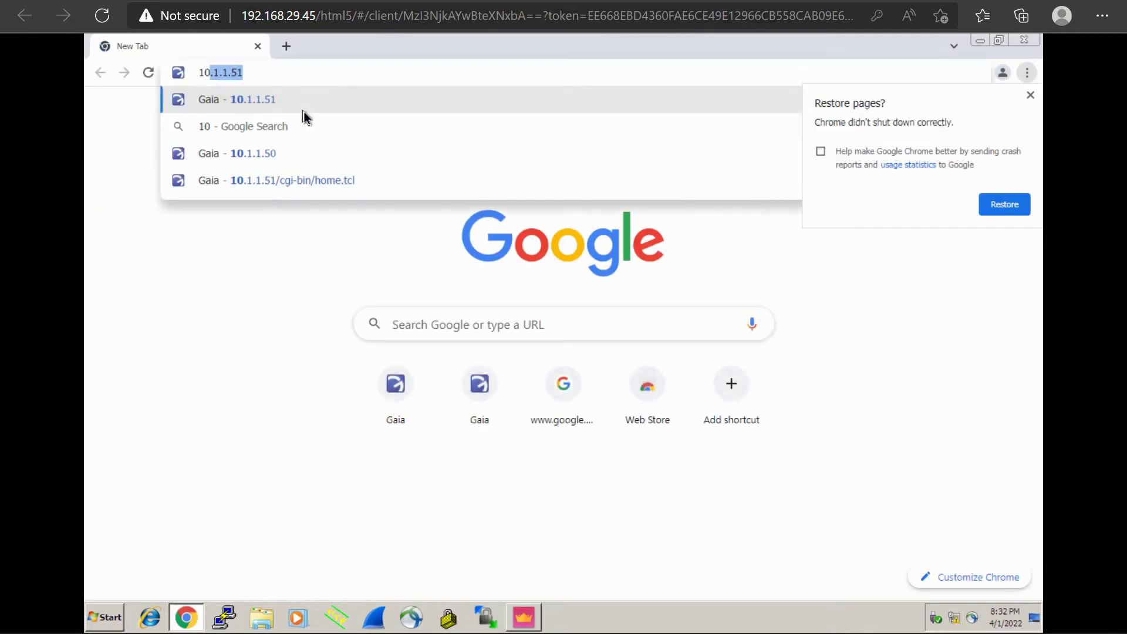
pyautogui.press('Right')
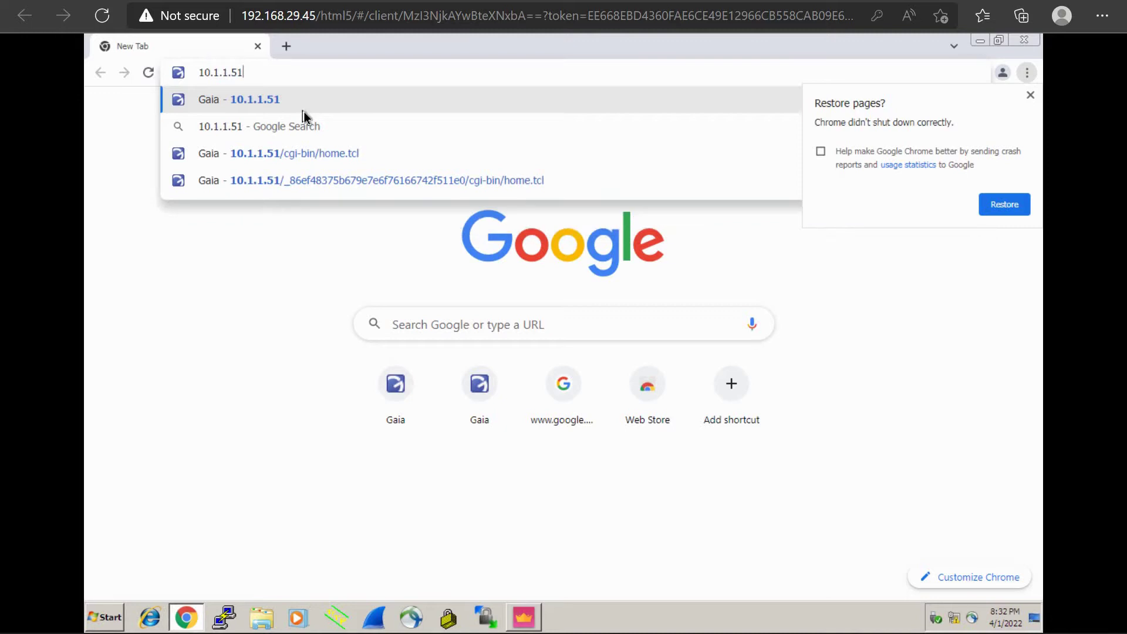
pyautogui.press('Return')
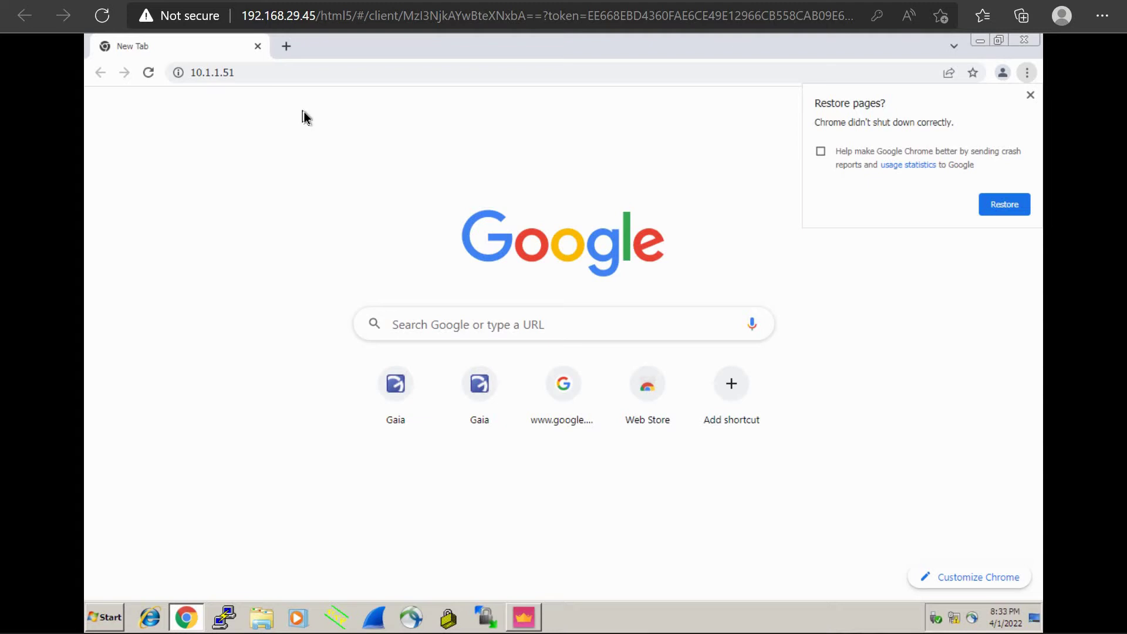
pyautogui.click(1031, 95)
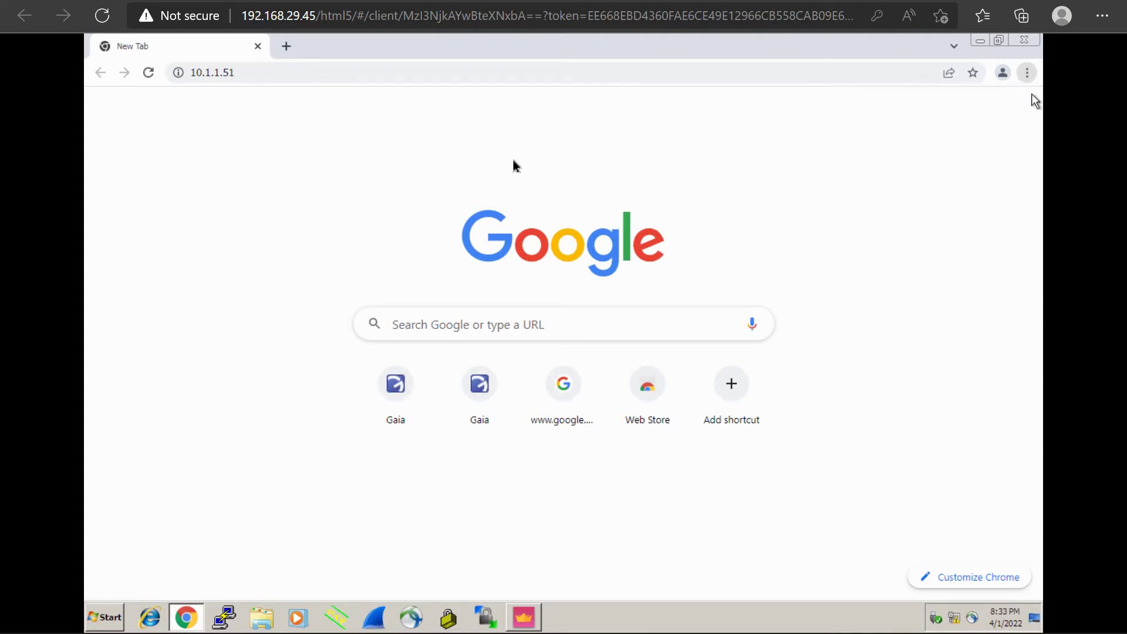
pyautogui.click(276, 72)
pyautogui.click(276, 72)
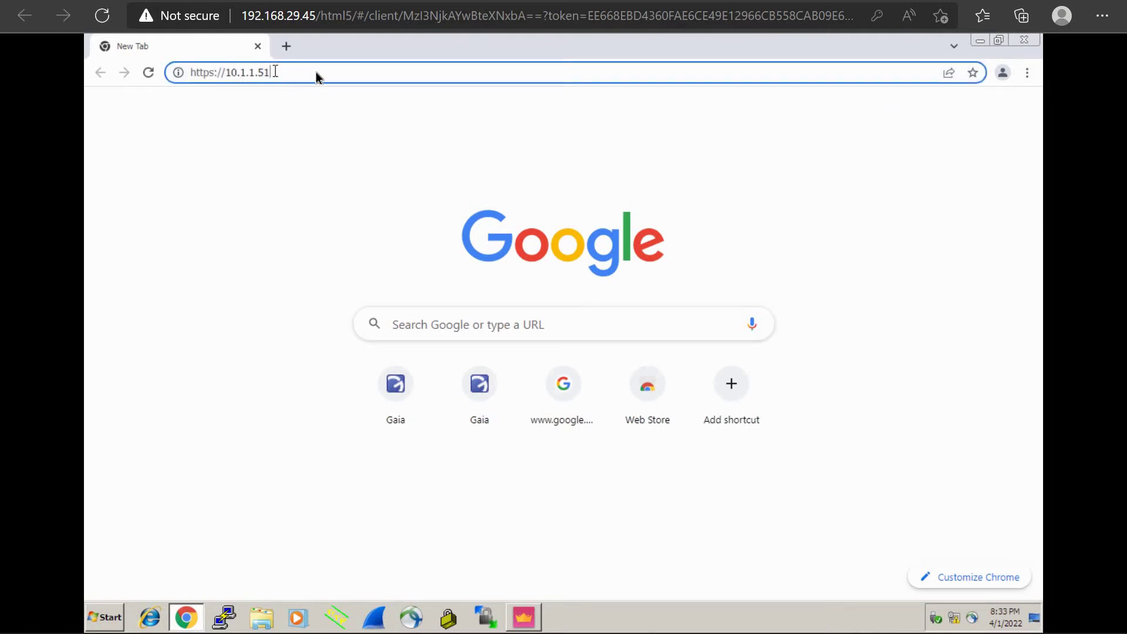
pyautogui.press('Return')
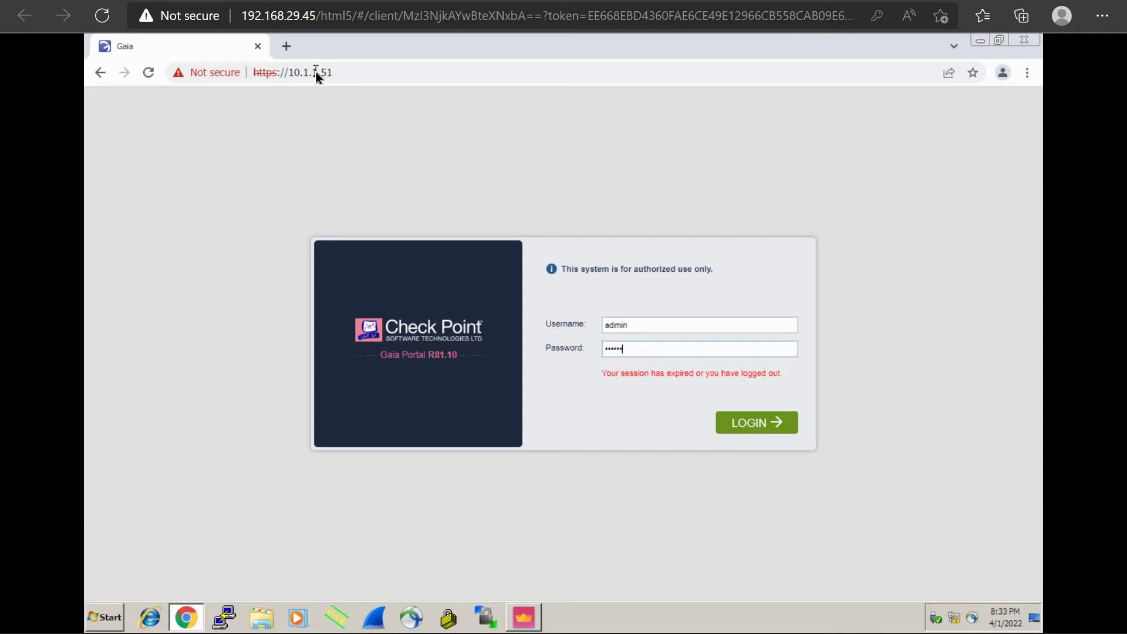
# Step: Submit the prefilled Gaia Portal login, then go back to the EVE-NG topology tab
pyautogui.press('Return')
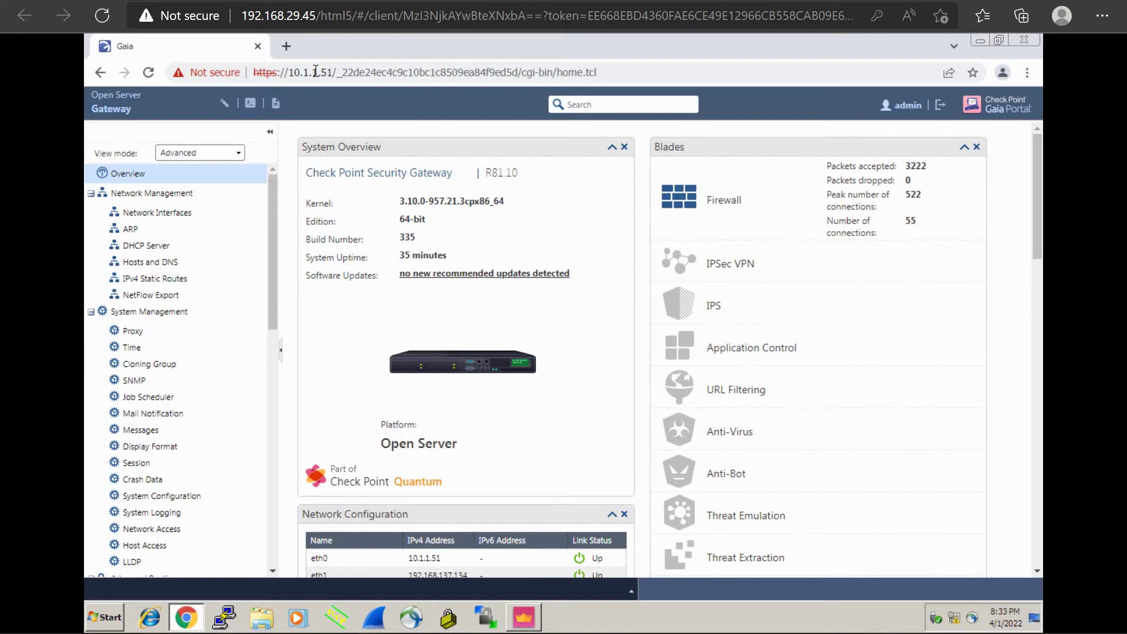
pyautogui.hotkey('ctrl', 'Tab')
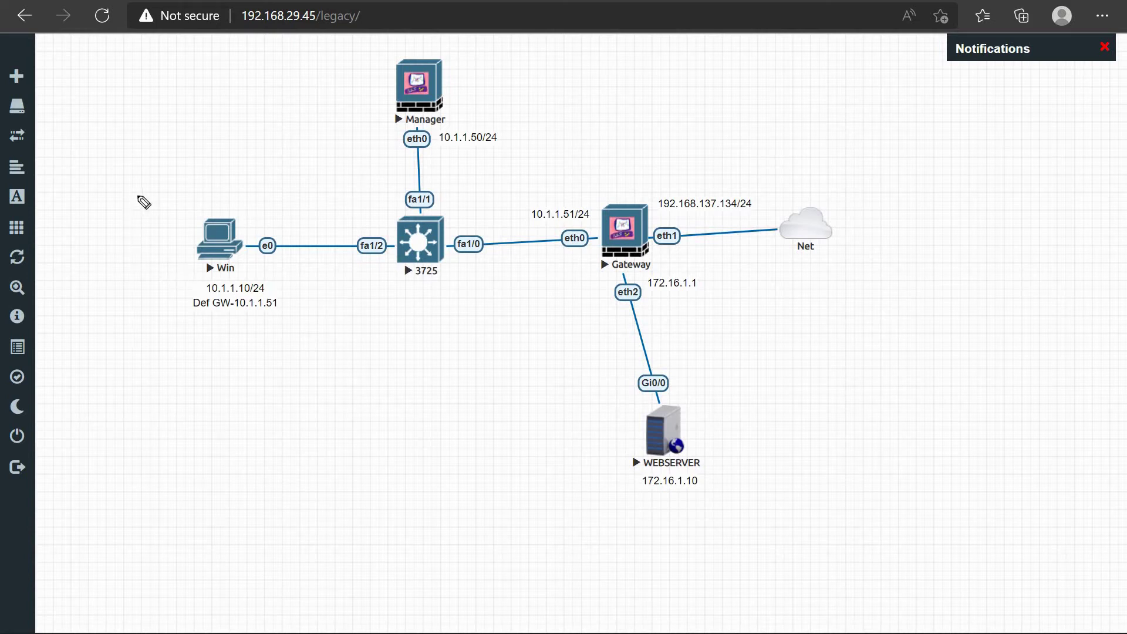
# Step: Handwrite an outlined 10.1.1.51:800 note with an arrow pointing at port 800
pyautogui.moveTo(140, 193)
pyautogui.mouseDown()
pyautogui.moveTo(139, 208)
pyautogui.moveTo(228, 178)
pyautogui.moveTo(222, 187)
pyautogui.mouseUp()
pyautogui.click(167, 193)
pyautogui.click(190, 188)
pyautogui.click(211, 182)
pyautogui.moveTo(226, 168); pyautogui.dragTo(243, 184)
pyautogui.click(257, 177)
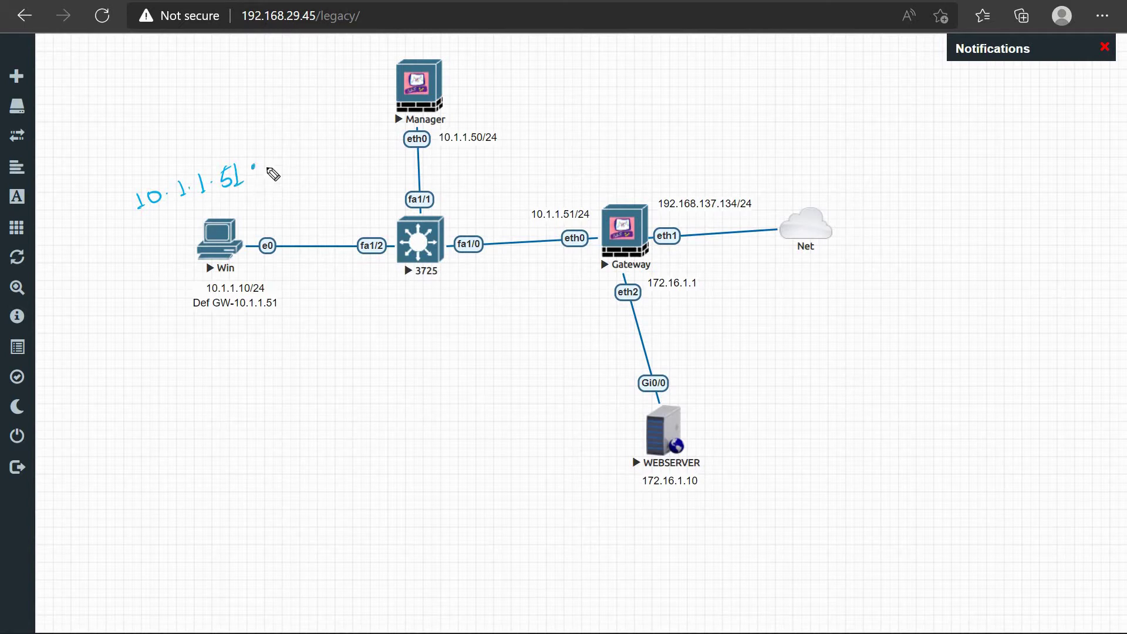
pyautogui.click(256, 166)
pyautogui.moveTo(274, 154); pyautogui.dragTo(286, 157)
pyautogui.moveTo(302, 146); pyautogui.dragTo(302, 149)
pyautogui.moveTo(218, 209)
pyautogui.mouseDown()
pyautogui.moveTo(309, 178)
pyautogui.moveTo(324, 142)
pyautogui.moveTo(286, 136)
pyautogui.mouseUp()
pyautogui.moveTo(148, 180)
pyautogui.mouseDown()
pyautogui.moveTo(126, 213)
pyautogui.moveTo(130, 232)
pyautogui.mouseUp()
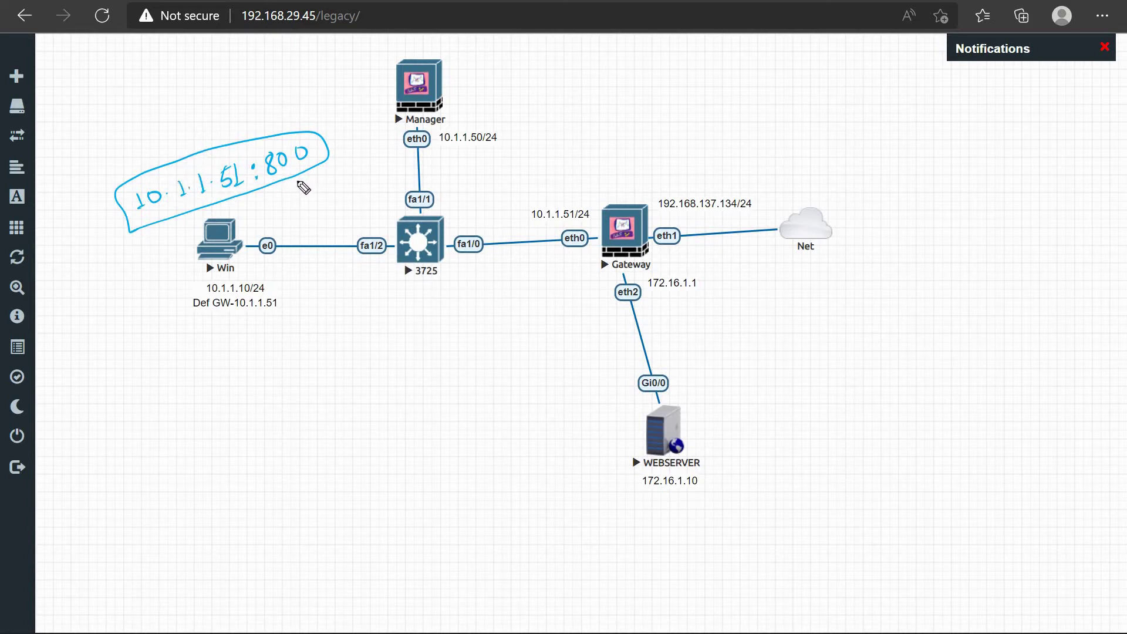
pyautogui.moveTo(300, 175)
pyautogui.mouseDown()
pyautogui.moveTo(317, 205)
pyautogui.moveTo(317, 175)
pyautogui.mouseUp()
# Step: Mark 80 at WEBSERVER, write a circled 800 → 80 above Gateway, and label it Port Forwarding
pyautogui.moveTo(718, 446)
pyautogui.mouseDown()
pyautogui.moveTo(775, 413)
pyautogui.moveTo(819, 418)
pyautogui.mouseUp()
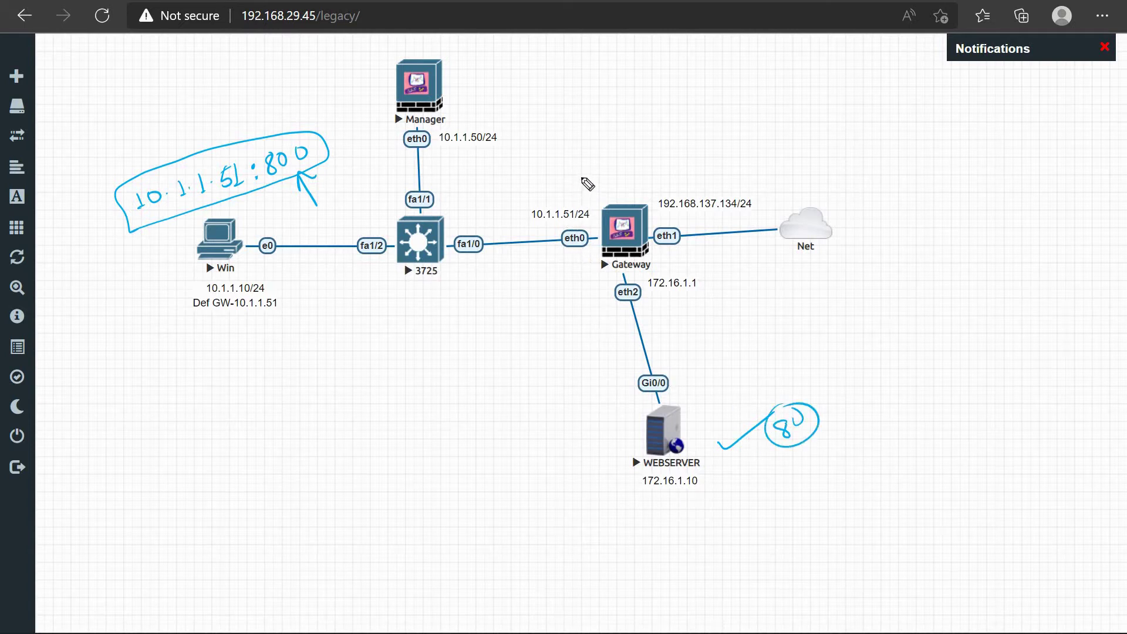
pyautogui.moveTo(588, 184)
pyautogui.mouseDown()
pyautogui.moveTo(579, 181)
pyautogui.moveTo(589, 171)
pyautogui.moveTo(614, 162)
pyautogui.moveTo(674, 167)
pyautogui.moveTo(687, 155)
pyautogui.mouseUp()
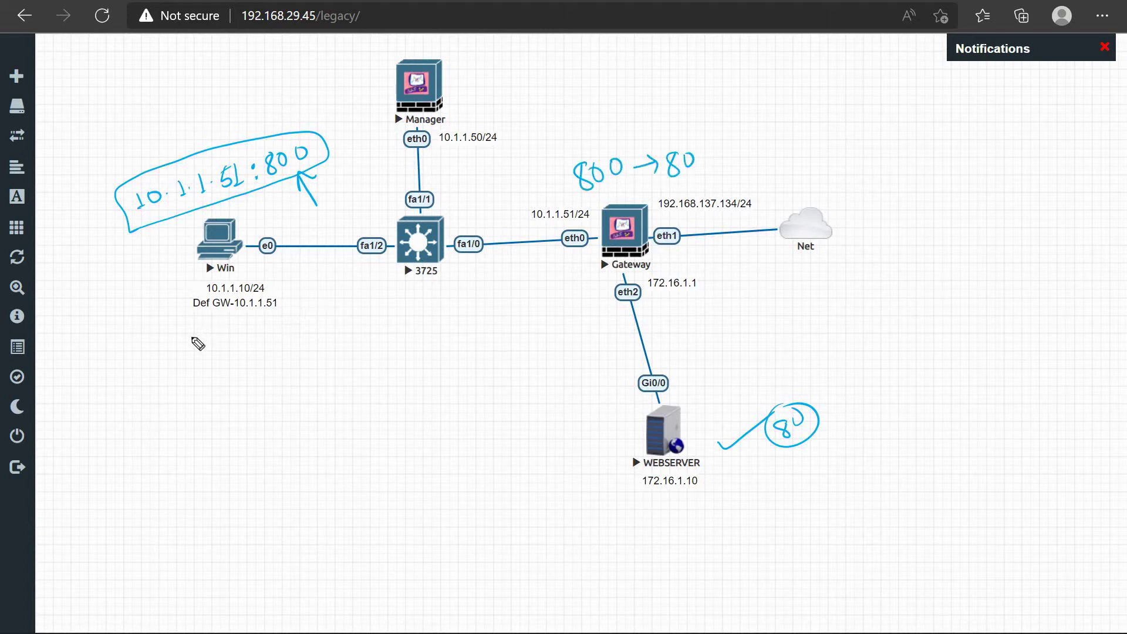
pyautogui.moveTo(221, 323)
pyautogui.mouseDown()
pyautogui.moveTo(185, 371)
pyautogui.moveTo(222, 324)
pyautogui.mouseUp()
pyautogui.moveTo(285, 137)
pyautogui.mouseDown()
pyautogui.moveTo(319, 143)
pyautogui.moveTo(268, 170)
pyautogui.mouseUp()
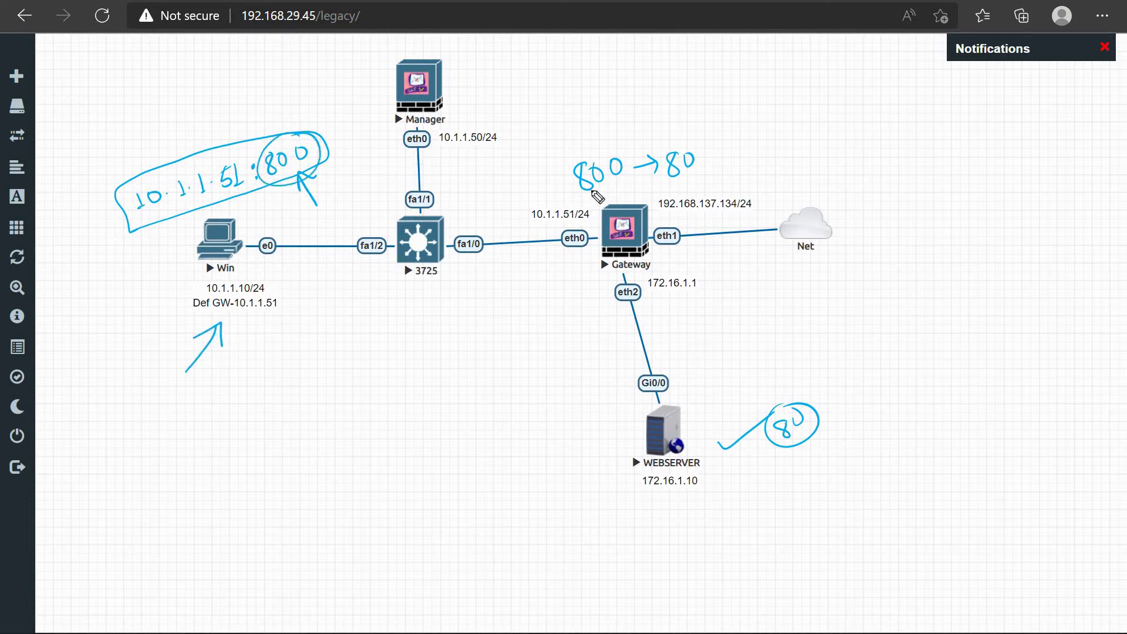
pyautogui.moveTo(605, 150); pyautogui.dragTo(623, 186)
pyautogui.moveTo(669, 138)
pyautogui.mouseDown()
pyautogui.moveTo(690, 150)
pyautogui.moveTo(666, 155)
pyautogui.mouseUp()
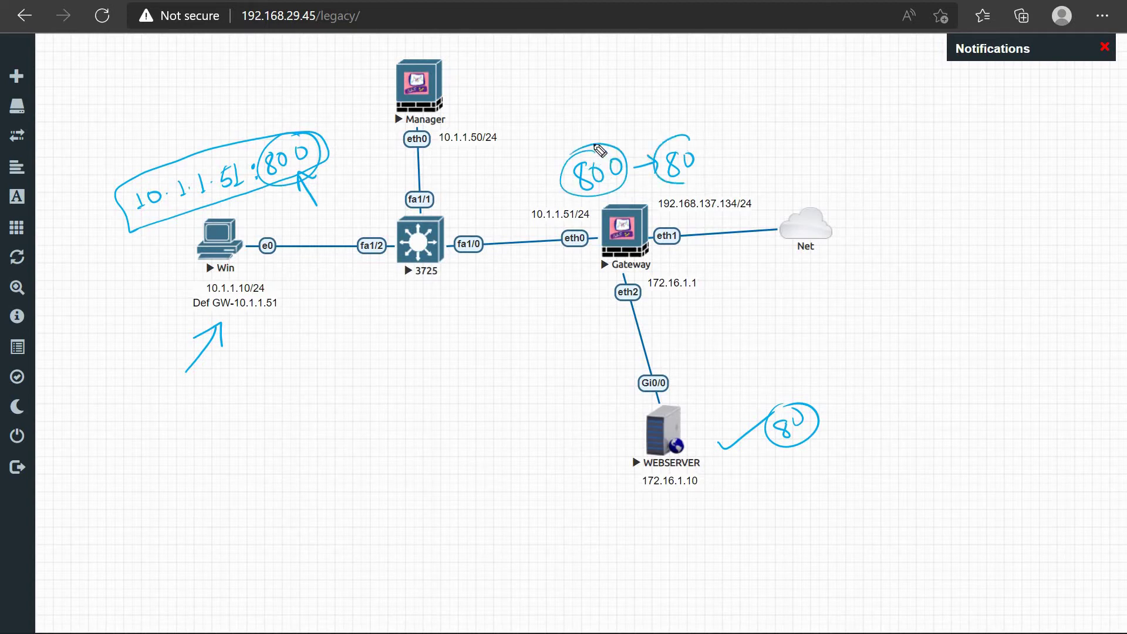
pyautogui.moveTo(596, 146)
pyautogui.mouseDown()
pyautogui.moveTo(622, 91)
pyautogui.moveTo(671, 115)
pyautogui.mouseUp()
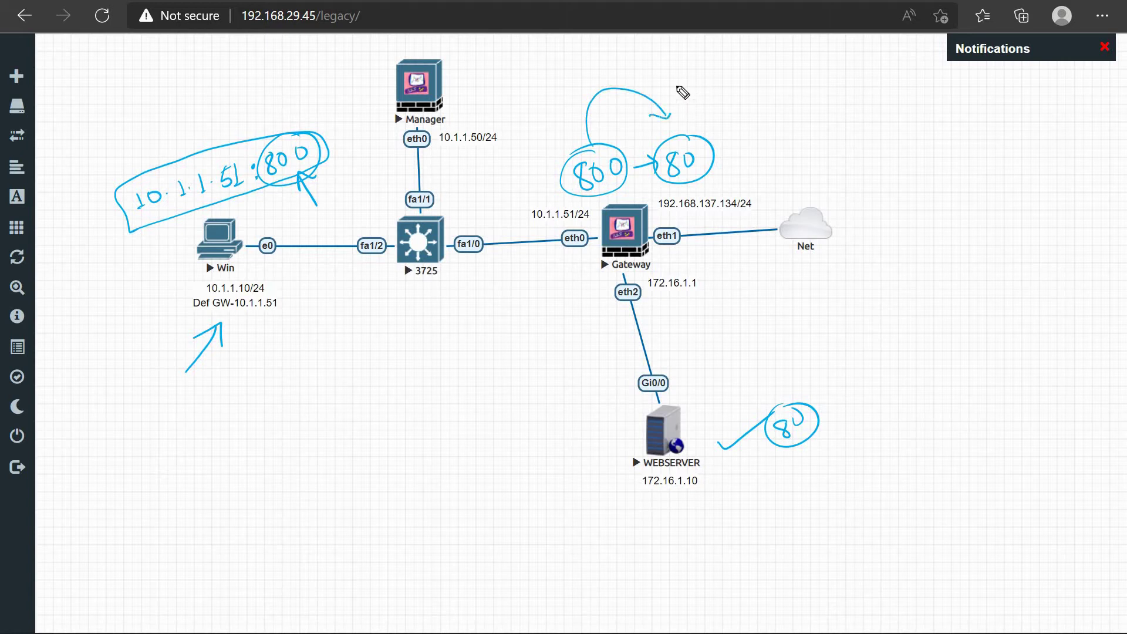
pyautogui.moveTo(680, 75); pyautogui.dragTo(728, 97)
pyautogui.moveTo(712, 83)
pyautogui.mouseDown()
pyautogui.moveTo(752, 94)
pyautogui.moveTo(762, 62)
pyautogui.moveTo(760, 78)
pyautogui.moveTo(807, 88)
pyautogui.moveTo(822, 73)
pyautogui.moveTo(834, 86)
pyautogui.moveTo(864, 54)
pyautogui.moveTo(869, 73)
pyautogui.moveTo(893, 64)
pyautogui.mouseUp()
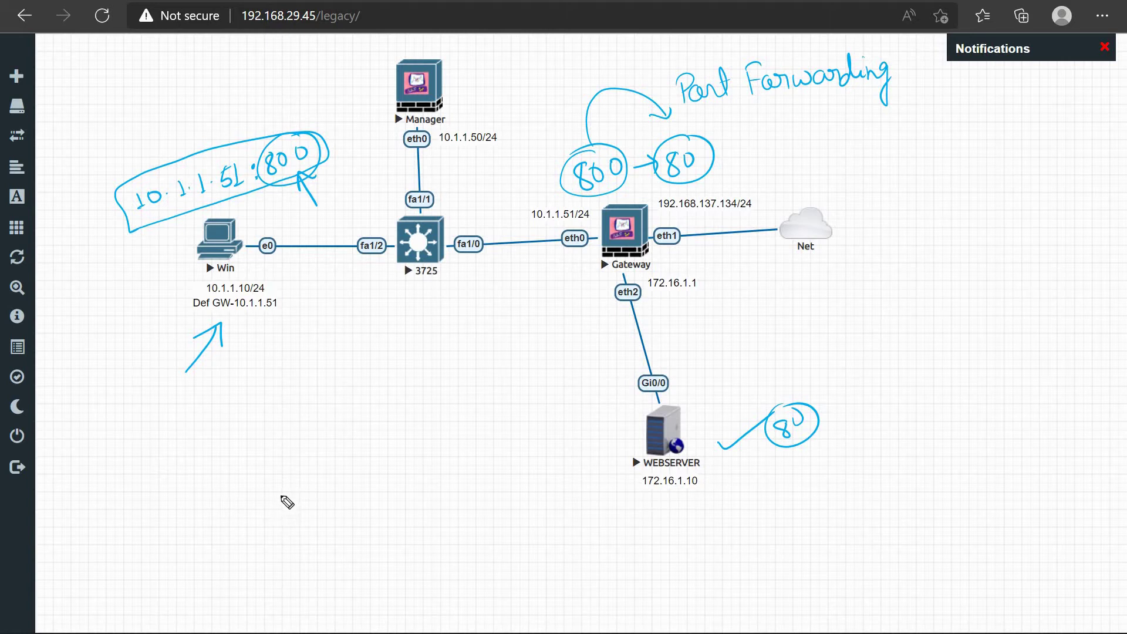
# Step: Write a circled 443 marked https, then a circled 8088 beneath it with an outgoing arrow
pyautogui.moveTo(281, 489)
pyautogui.mouseDown()
pyautogui.moveTo(289, 510)
pyautogui.moveTo(309, 497)
pyautogui.mouseUp()
pyautogui.click(299, 489)
pyautogui.moveTo(305, 491)
pyautogui.mouseDown()
pyautogui.moveTo(305, 509)
pyautogui.moveTo(358, 459)
pyautogui.mouseUp()
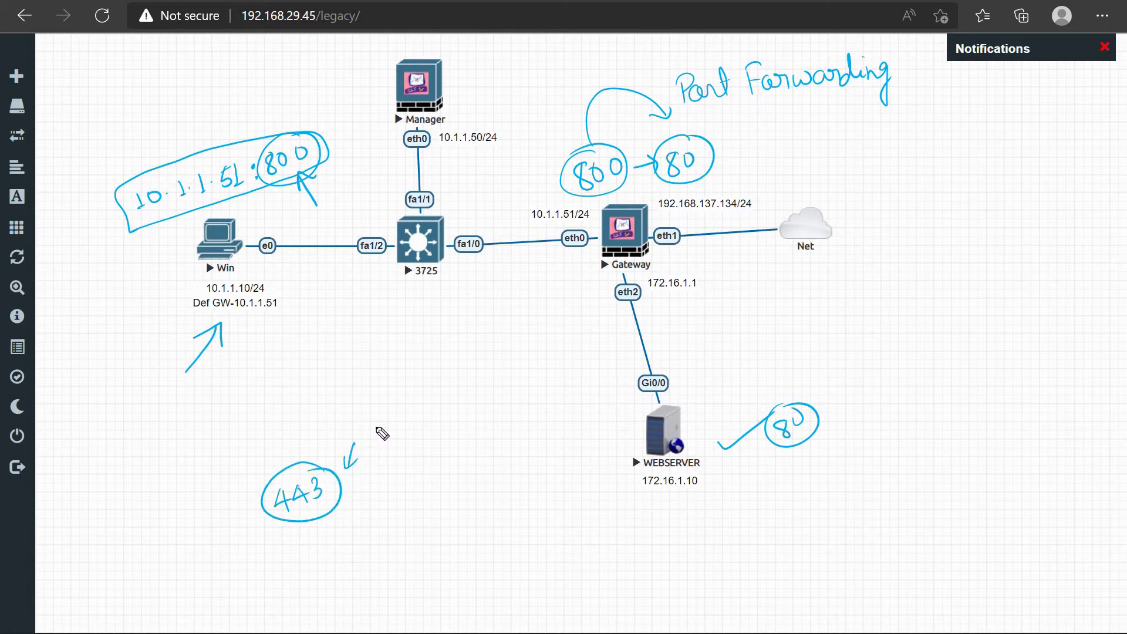
pyautogui.moveTo(368, 418)
pyautogui.mouseDown()
pyautogui.moveTo(382, 439)
pyautogui.moveTo(428, 425)
pyautogui.moveTo(408, 439)
pyautogui.mouseUp()
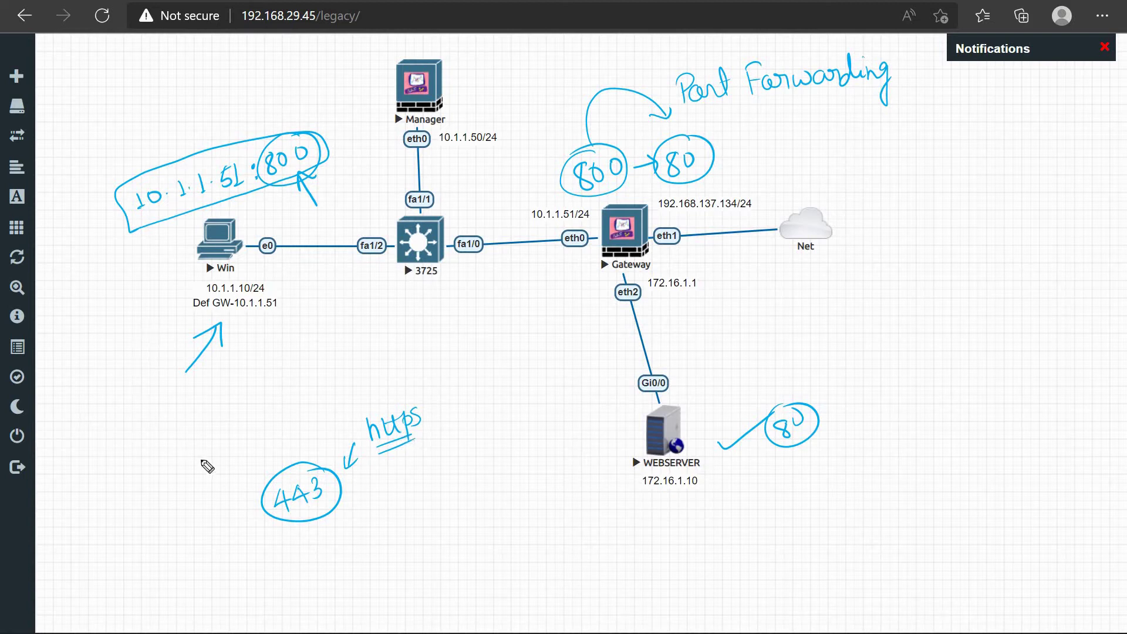
pyautogui.moveTo(227, 522); pyautogui.dragTo(265, 492)
pyautogui.moveTo(311, 561)
pyautogui.mouseDown()
pyautogui.moveTo(316, 579)
pyautogui.moveTo(319, 559)
pyautogui.moveTo(363, 544)
pyautogui.mouseUp()
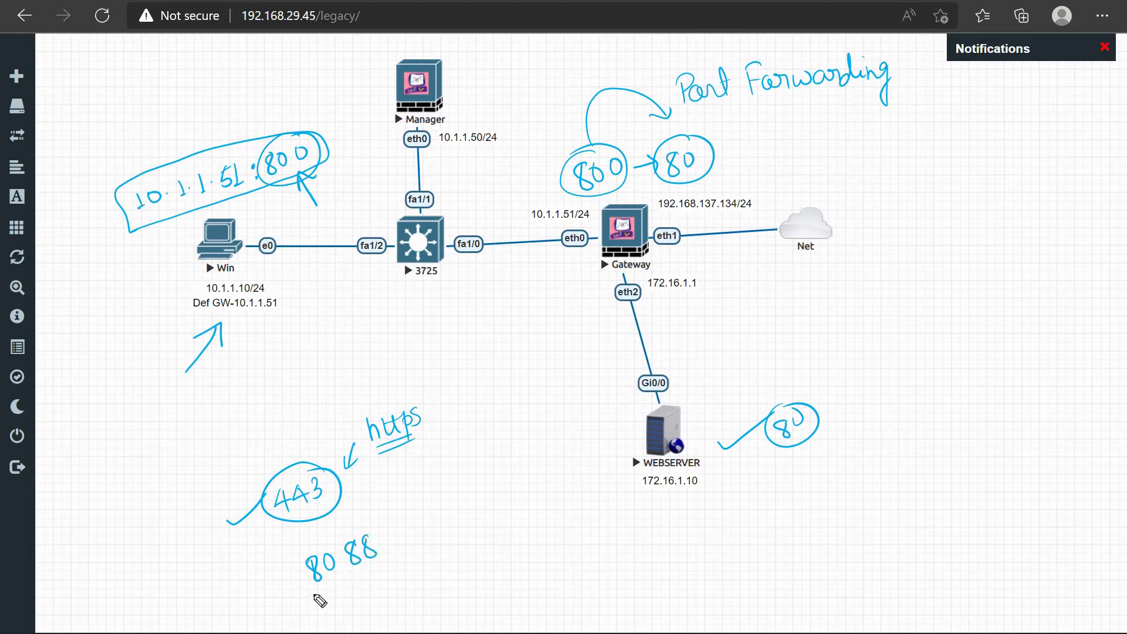
pyautogui.moveTo(304, 595)
pyautogui.mouseDown()
pyautogui.moveTo(380, 553)
pyautogui.moveTo(298, 562)
pyautogui.moveTo(334, 591)
pyautogui.mouseUp()
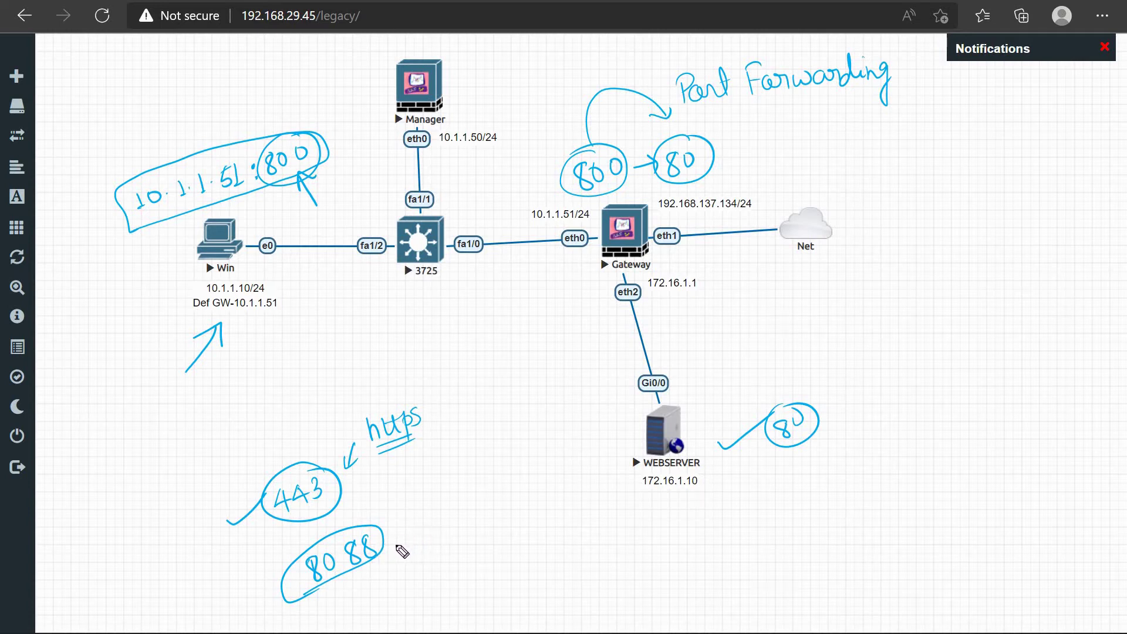
pyautogui.moveTo(393, 544)
pyautogui.mouseDown()
pyautogui.moveTo(504, 524)
pyautogui.moveTo(499, 533)
pyautogui.mouseUp()
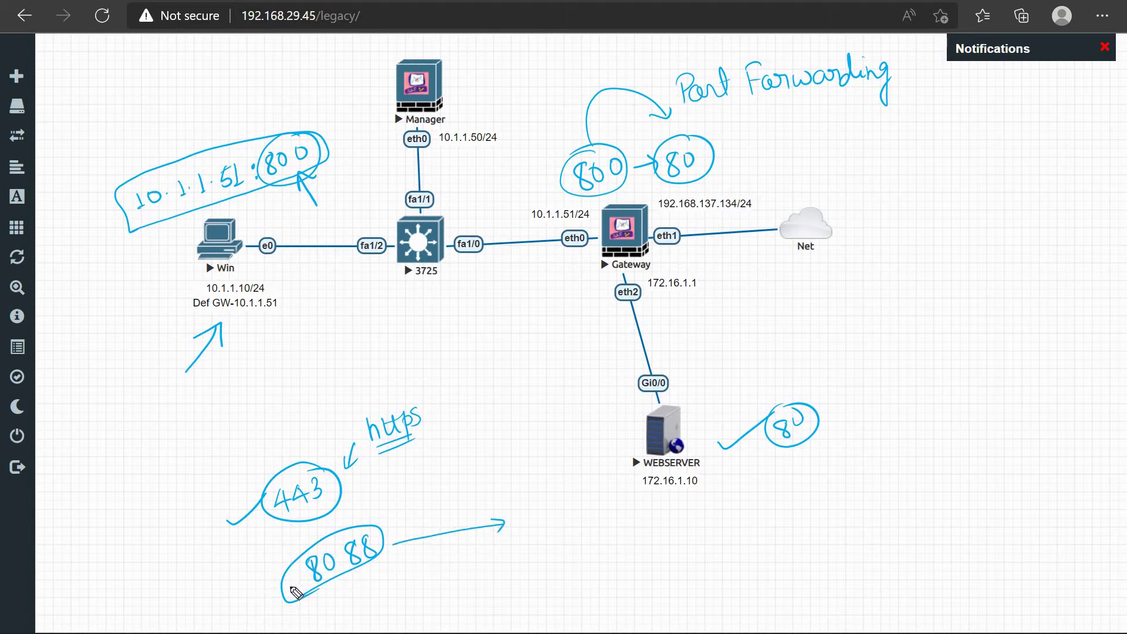
# Step: Sketch a boxed, underlined 8088 → 443 forwarding note, then erase all drawings and exit pen mode
pyautogui.moveTo(251, 576); pyautogui.dragTo(288, 562)
pyautogui.moveTo(359, 581); pyautogui.dragTo(390, 563)
pyautogui.moveTo(528, 535); pyautogui.dragTo(539, 576)
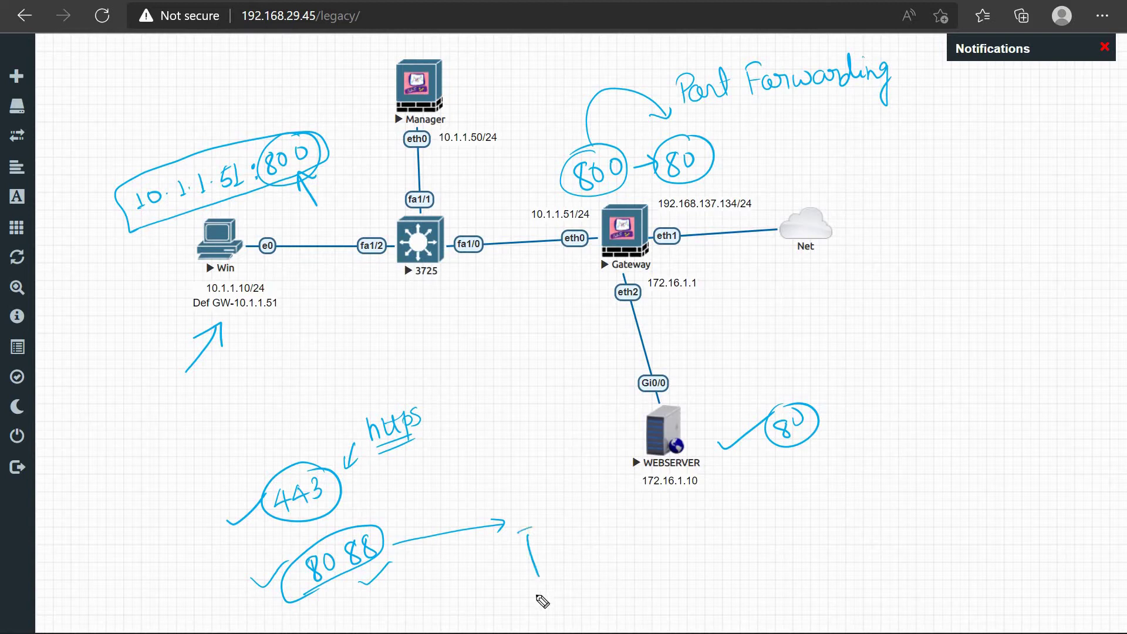
pyautogui.moveTo(525, 527)
pyautogui.mouseDown()
pyautogui.moveTo(607, 575)
pyautogui.moveTo(527, 537)
pyautogui.moveTo(584, 508)
pyautogui.mouseUp()
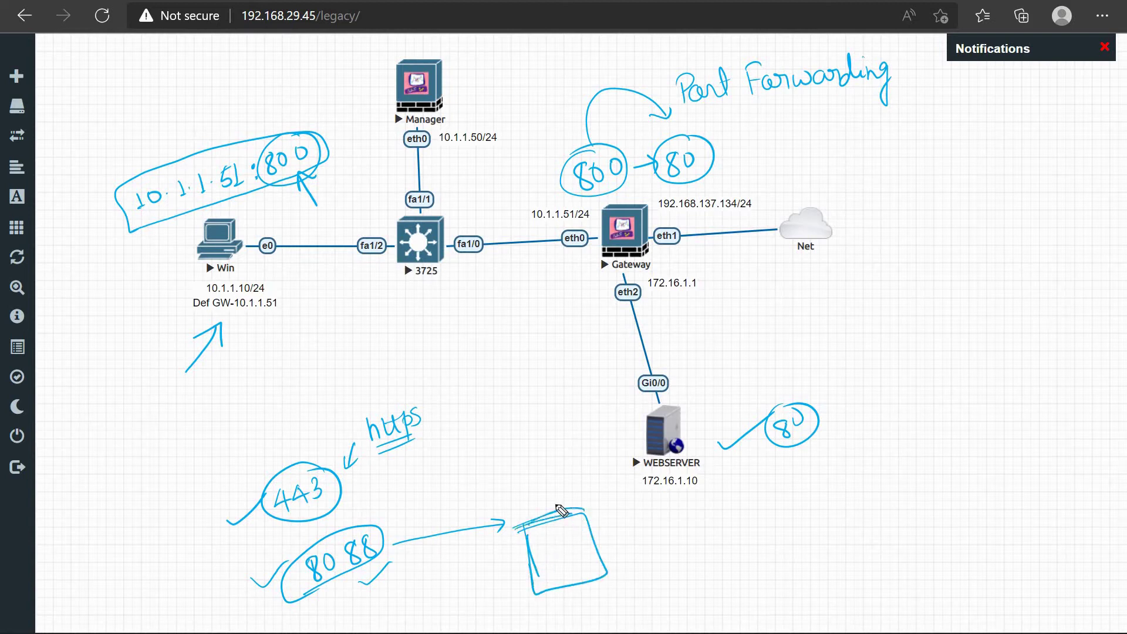
pyautogui.moveTo(616, 545)
pyautogui.mouseDown()
pyautogui.moveTo(607, 549)
pyautogui.moveTo(632, 548)
pyautogui.moveTo(627, 563)
pyautogui.moveTo(725, 532)
pyautogui.mouseUp()
pyautogui.moveTo(731, 524); pyautogui.dragTo(735, 540)
pyautogui.moveTo(744, 519); pyautogui.dragTo(742, 538)
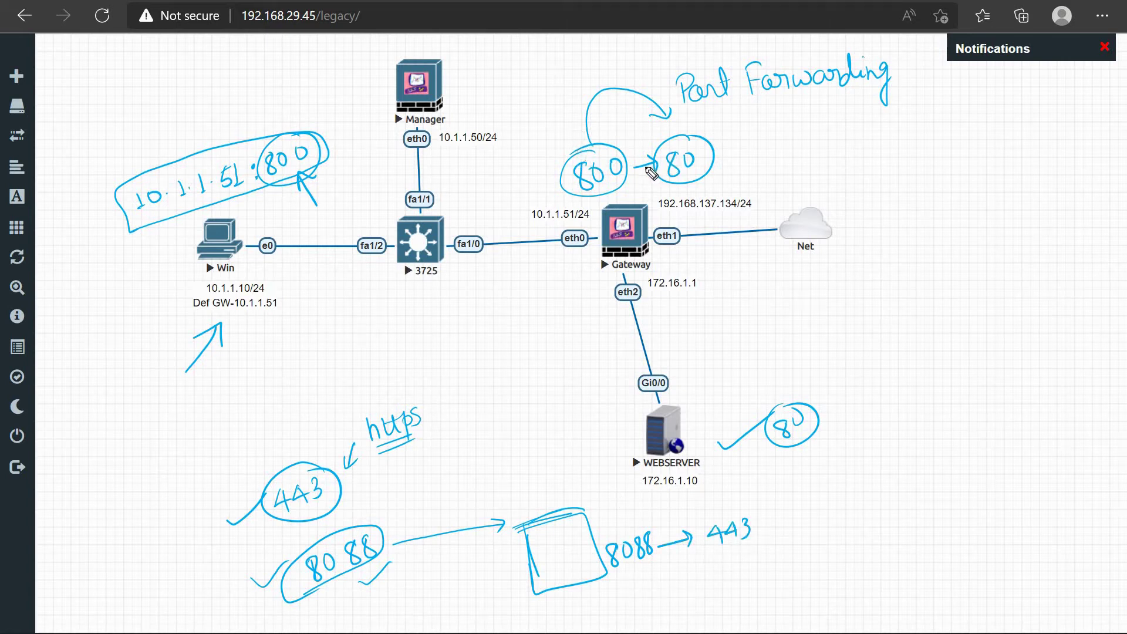
pyautogui.moveTo(613, 578); pyautogui.dragTo(669, 561)
pyautogui.moveTo(716, 548); pyautogui.dragTo(780, 529)
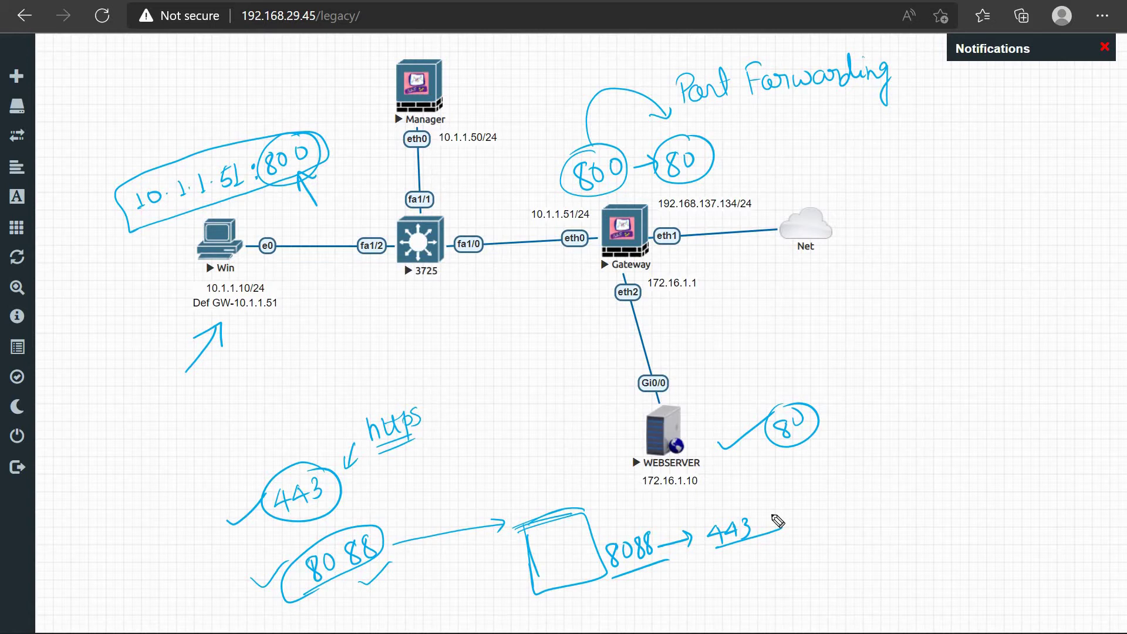
pyautogui.press('e')
pyautogui.press('Escape')
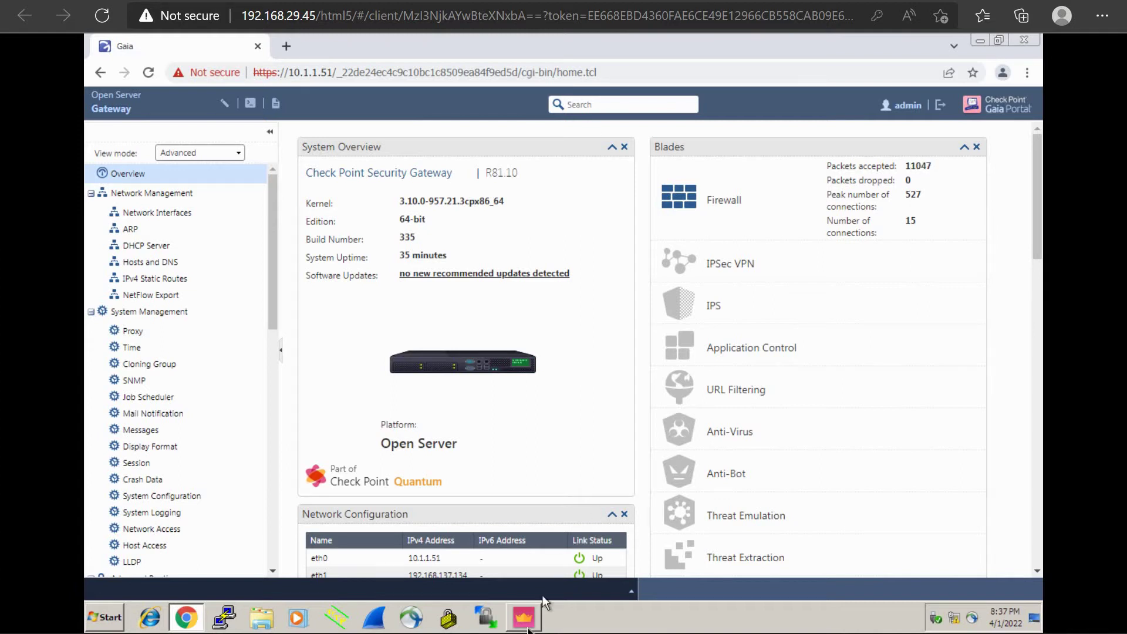
# Step: Bring SmartConsole's Standard policy NAT rulebase back to the front
pyautogui.click(525, 618)
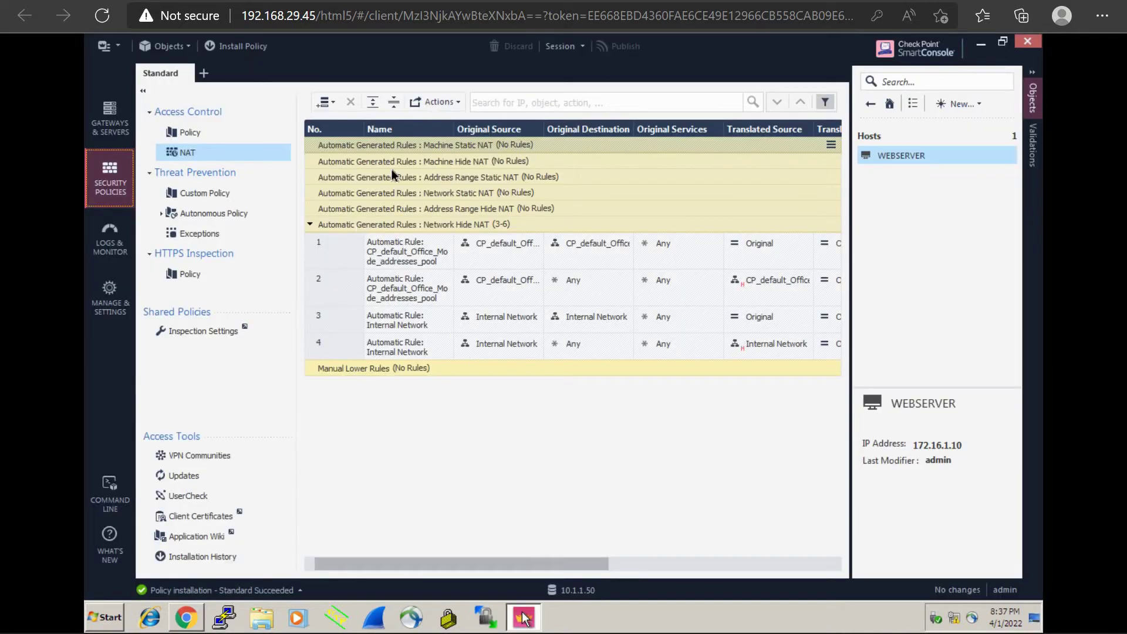
# Step: Insert a blank NAT rule above the existing ones and dismiss both lock-failure messages
pyautogui.click(334, 104)
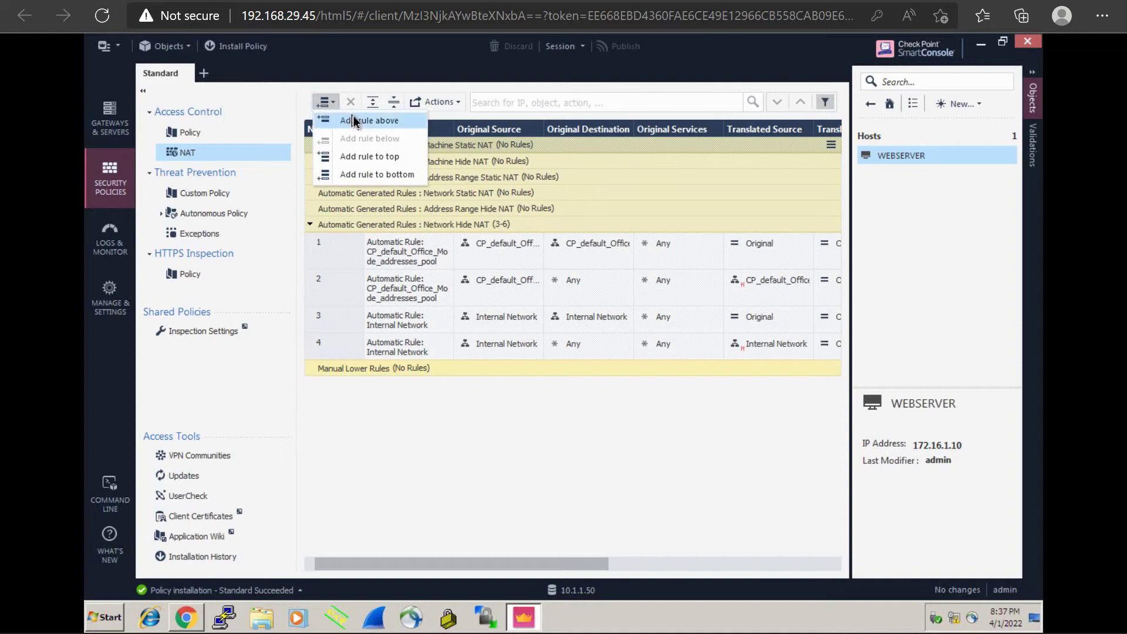
pyautogui.click(354, 121)
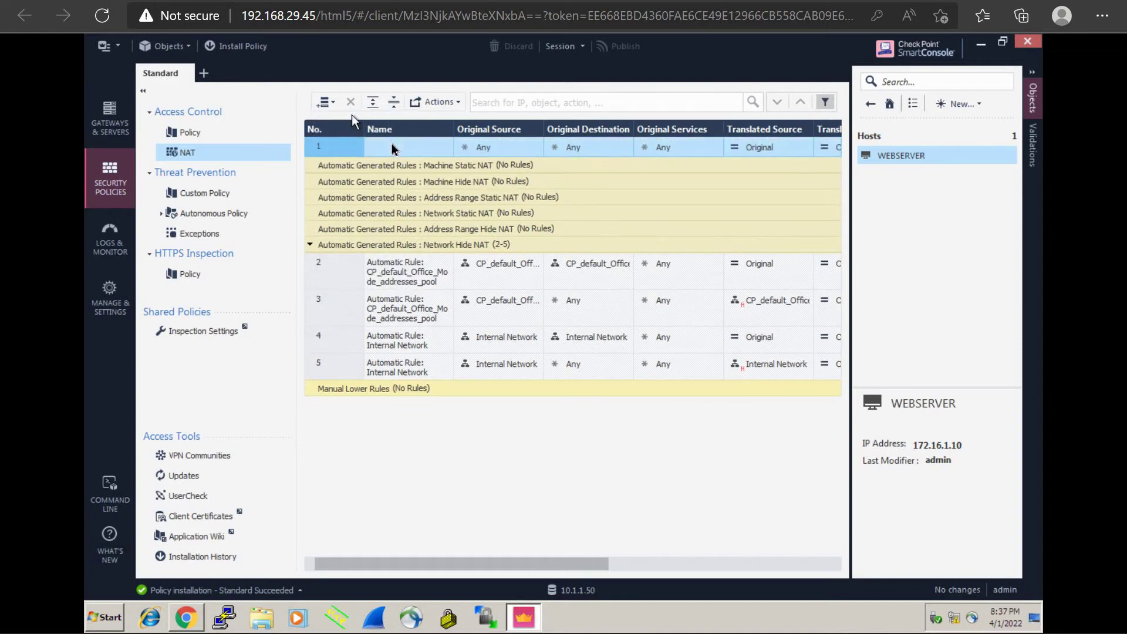
pyautogui.click(391, 148)
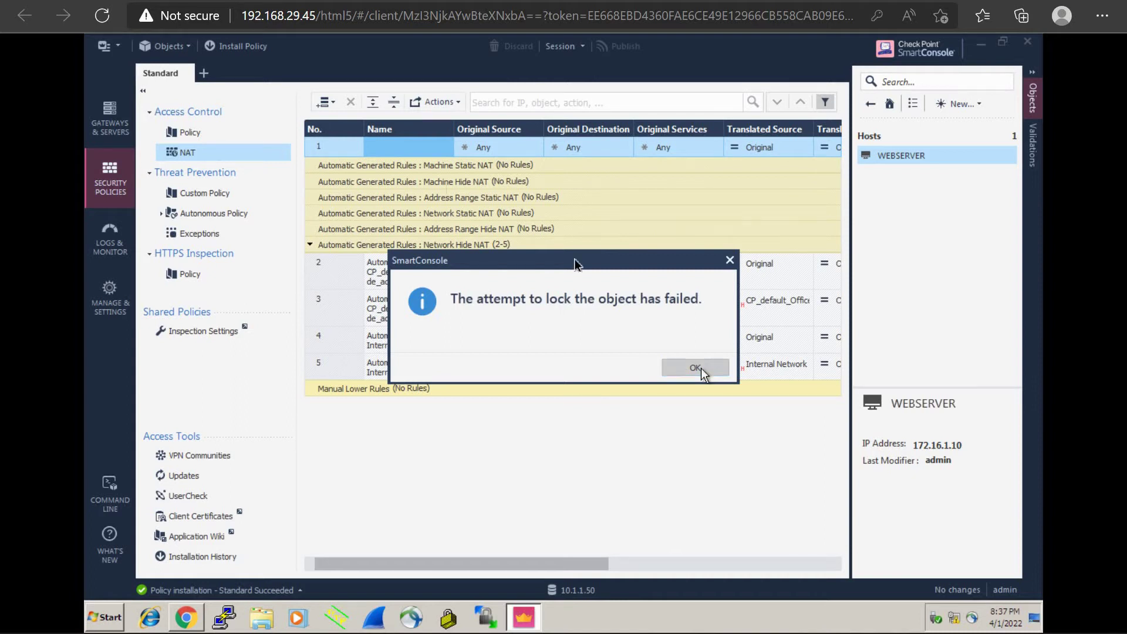
pyautogui.click(704, 370)
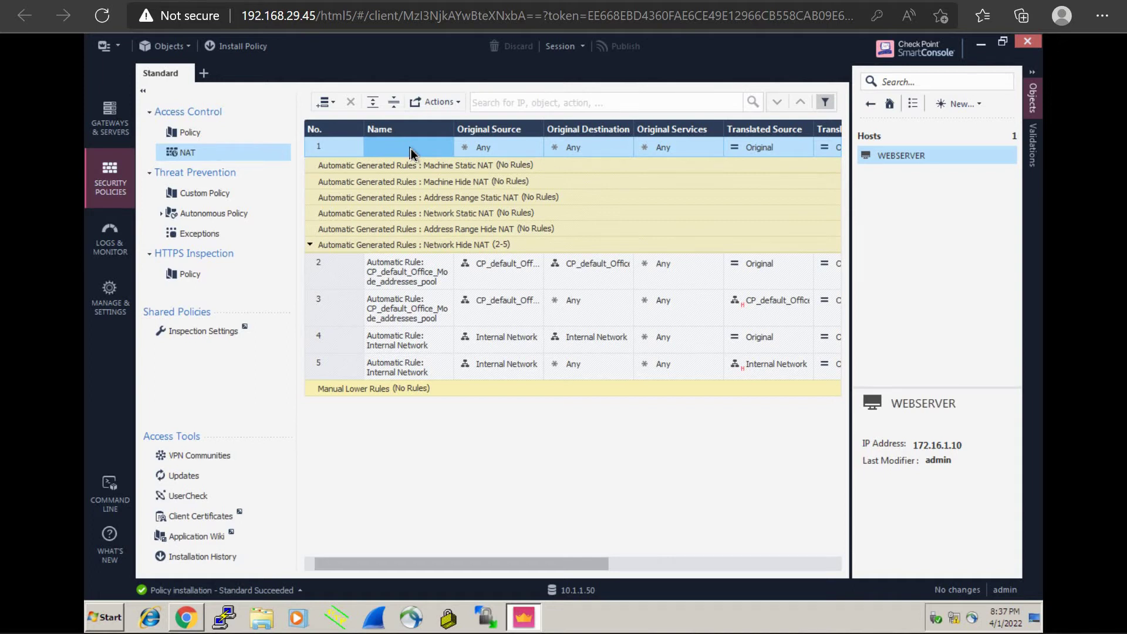
pyautogui.rightClick(411, 154)
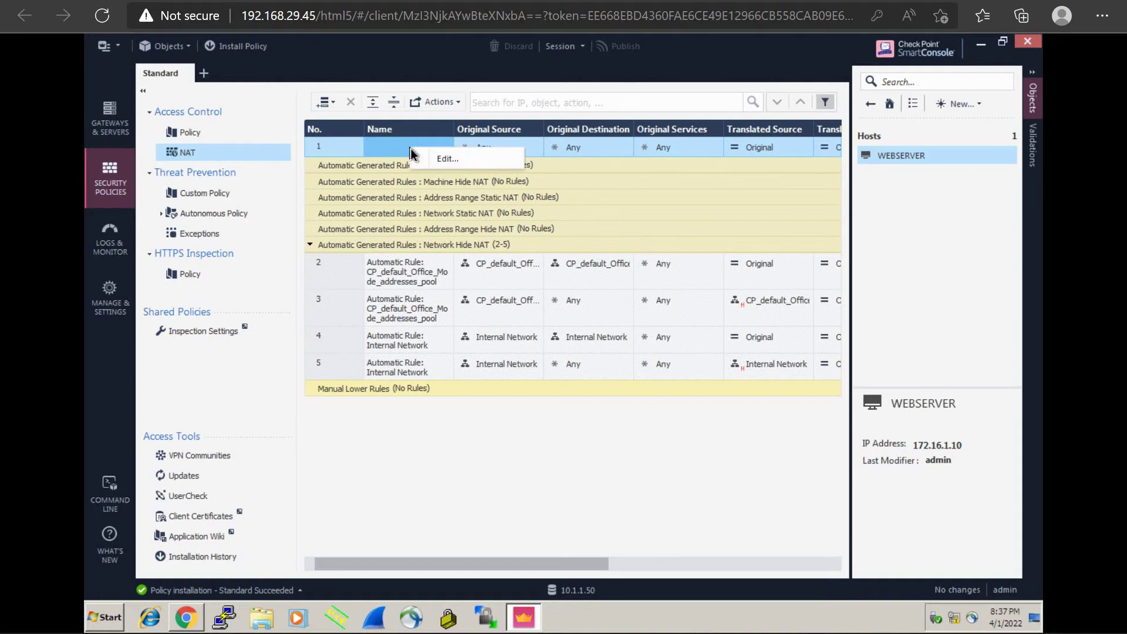
pyautogui.click(441, 160)
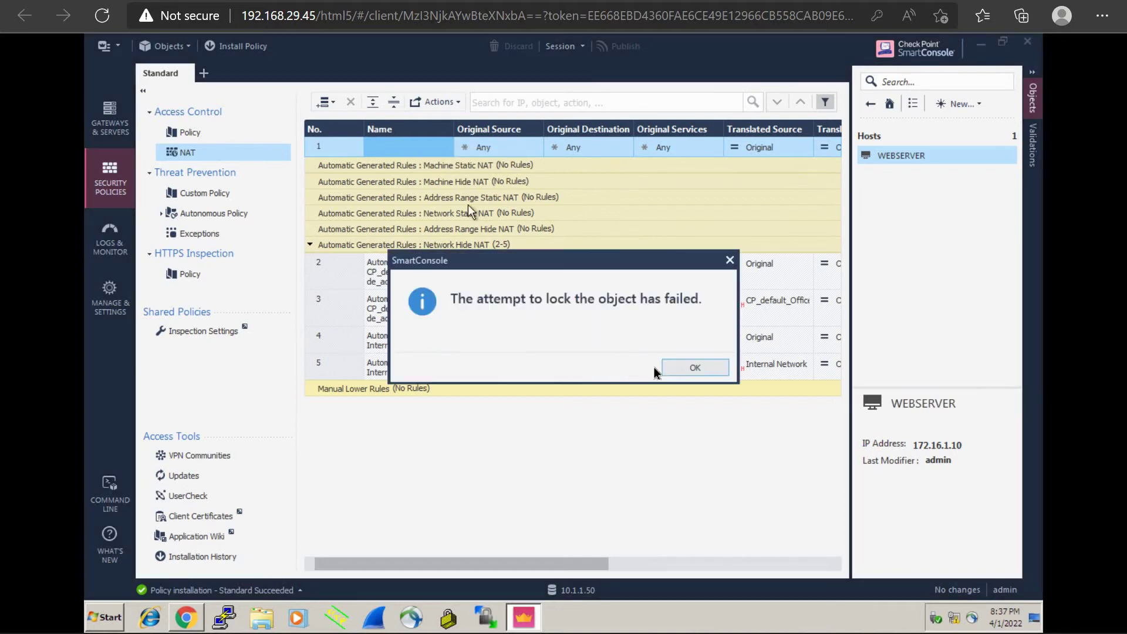
pyautogui.click(681, 369)
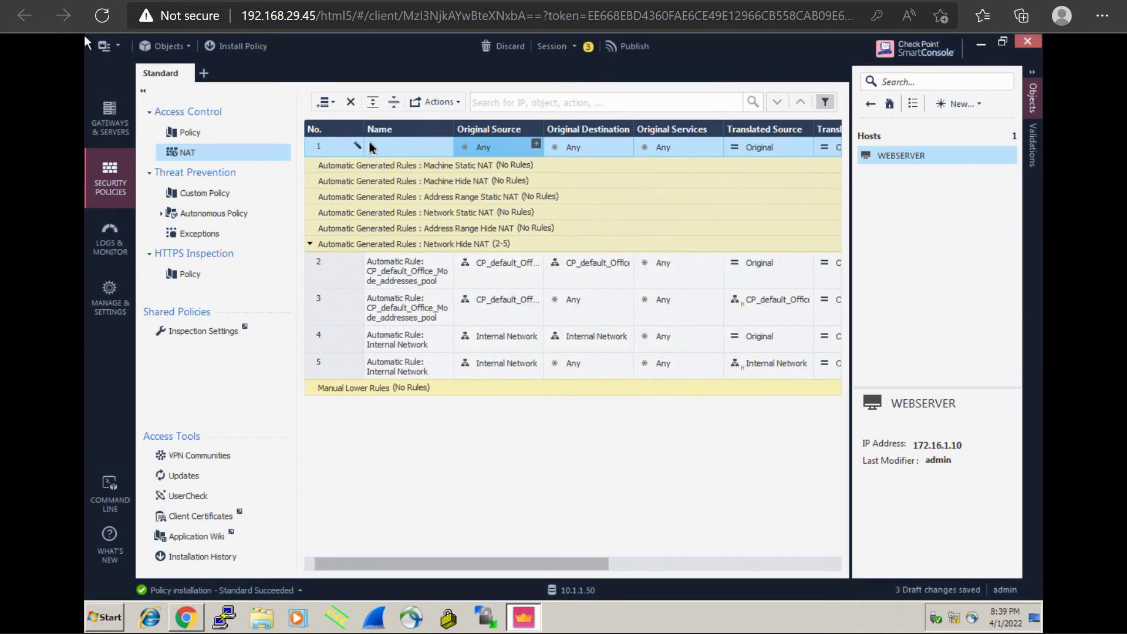
# Step: Name rule 1 'PortForward' and set its original source to Internal Network
pyautogui.doubleClick(399, 150)
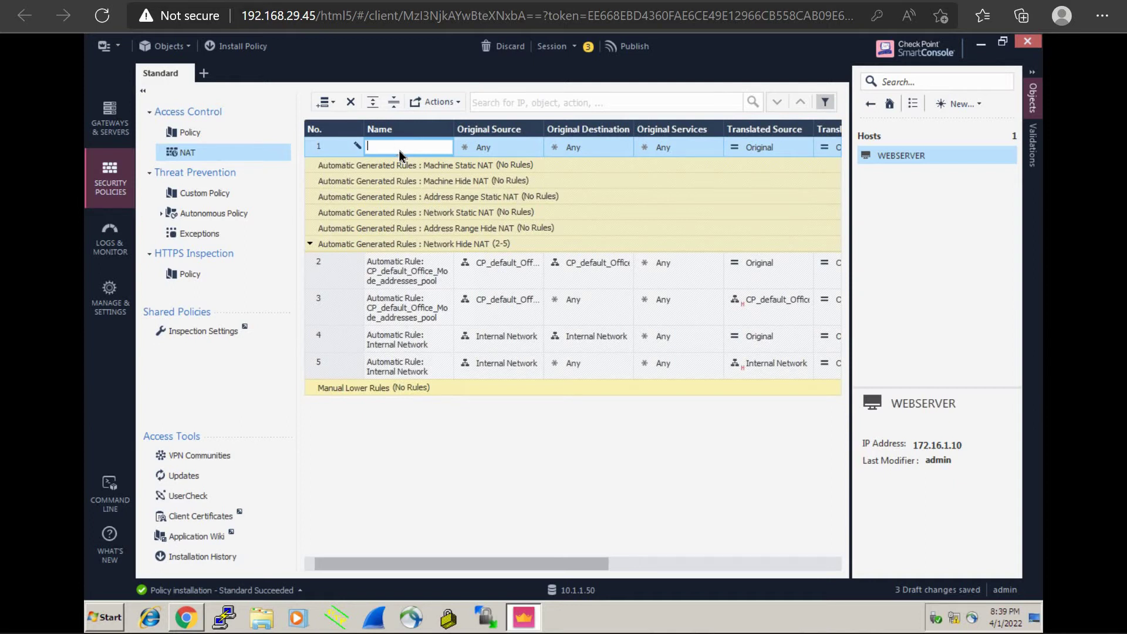
pyautogui.write('PortForward')
pyautogui.click(537, 147)
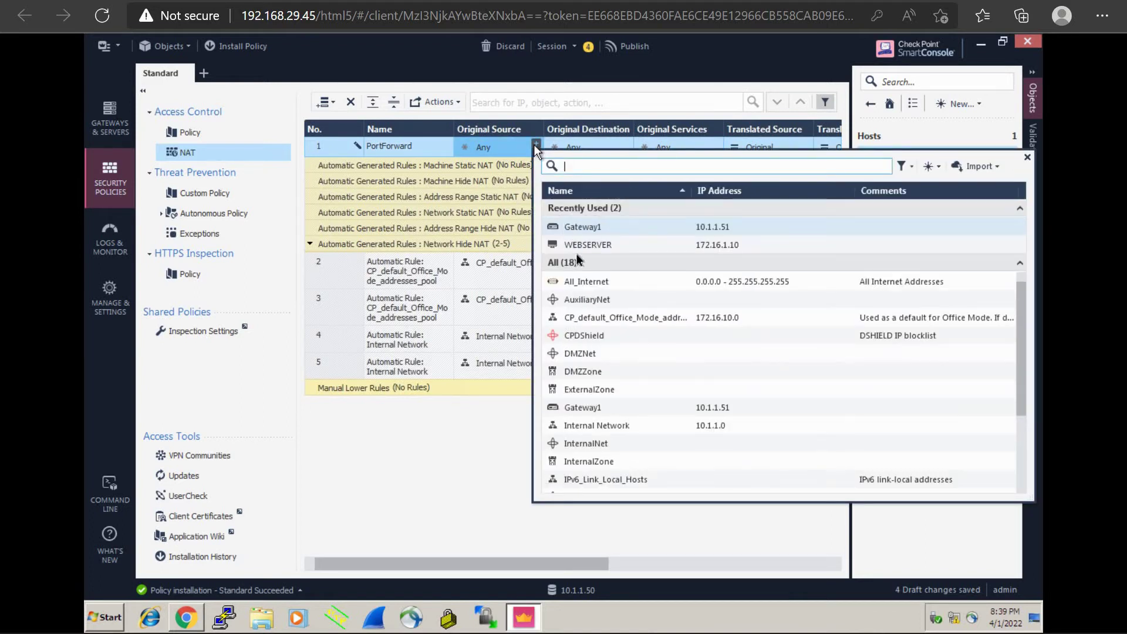
pyautogui.click(593, 427)
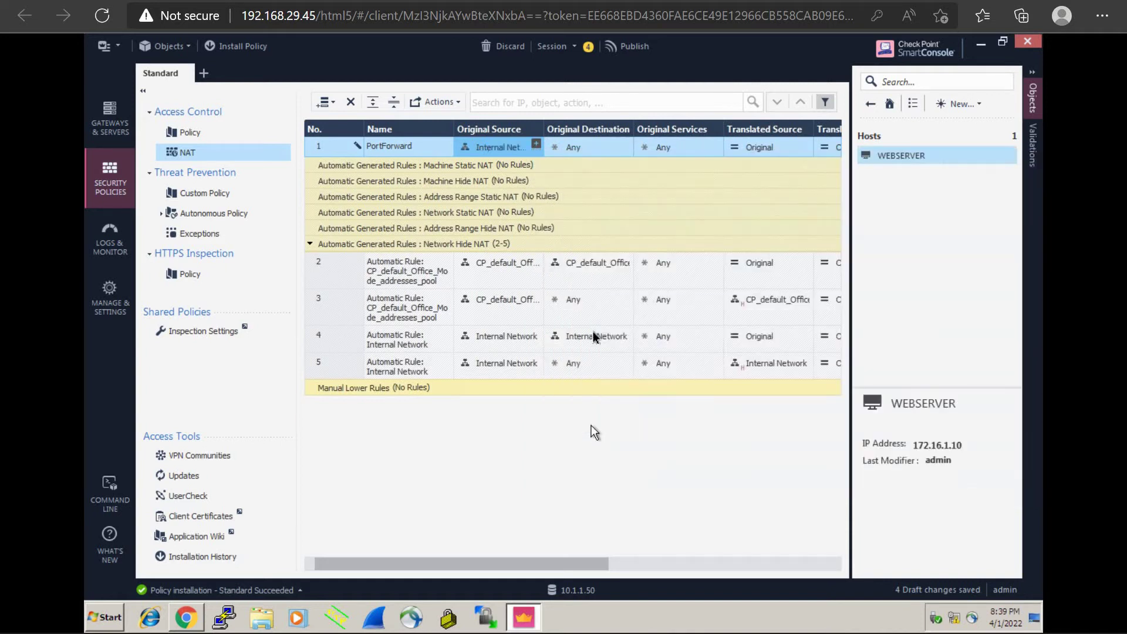
# Step: Set the rule's original destination to Gateway1
pyautogui.click(592, 152)
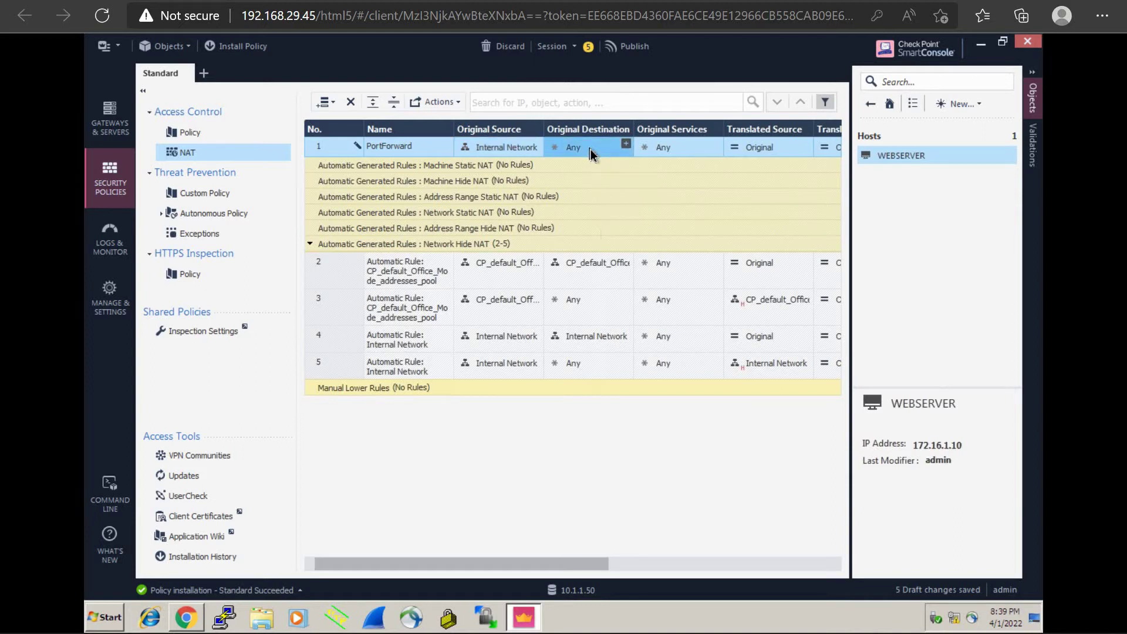
pyautogui.click(626, 145)
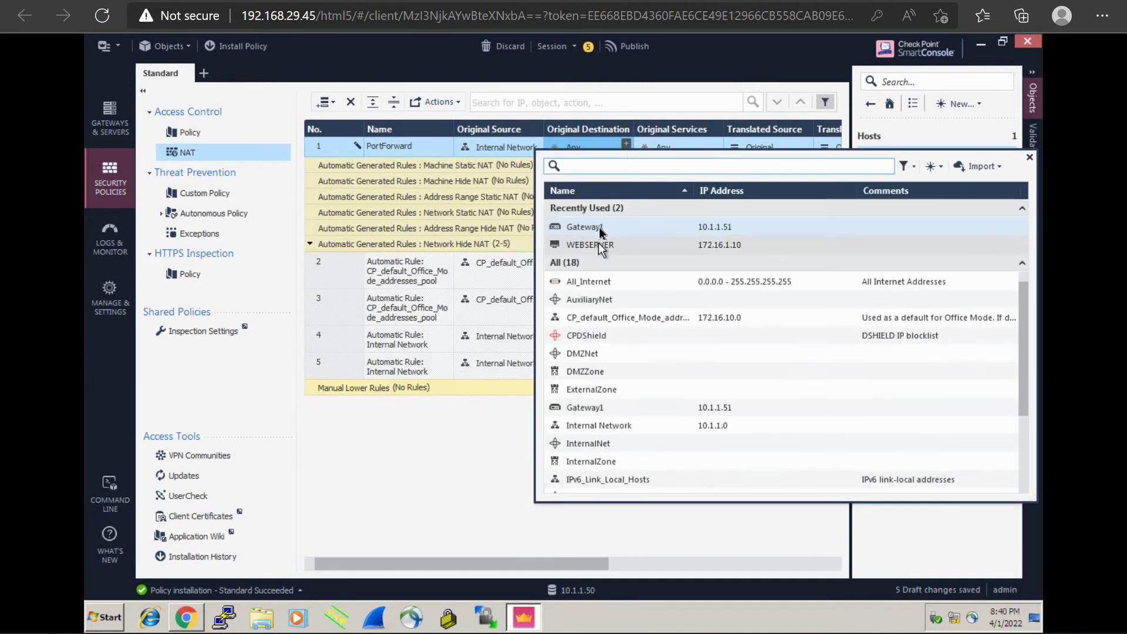
pyautogui.click(600, 227)
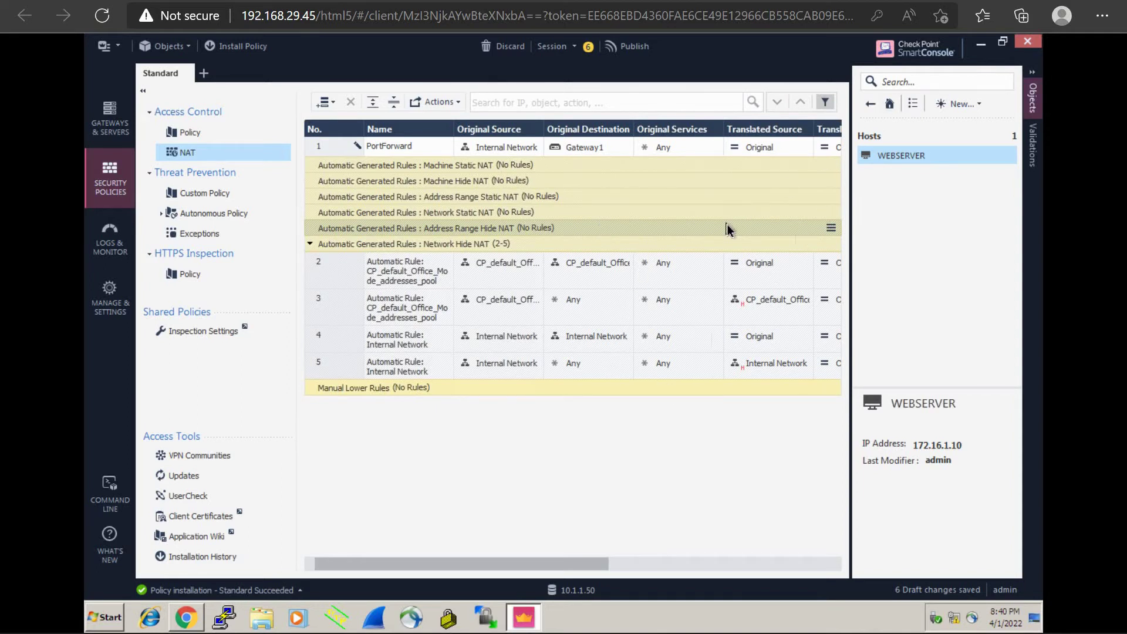
# Step: Look at rule 1's original services list and close it without choosing anything
pyautogui.click(673, 150)
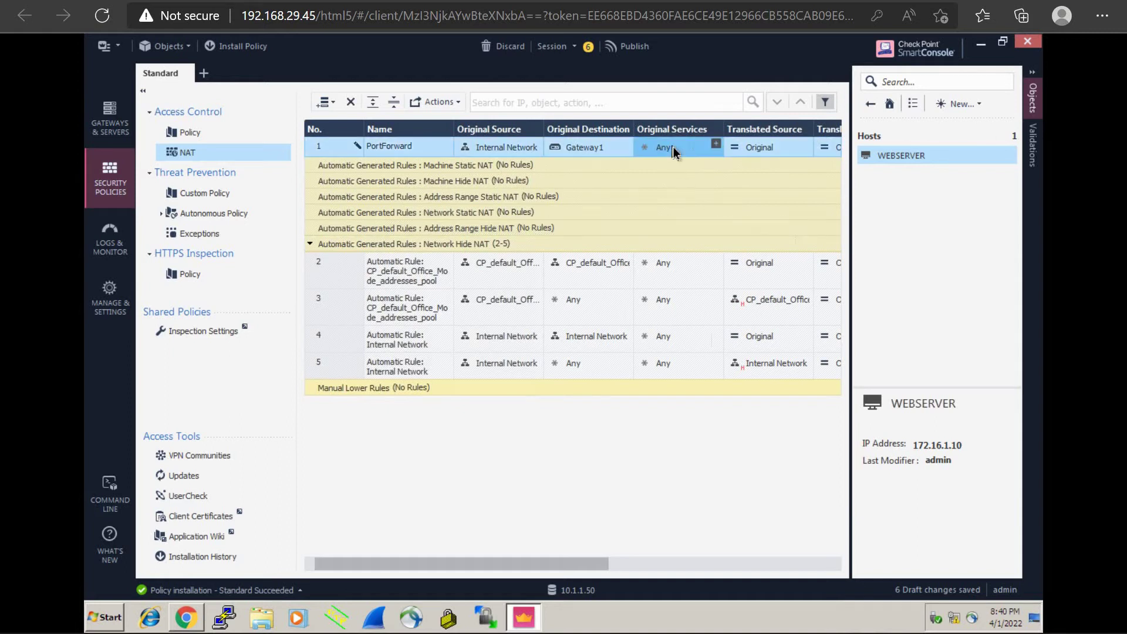
pyautogui.click(716, 144)
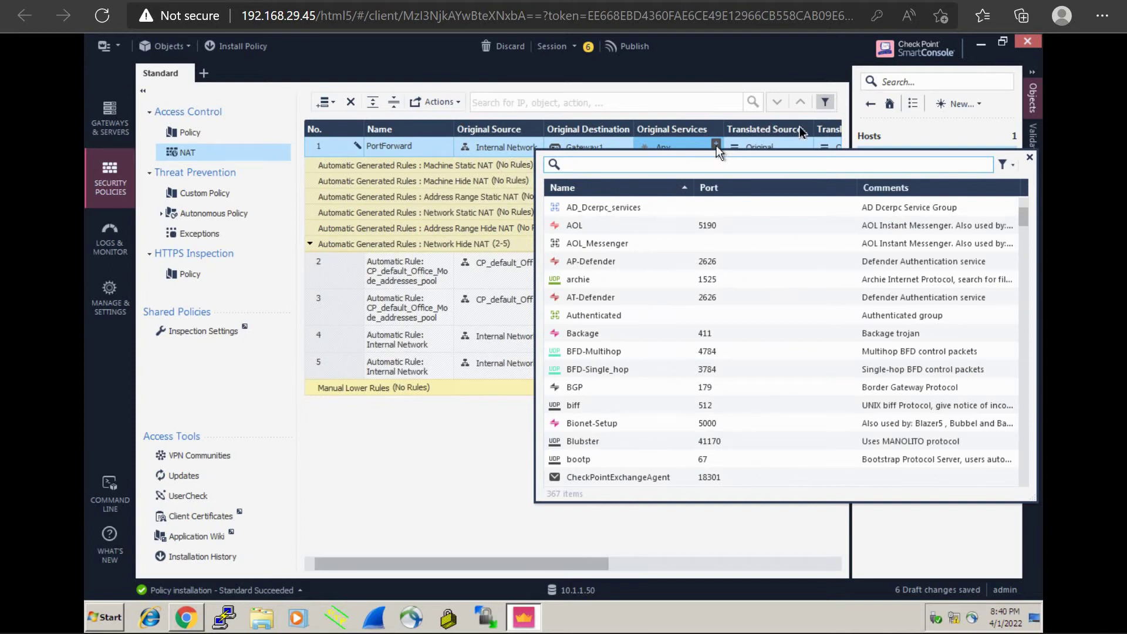
pyautogui.click(931, 135)
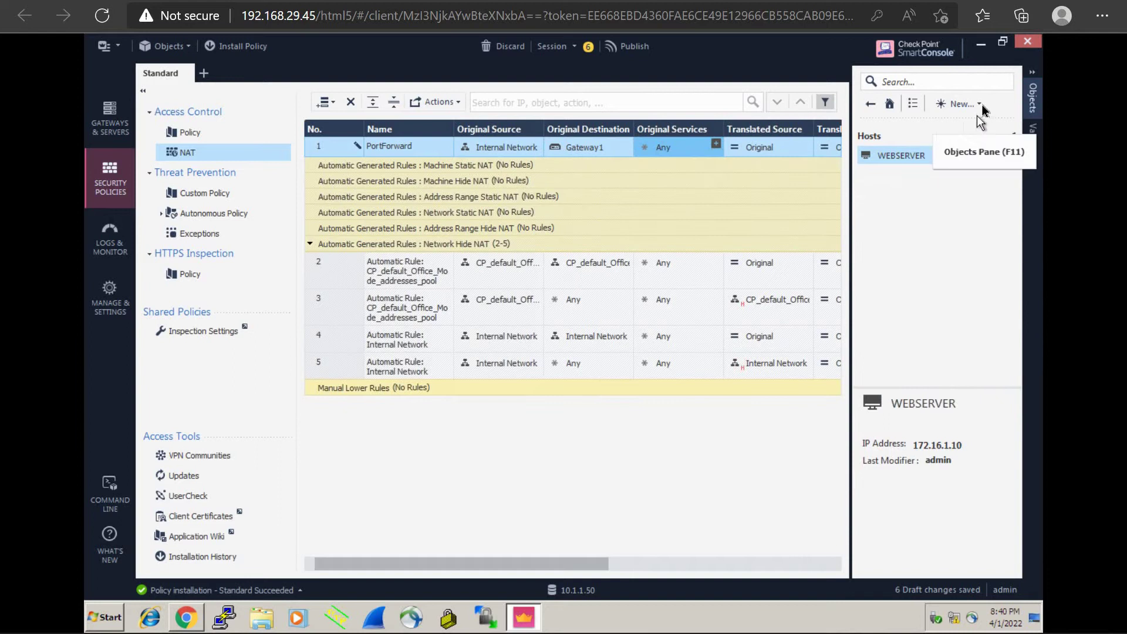
# Step: Open the New TCP Service dialog from the Objects pane's New > More > Service menu
pyautogui.click(980, 104)
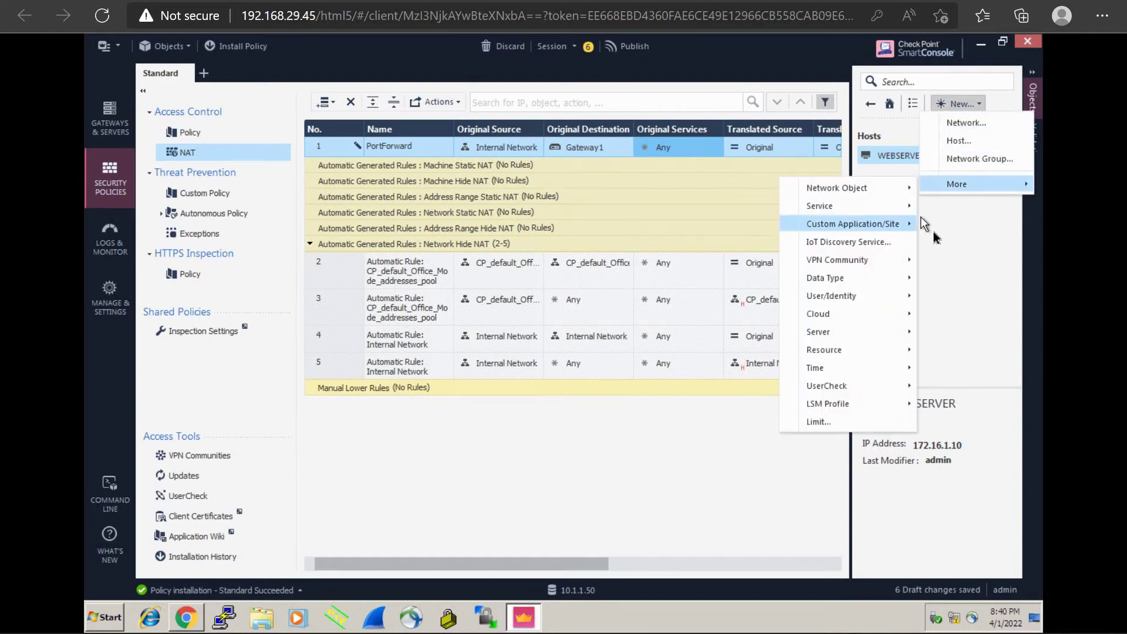
pyautogui.click(936, 238)
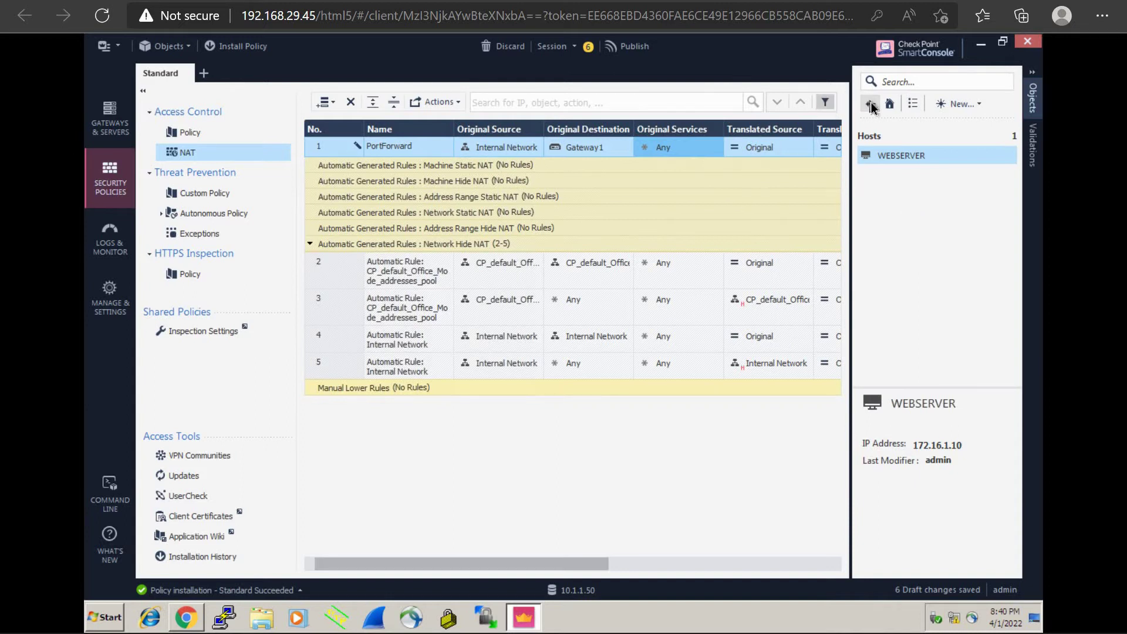
pyautogui.click(871, 105)
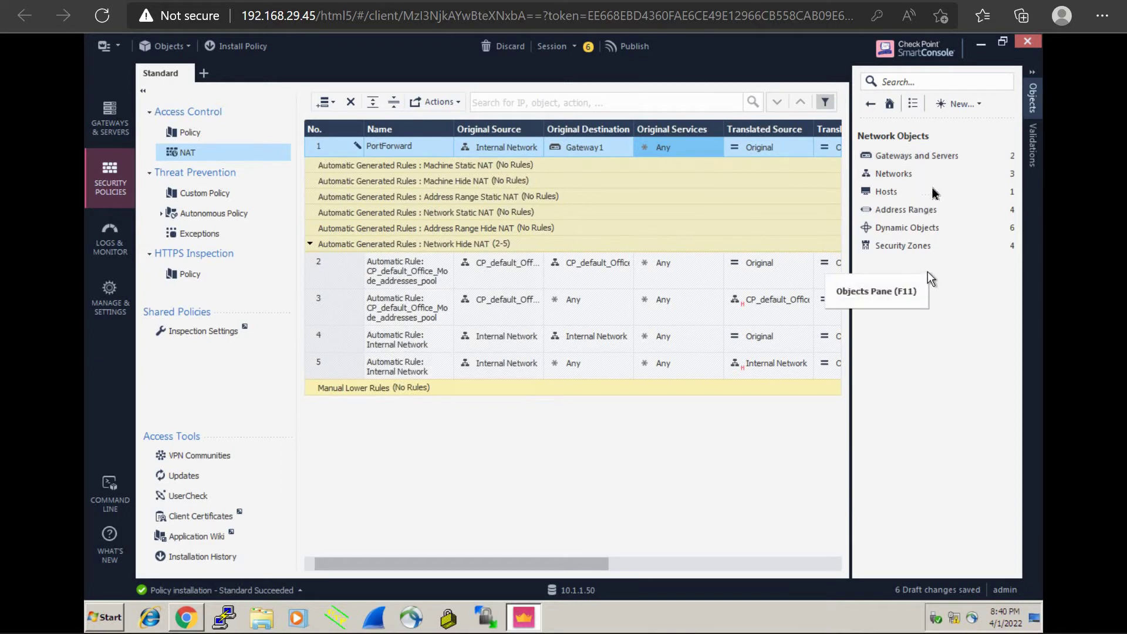
pyautogui.click(974, 103)
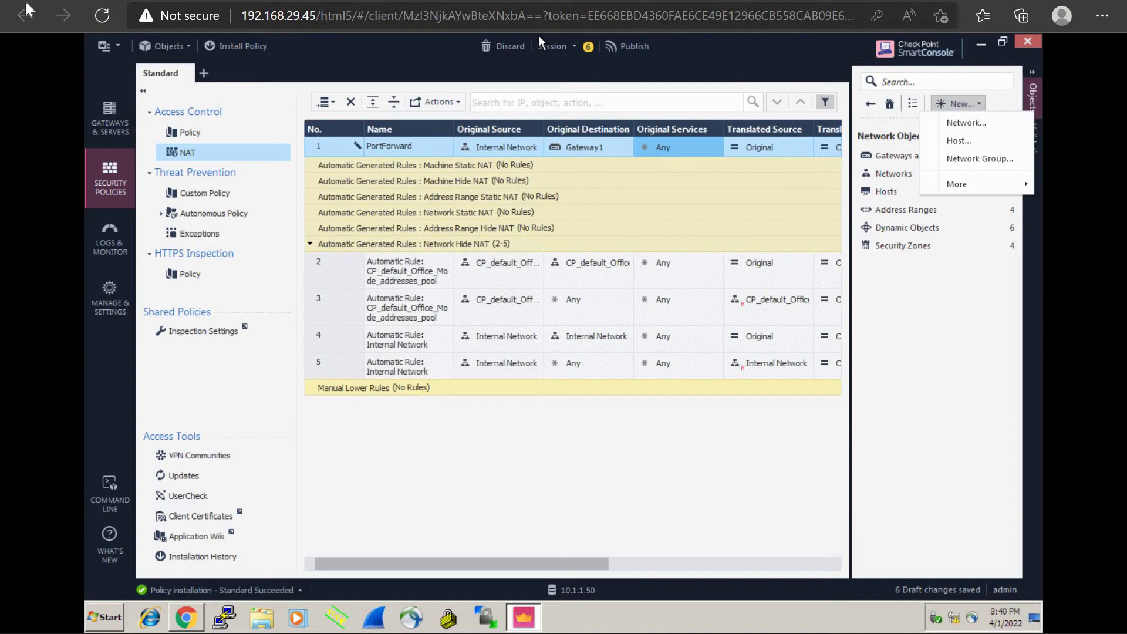
pyautogui.moveTo(963, 184)
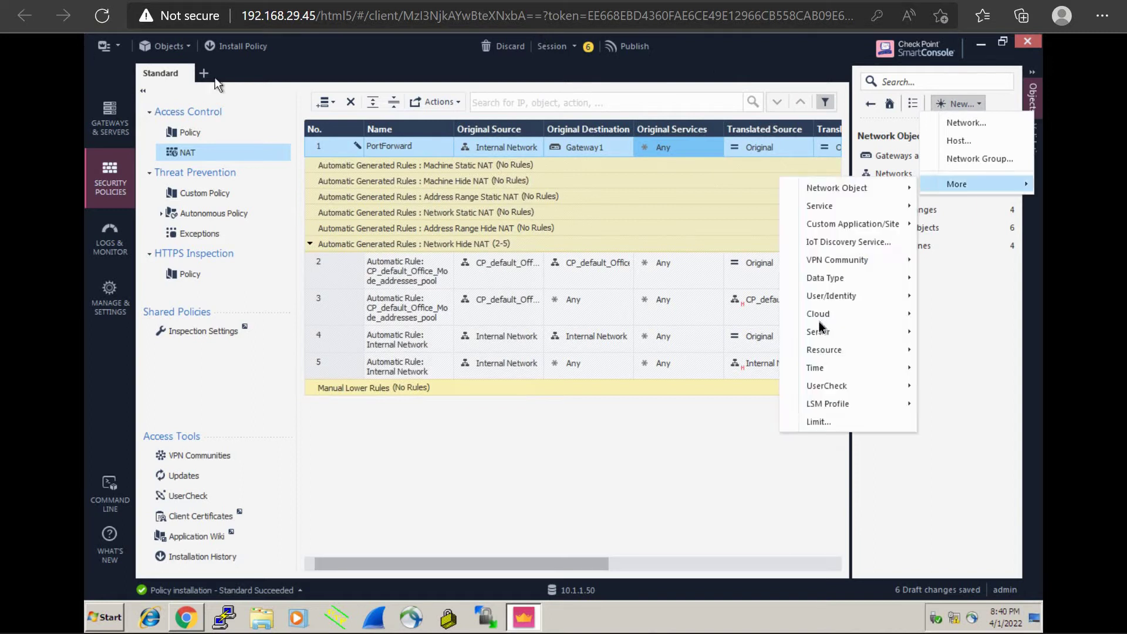
pyautogui.moveTo(839, 321)
pyautogui.click(954, 298)
pyautogui.click(979, 104)
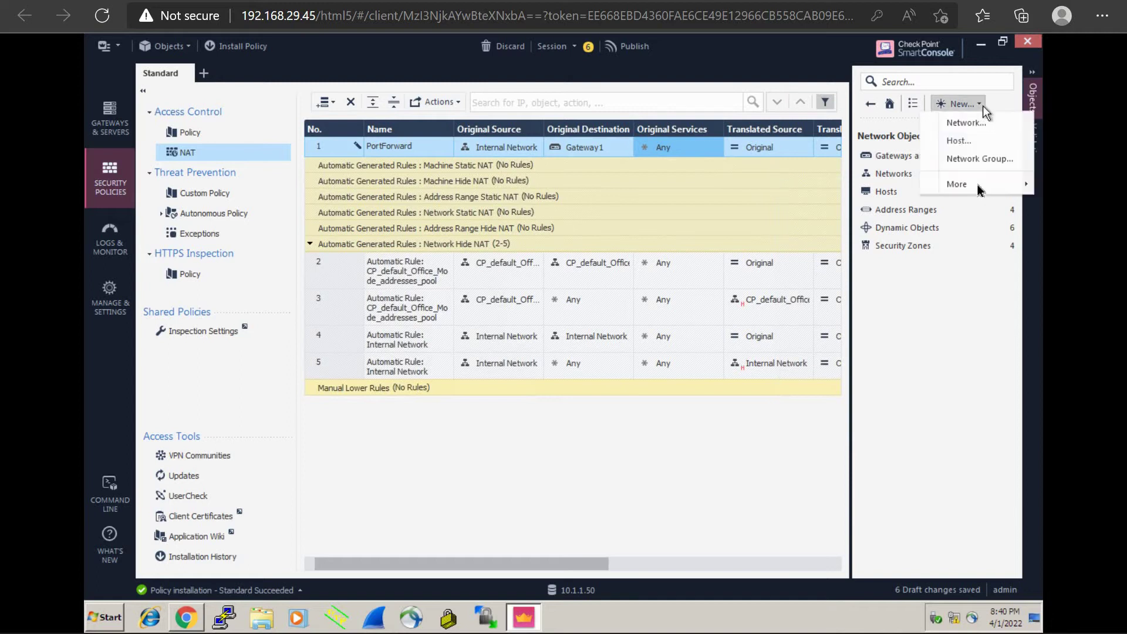
pyautogui.moveTo(978, 187)
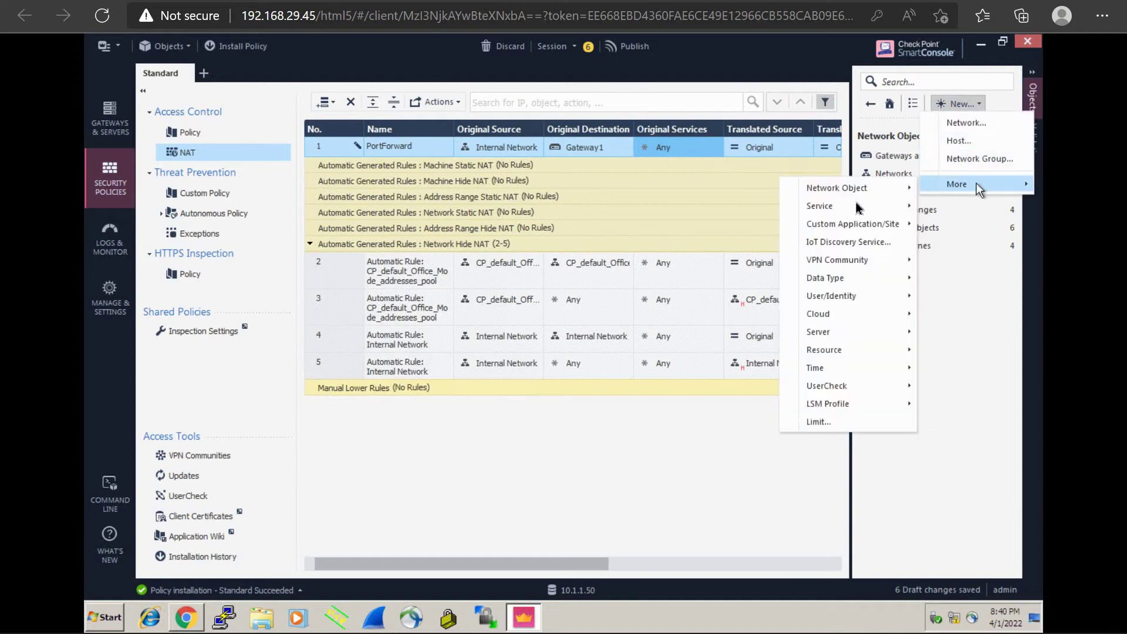
pyautogui.moveTo(855, 206)
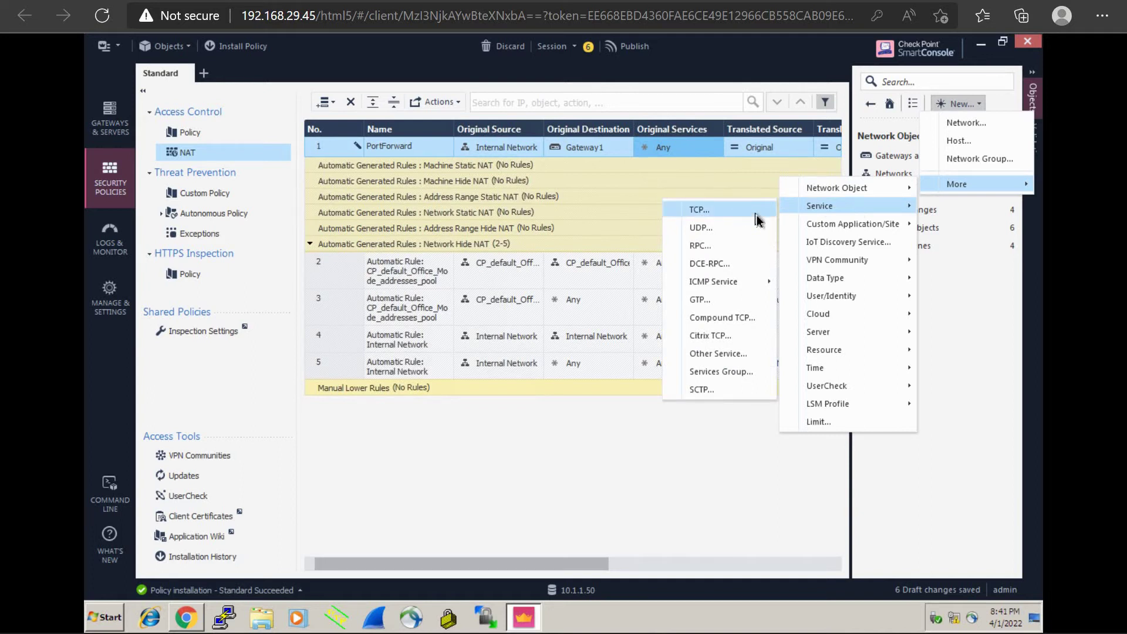
pyautogui.click(756, 216)
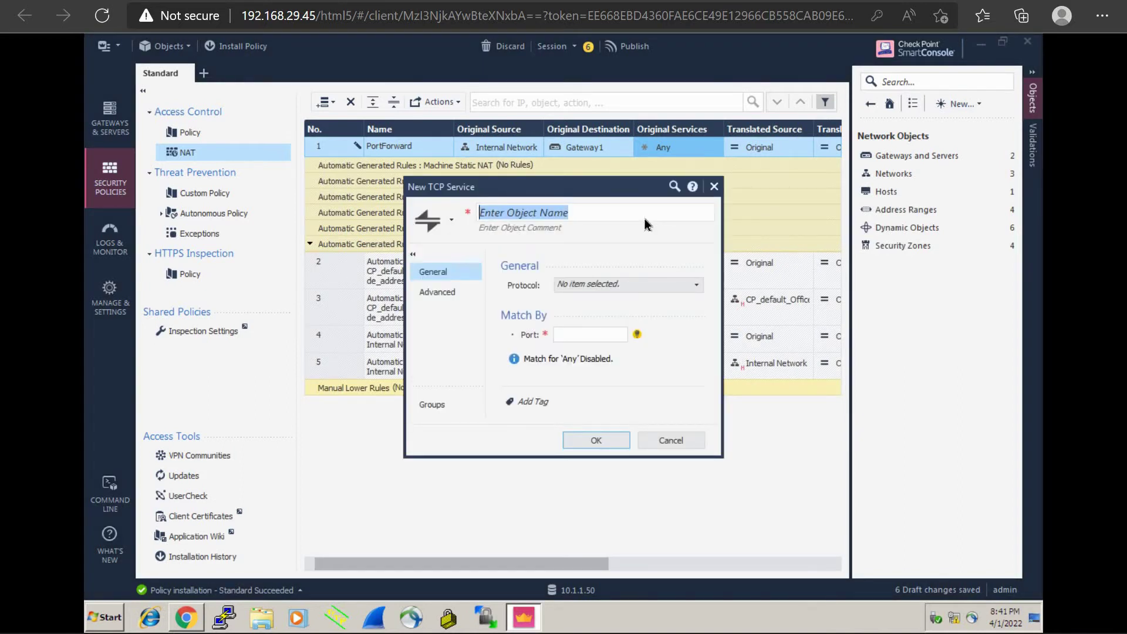
# Step: Name the new service TCP_800, give it port 800, and save it
pyautogui.write('TCP')
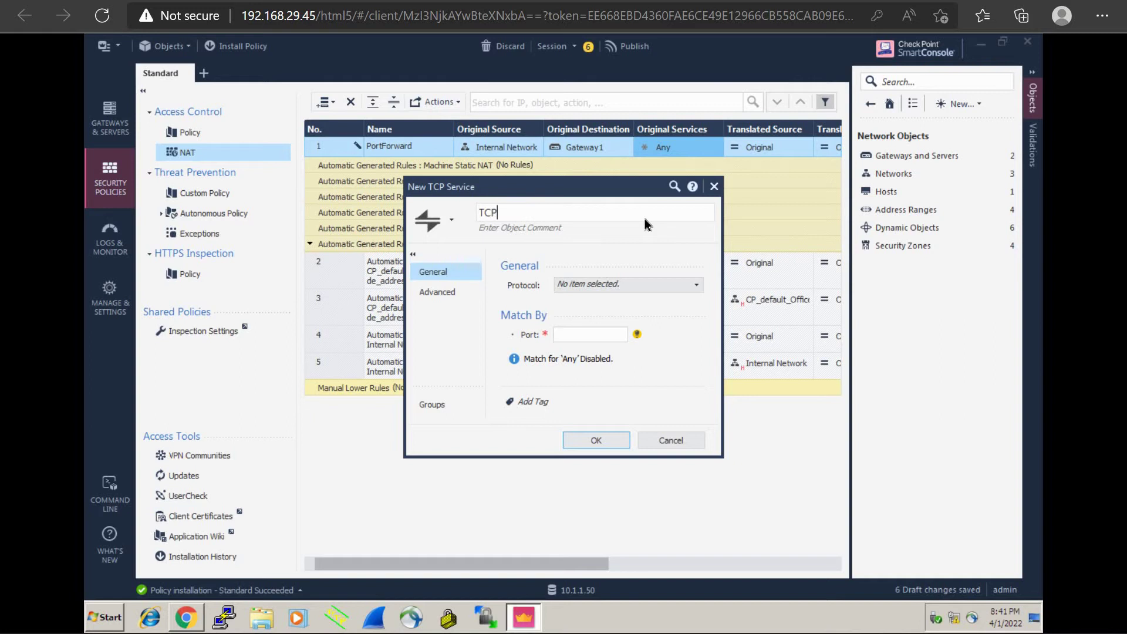
pyautogui.write('_800')
pyautogui.click(576, 340)
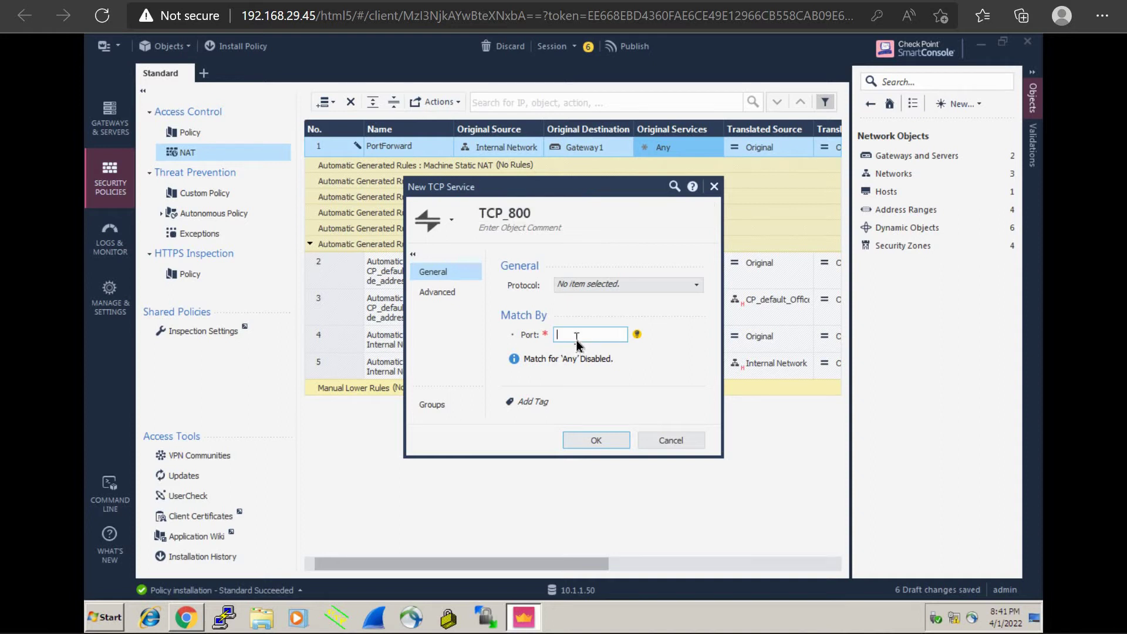
pyautogui.write('800')
pyautogui.click(598, 441)
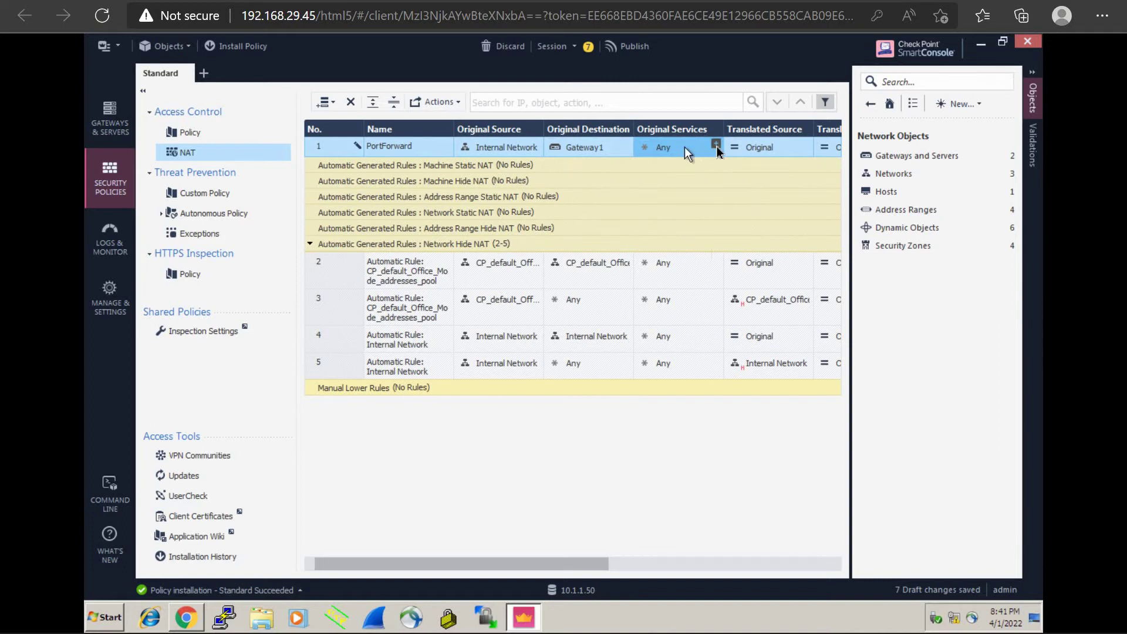
# Step: Replace Any with TCP_800, found by searching 800, as PortForward's original service
pyautogui.click(716, 146)
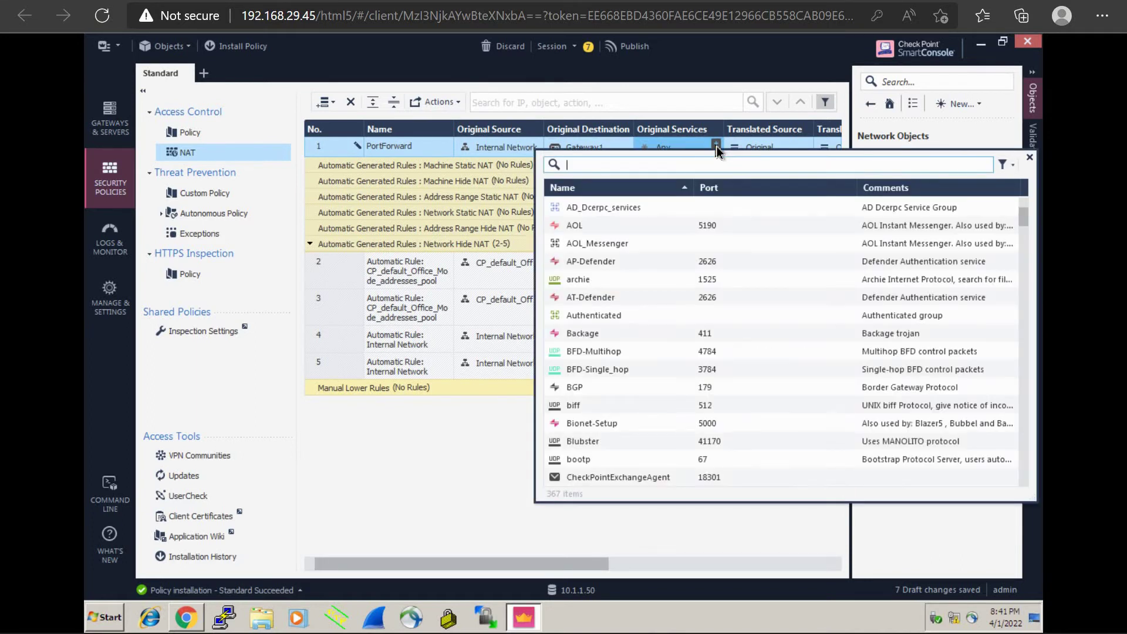
pyautogui.write('800')
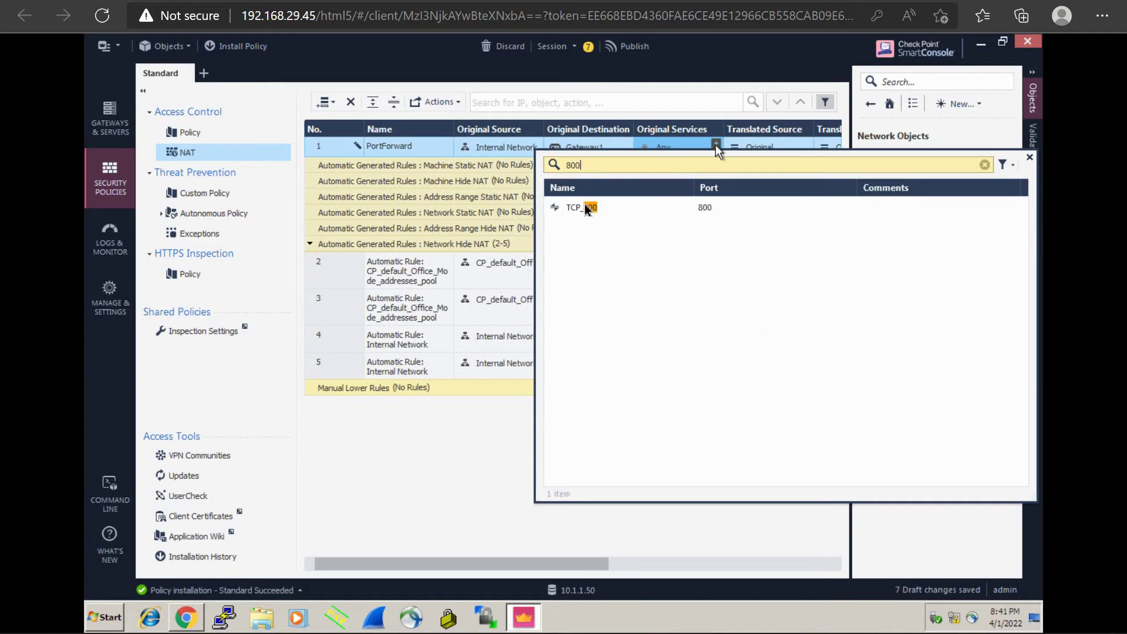
pyautogui.click(583, 205)
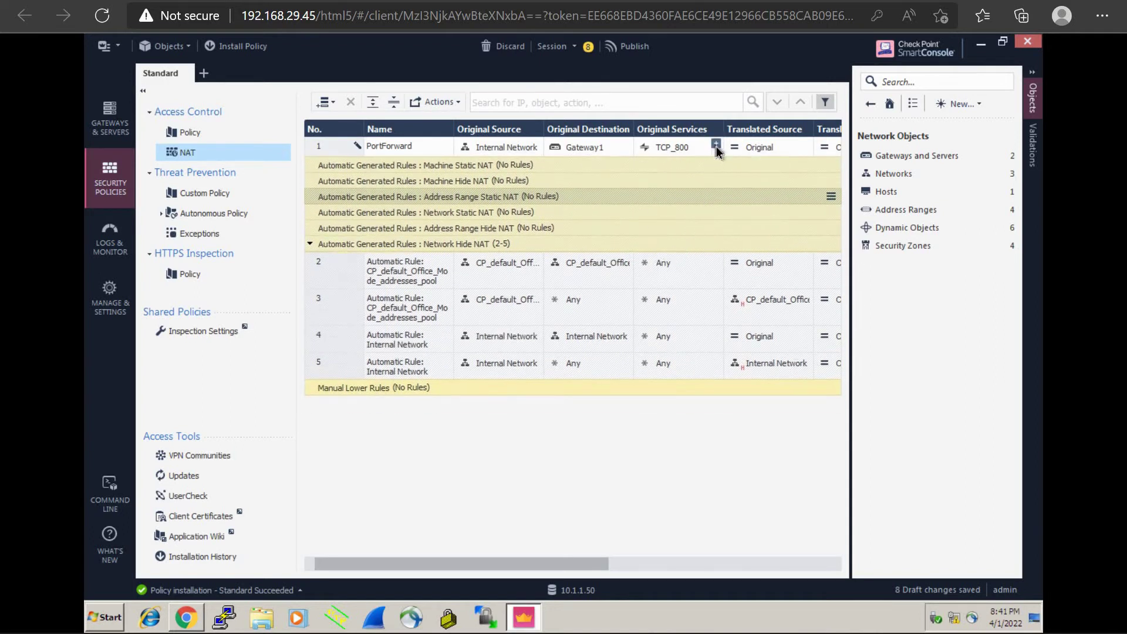
pyautogui.click(717, 147)
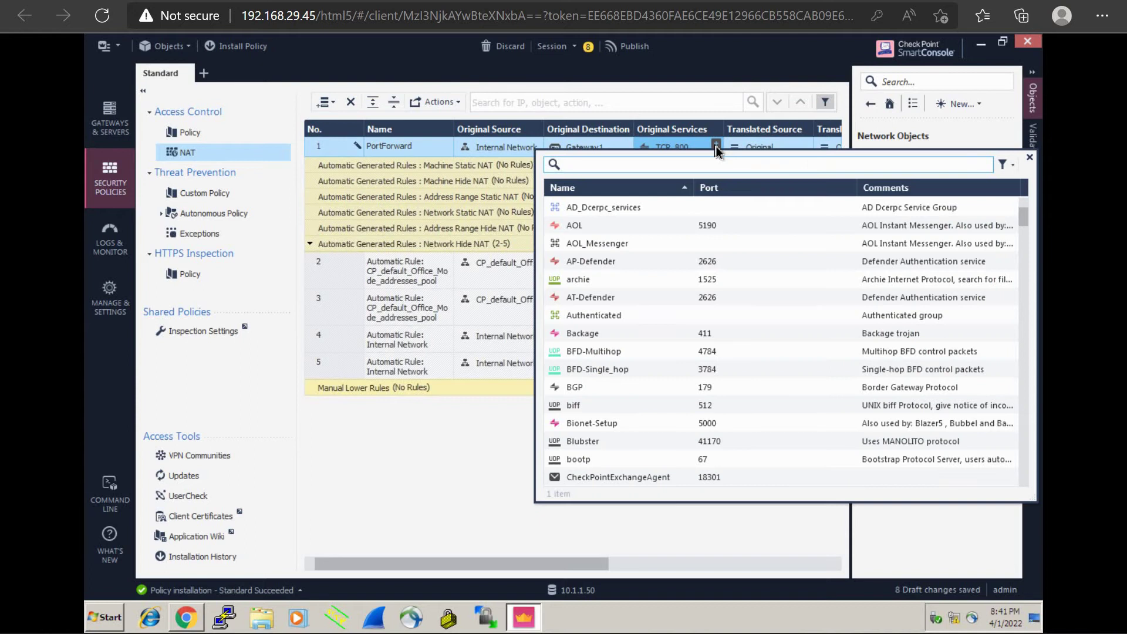
pyautogui.click(714, 60)
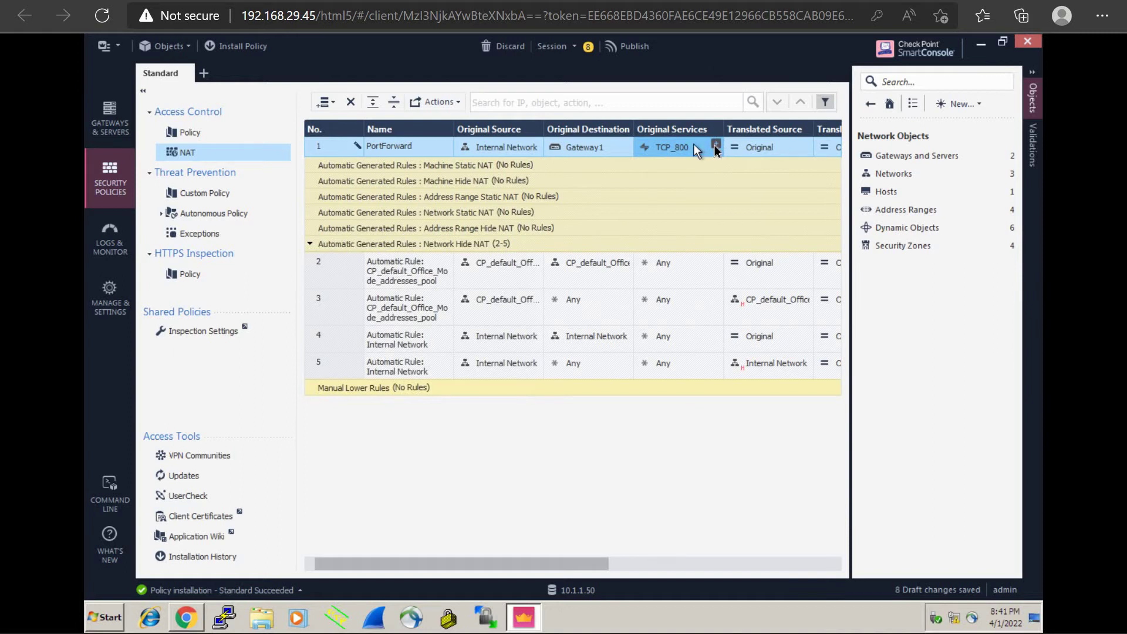
pyautogui.click(716, 144)
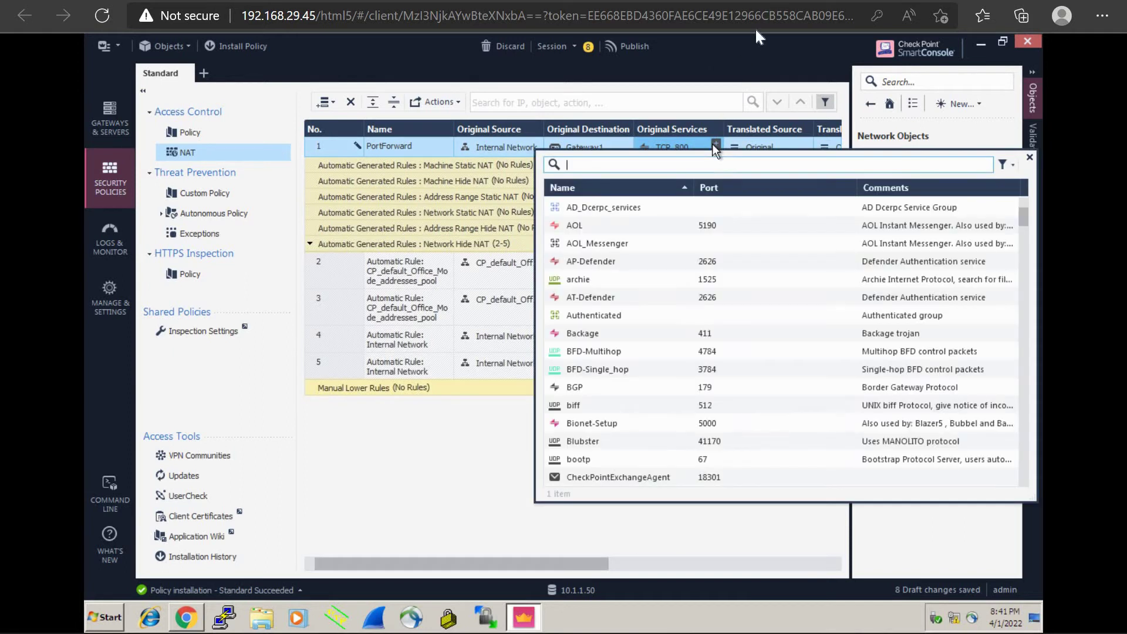
pyautogui.click(748, 46)
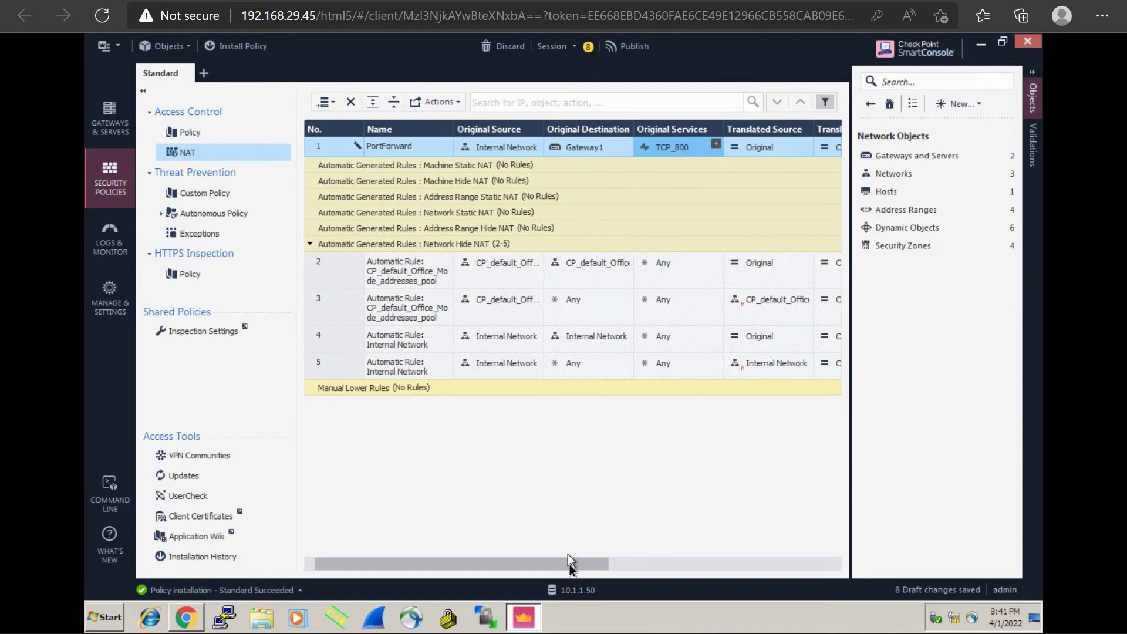
pyautogui.moveTo(568, 563); pyautogui.dragTo(640, 573)
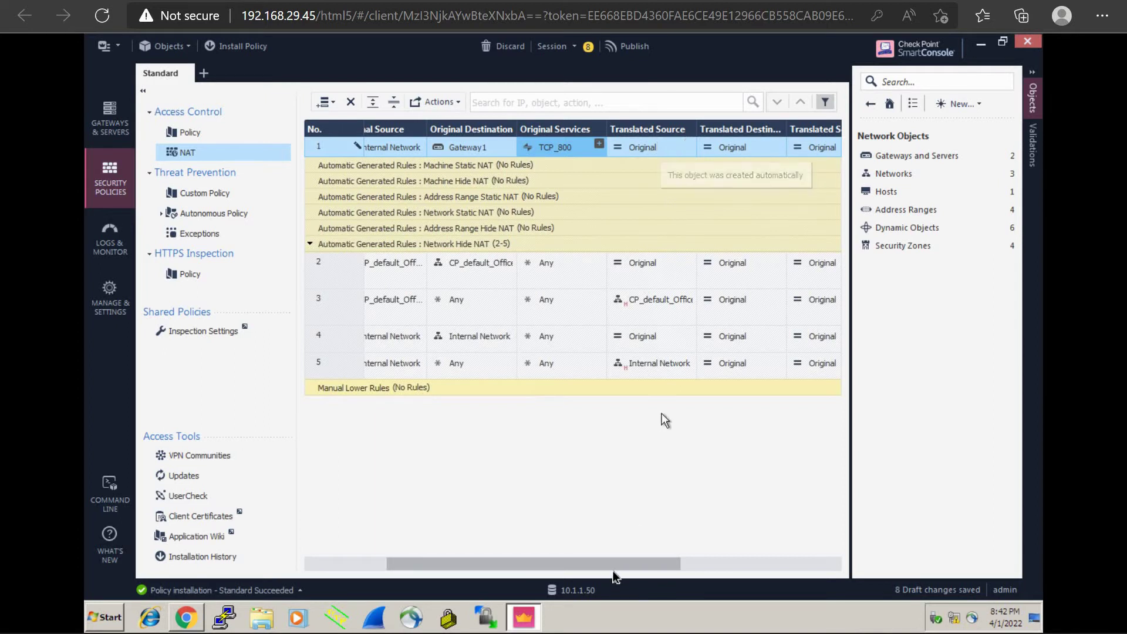
# Step: Pick WEBSERVER from the object picker as rule 1's translated destination
pyautogui.moveTo(613, 565); pyautogui.dragTo(661, 559)
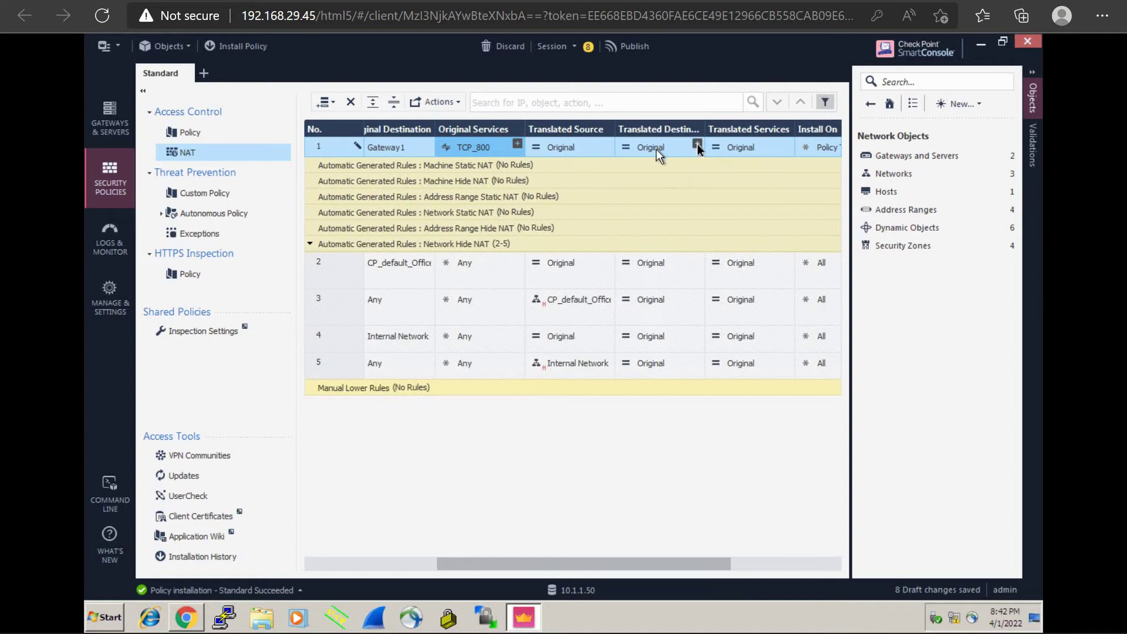
pyautogui.click(697, 143)
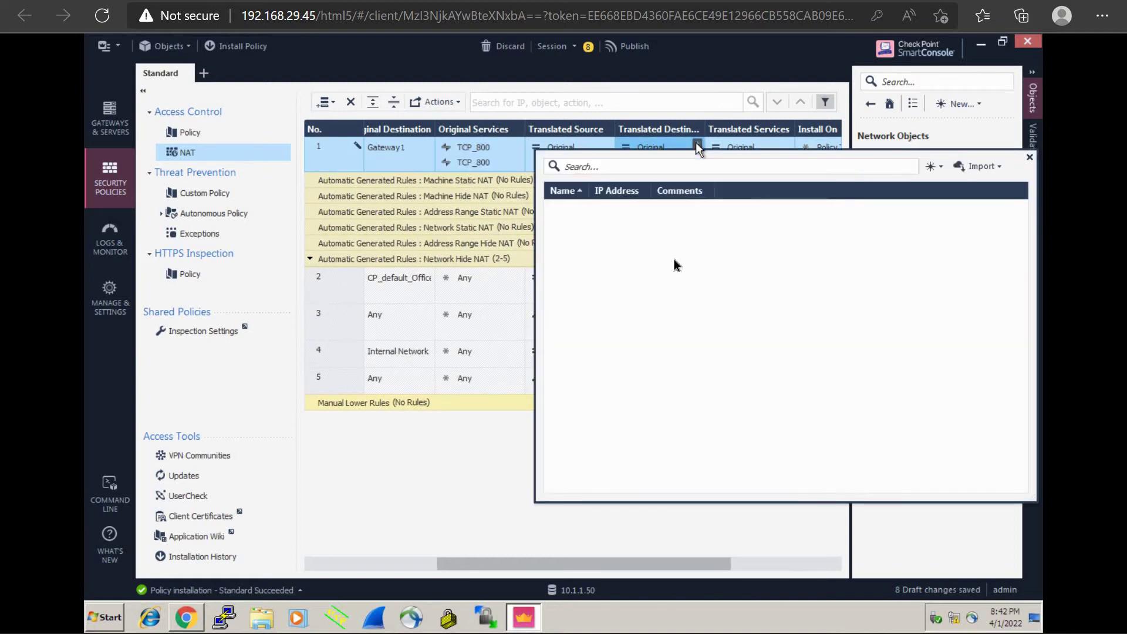
pyautogui.click(638, 245)
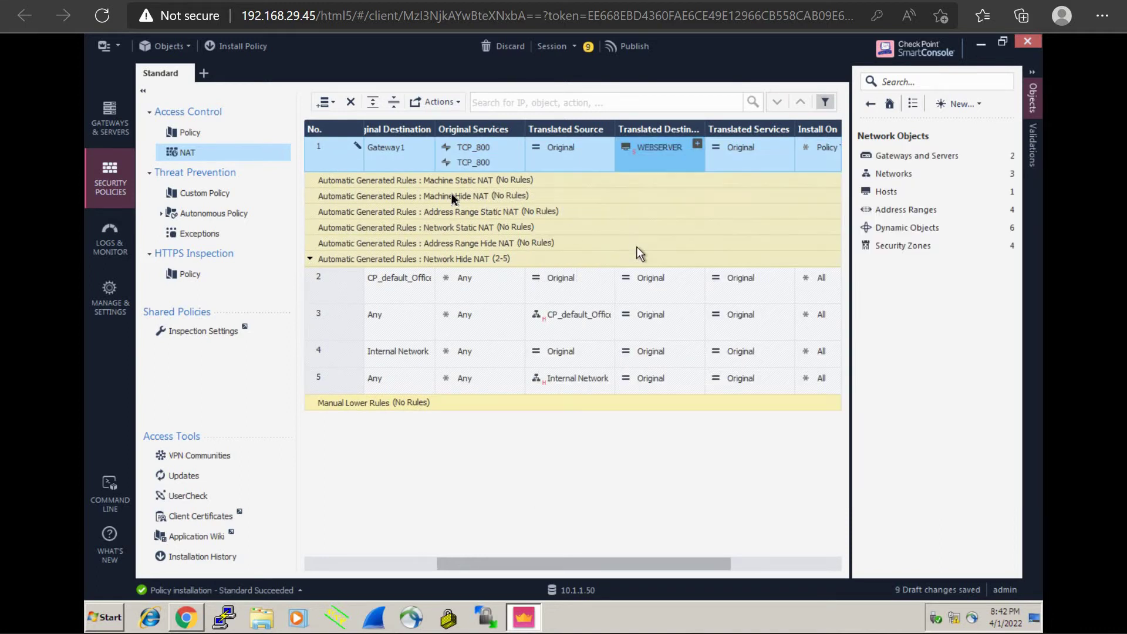
pyautogui.click(516, 145)
pyautogui.click(481, 152)
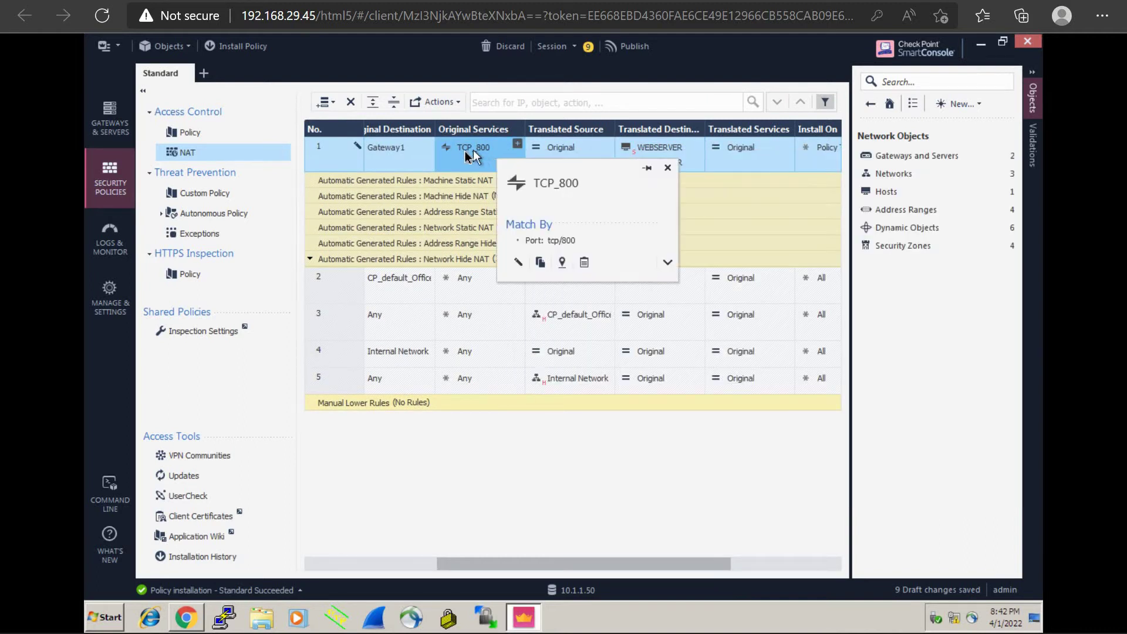
# Step: Remove TCP_800 from original services and add it back once by searching 800
pyautogui.rightClick(464, 151)
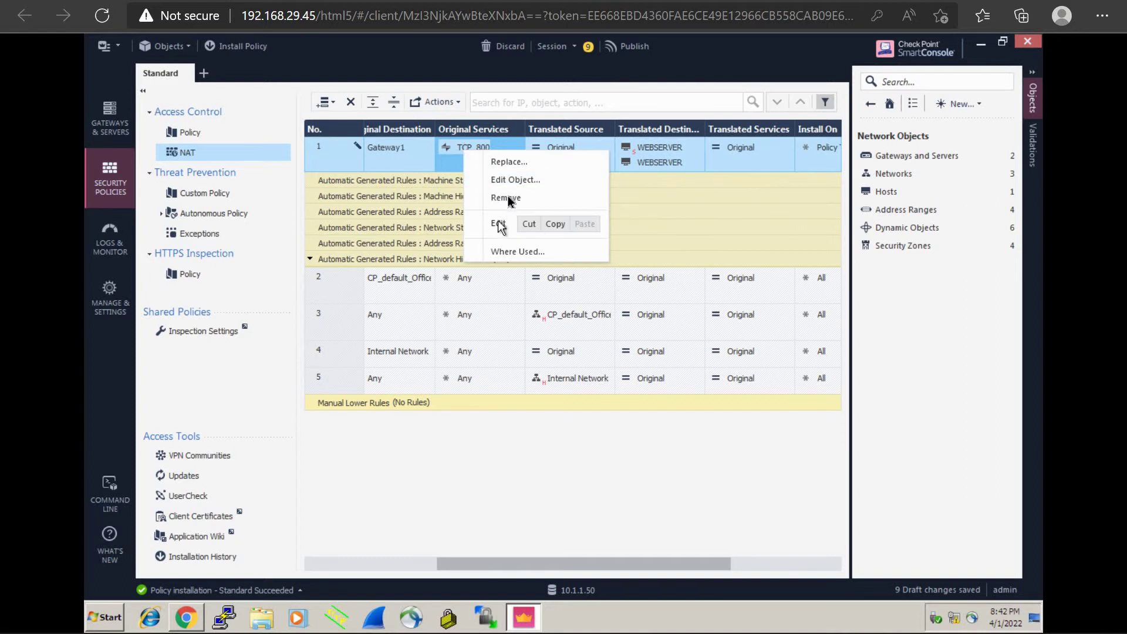
pyautogui.click(506, 198)
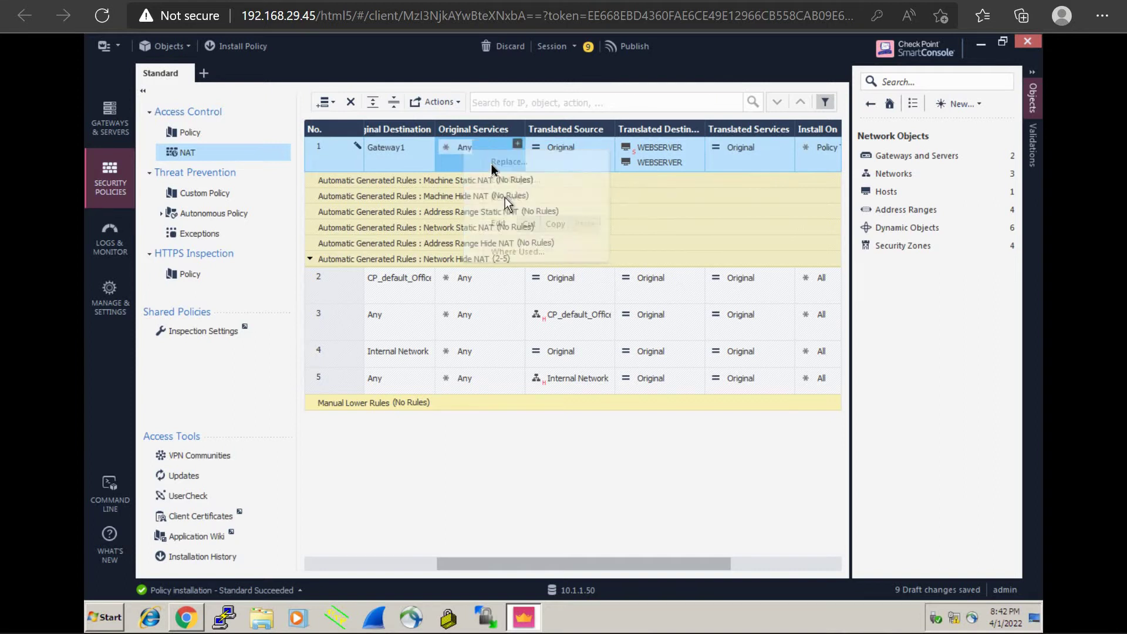
pyautogui.click(517, 144)
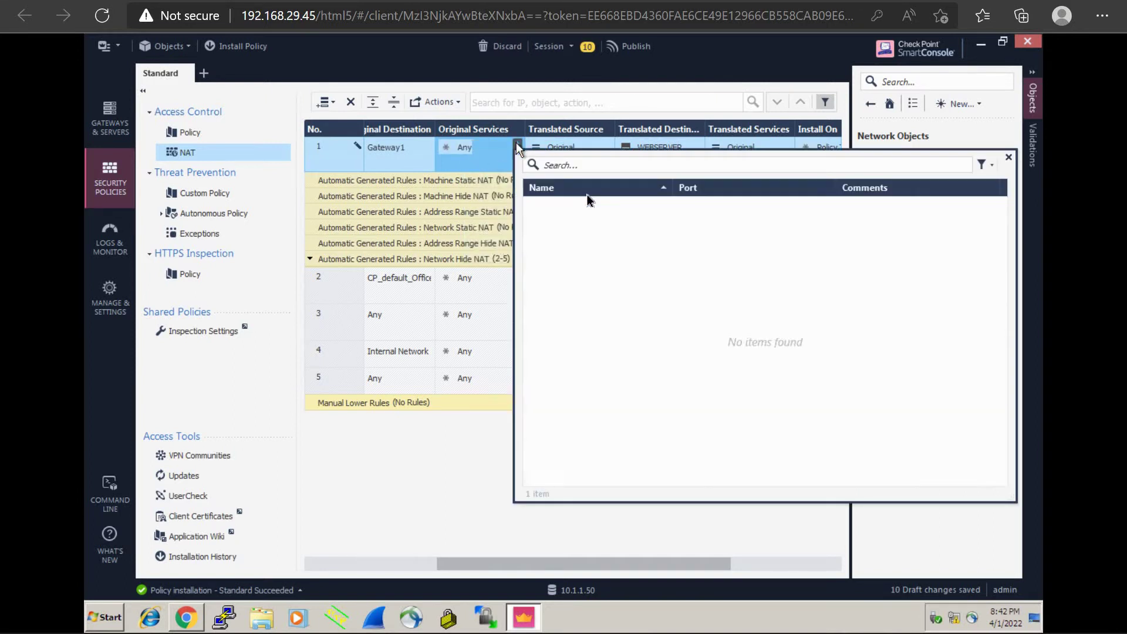
pyautogui.write('800')
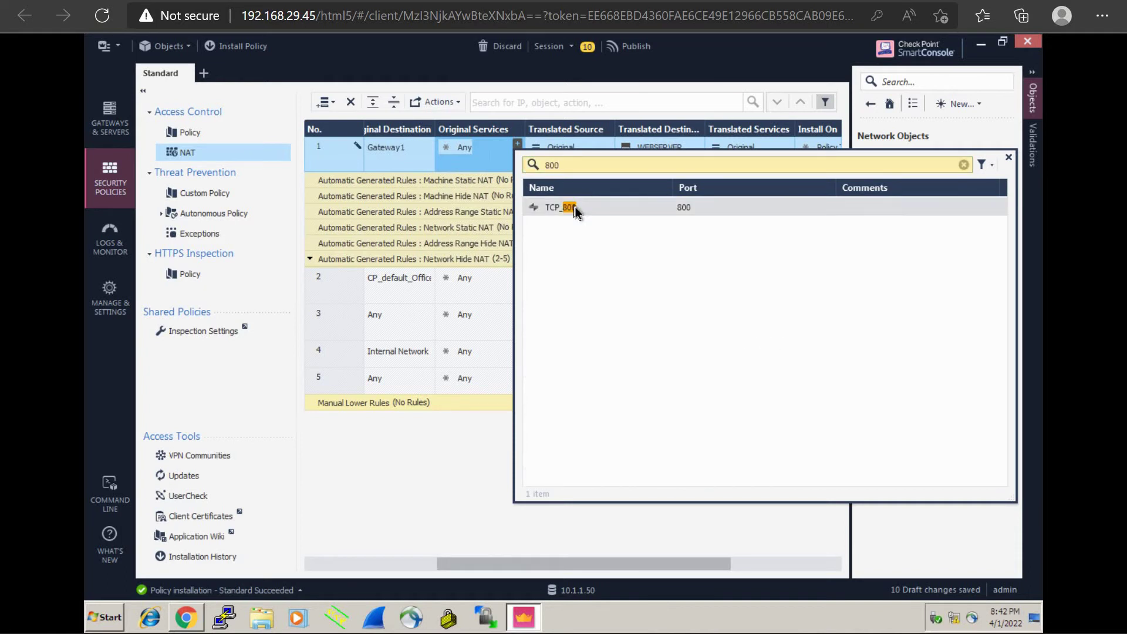
pyautogui.click(575, 206)
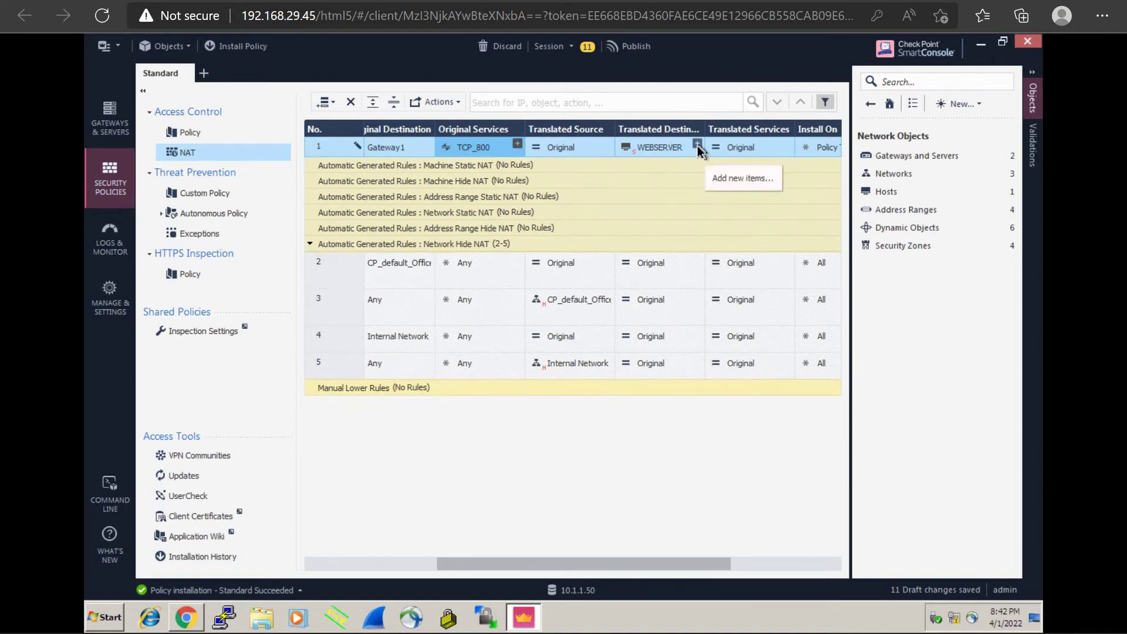
# Step: Review the translated destination picker twice, leaving WEBSERVER unchanged
pyautogui.click(697, 145)
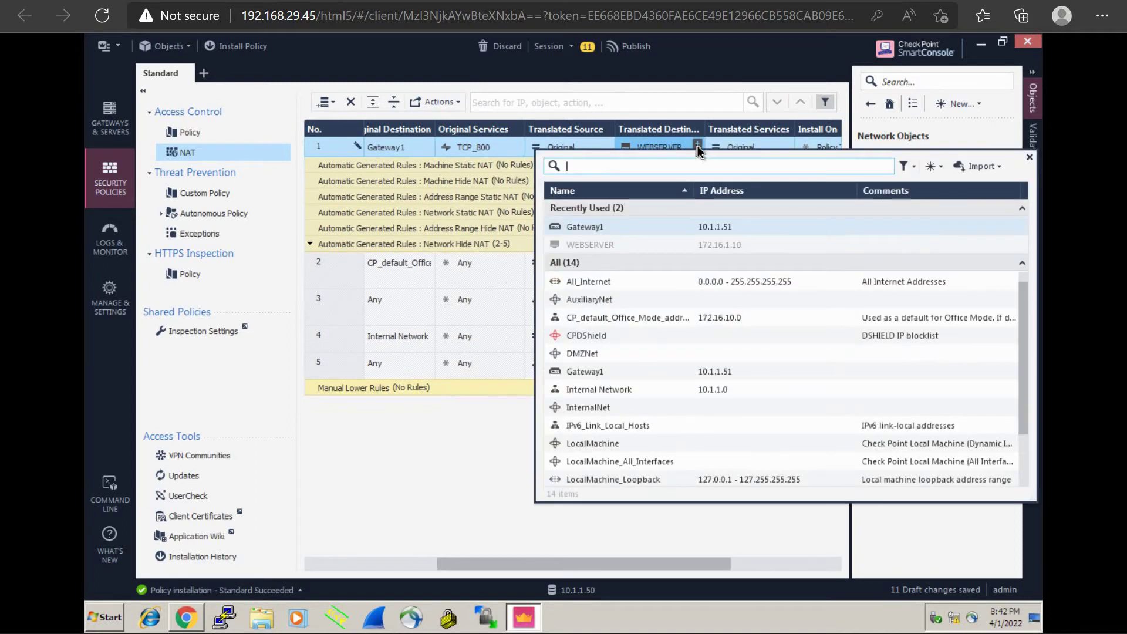
pyautogui.click(458, 448)
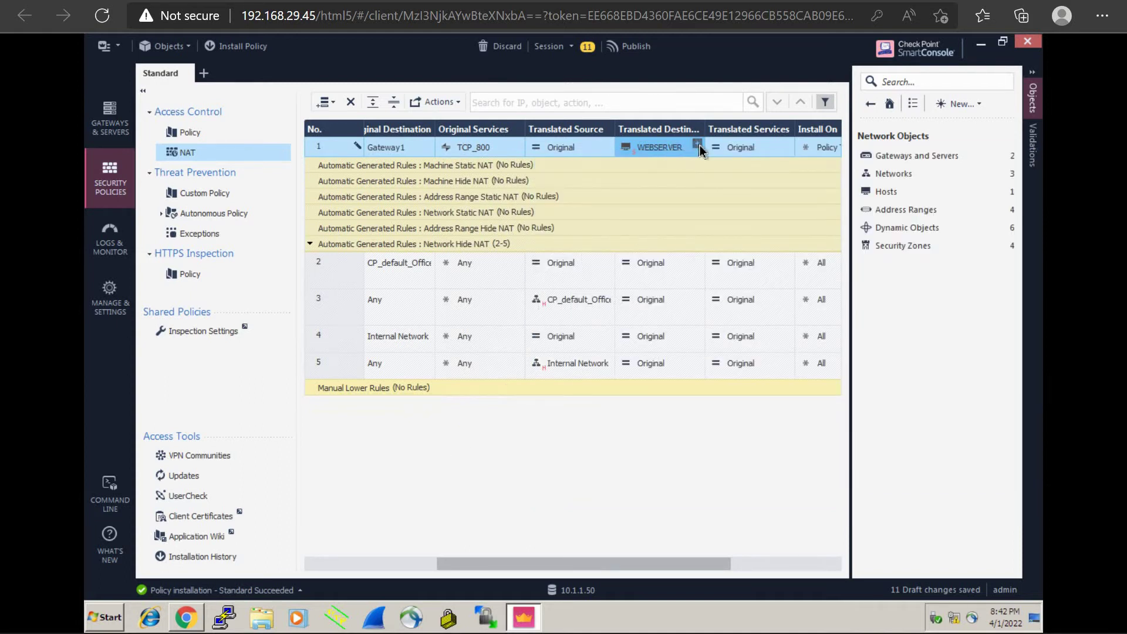
pyautogui.click(698, 145)
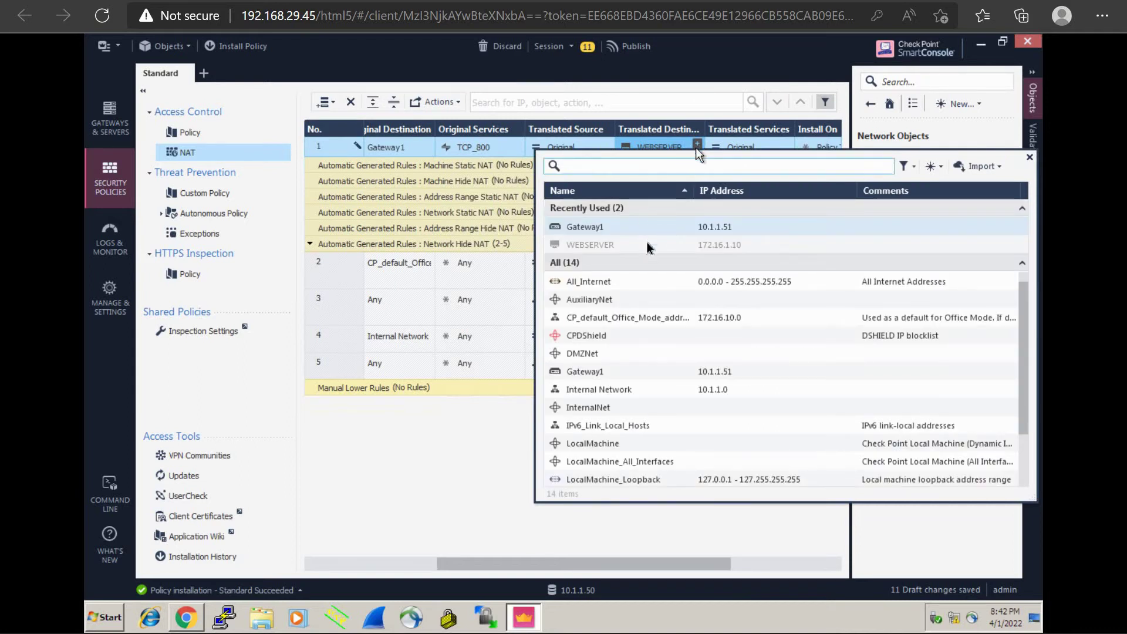
pyautogui.click(444, 459)
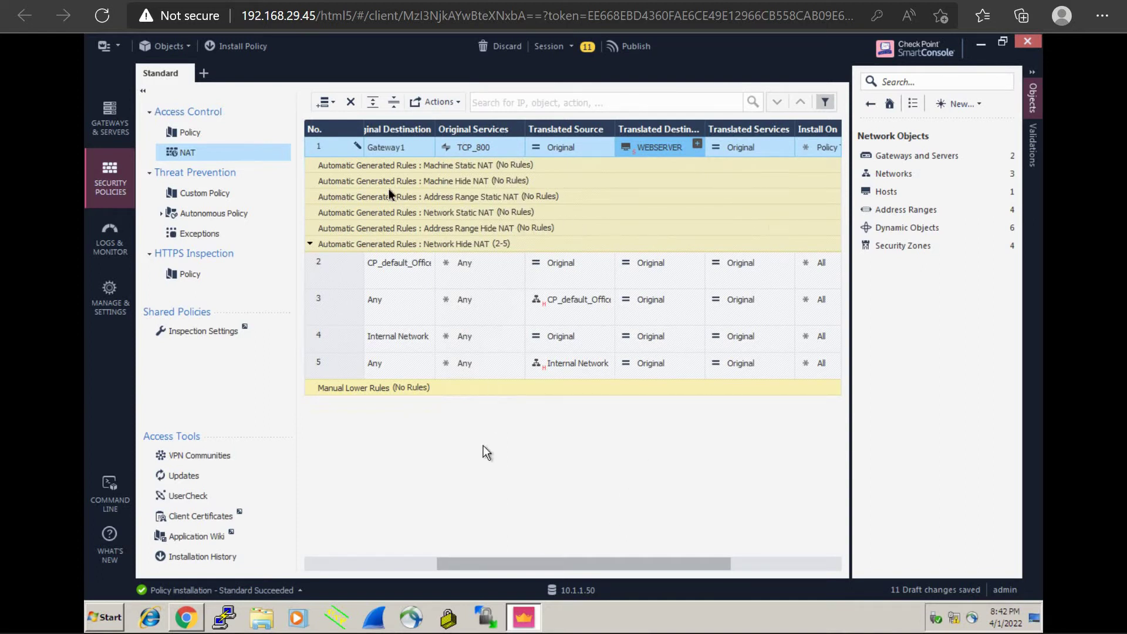
pyautogui.moveTo(394, 147)
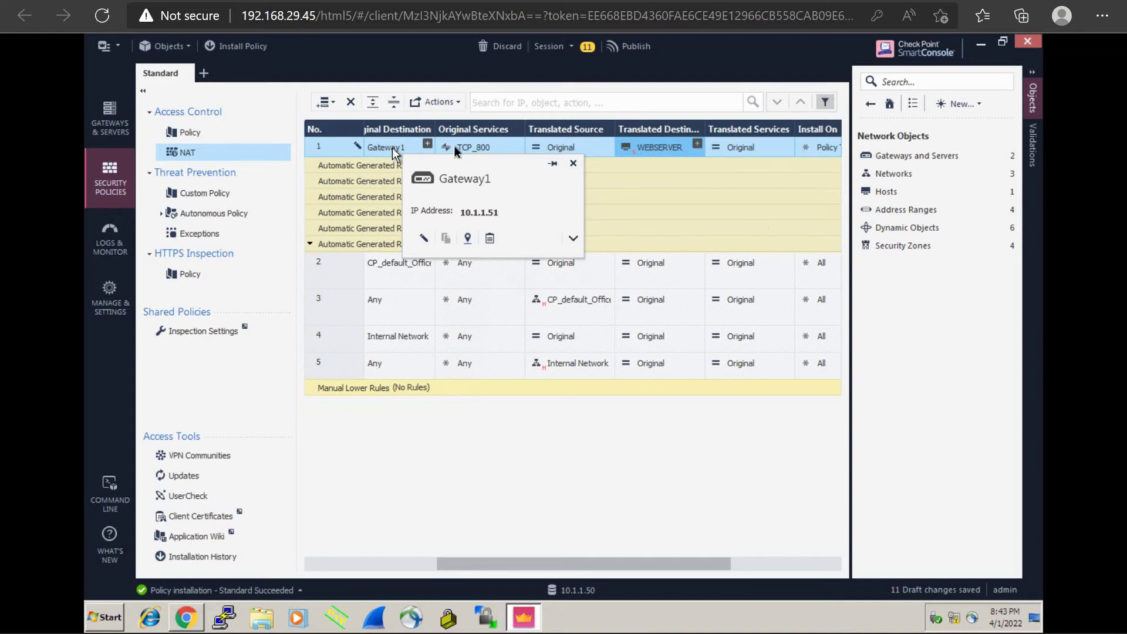
pyautogui.moveTo(668, 151)
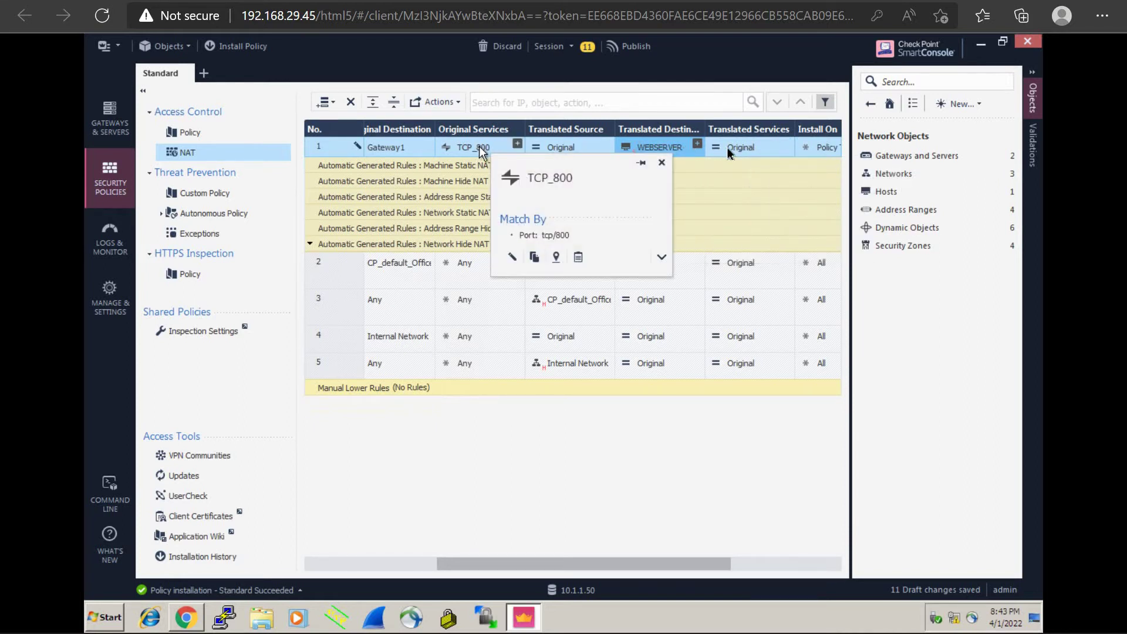
pyautogui.click(749, 147)
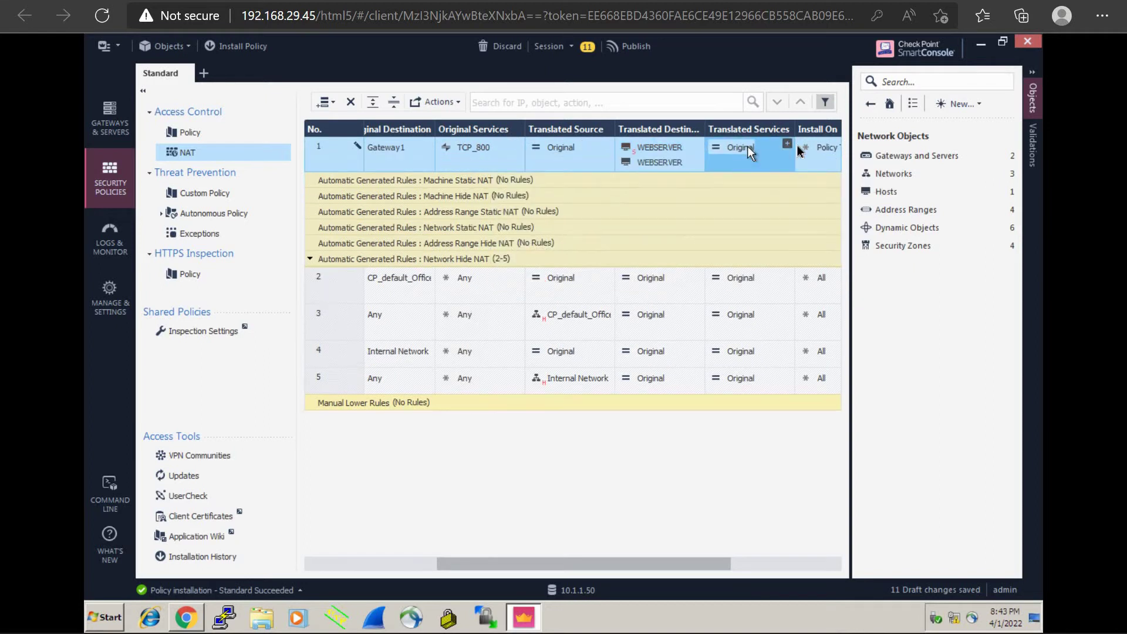
# Step: Set rule 1's translated service to http, found by searching 80
pyautogui.click(790, 145)
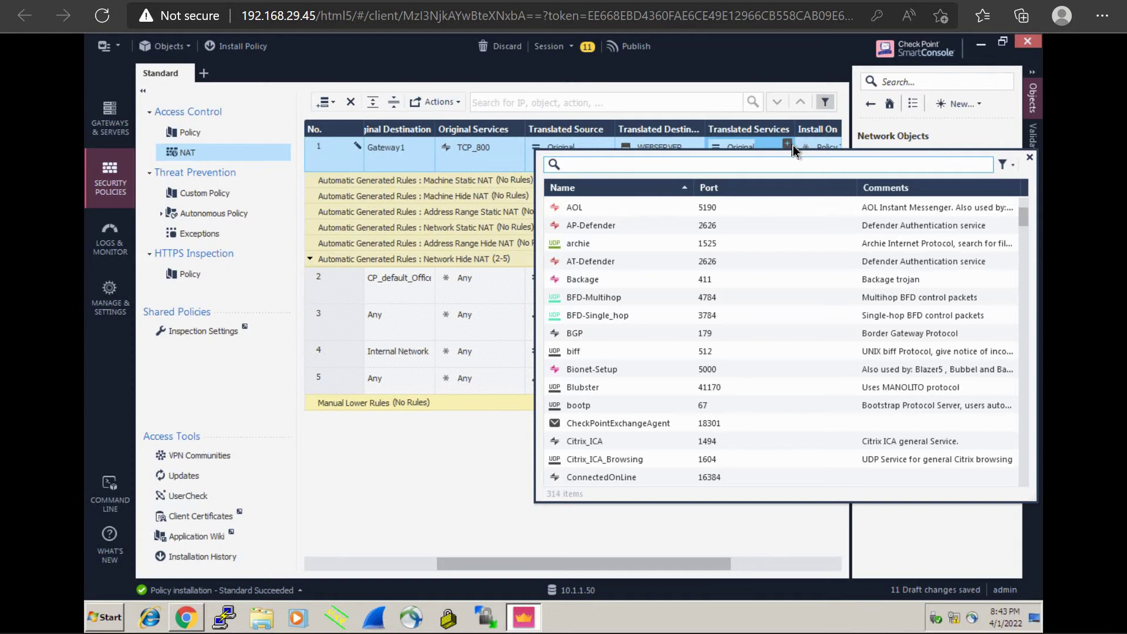
pyautogui.write('tcp')
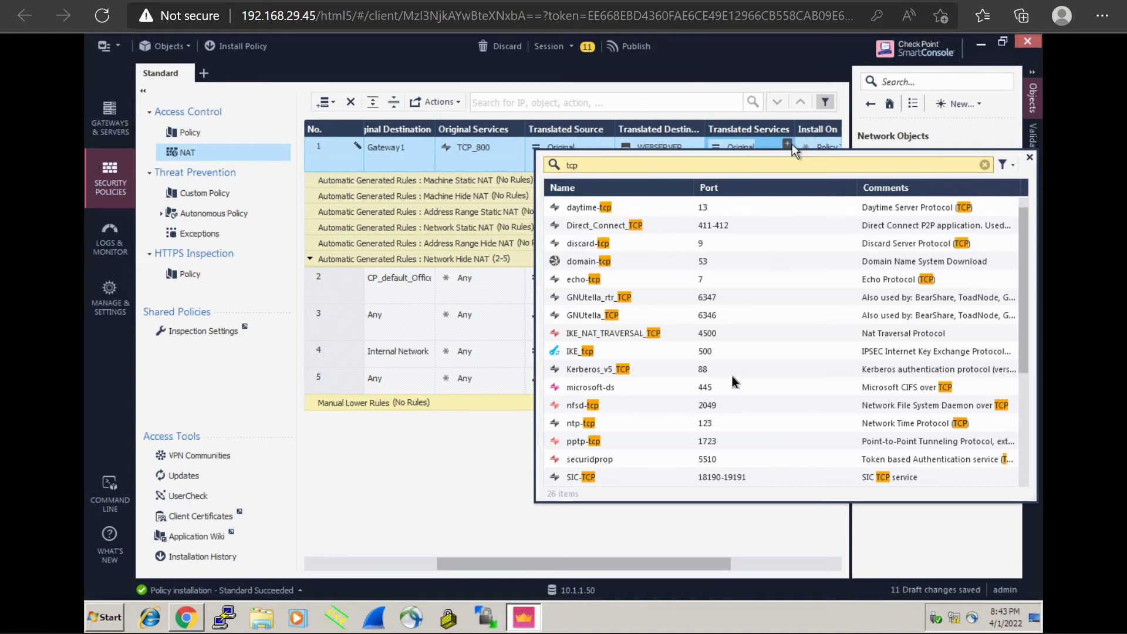
pyautogui.scroll(-3, 731, 376)
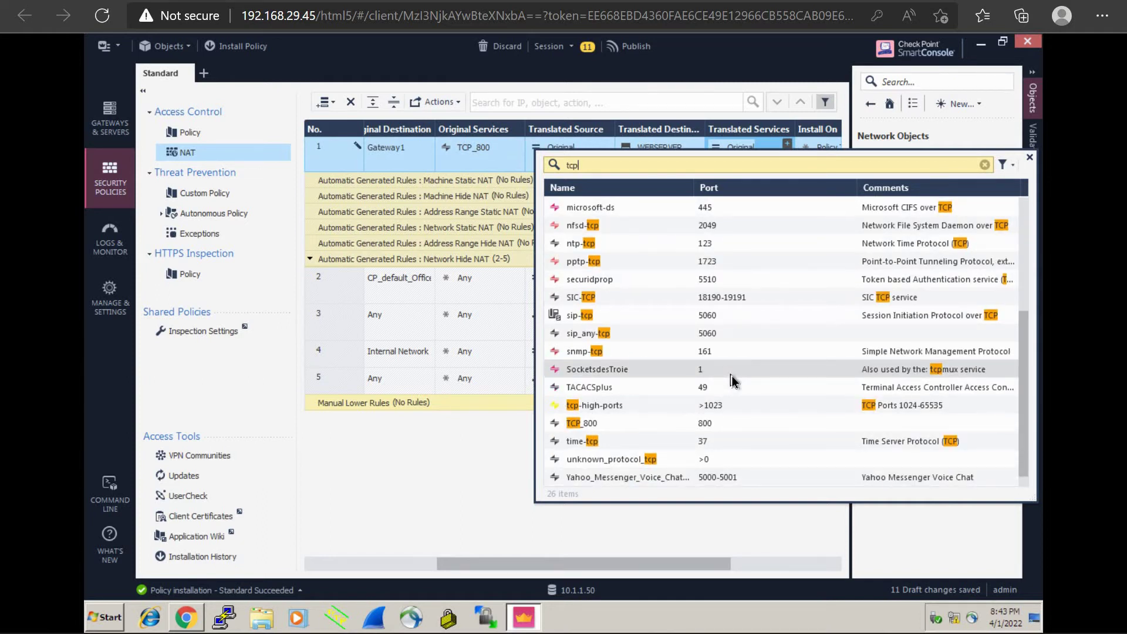
pyautogui.scroll(3, 731, 376)
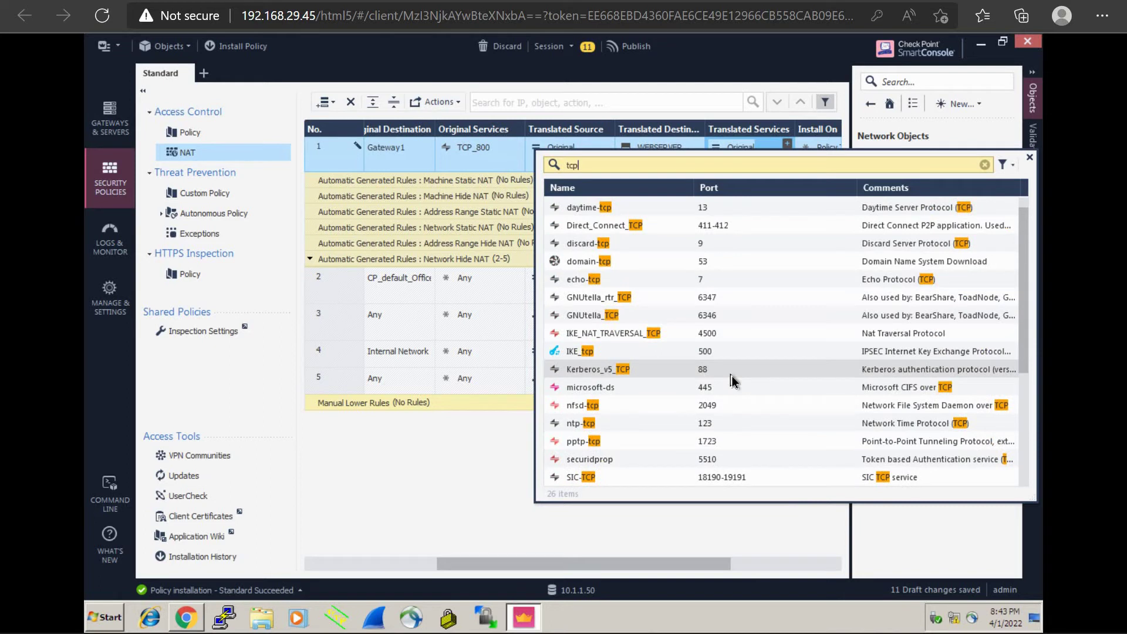
pyautogui.press('BackSpace')
pyautogui.press('BackSpace')
pyautogui.press('BackSpace')
pyautogui.write('80')
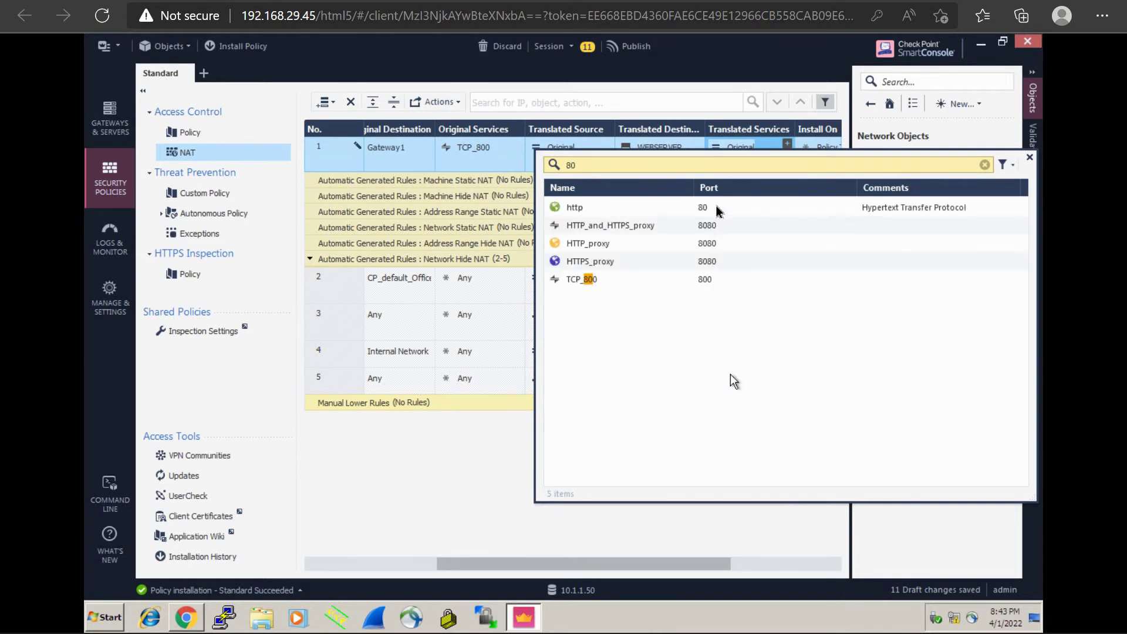
pyautogui.click(717, 206)
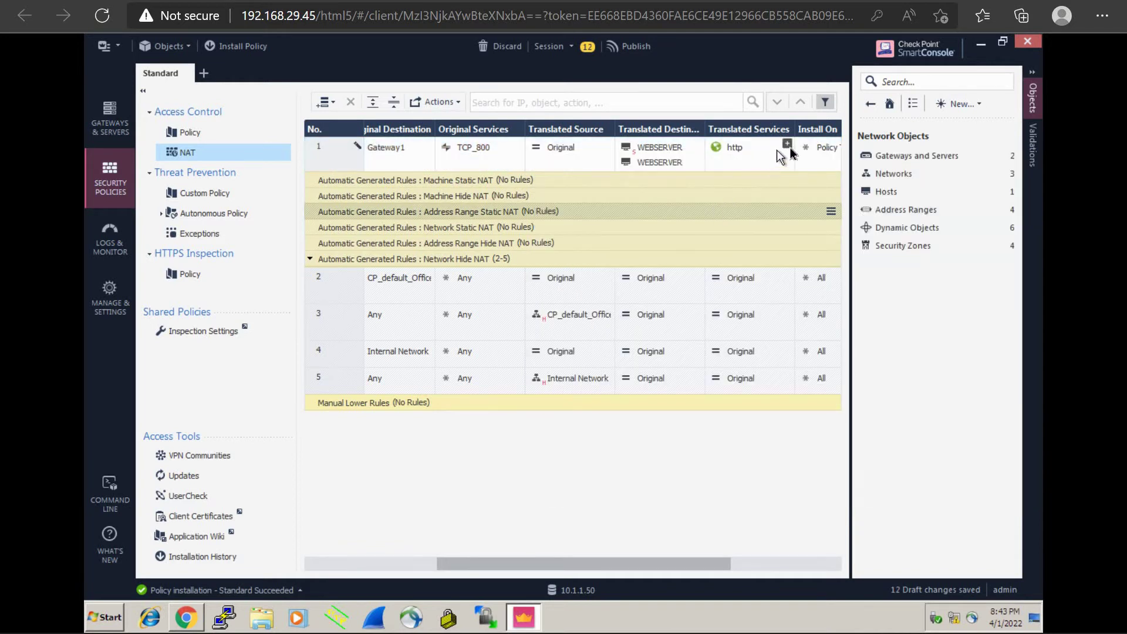
# Step: Recheck the translated services list without changes and scroll across the rule table
pyautogui.click(787, 144)
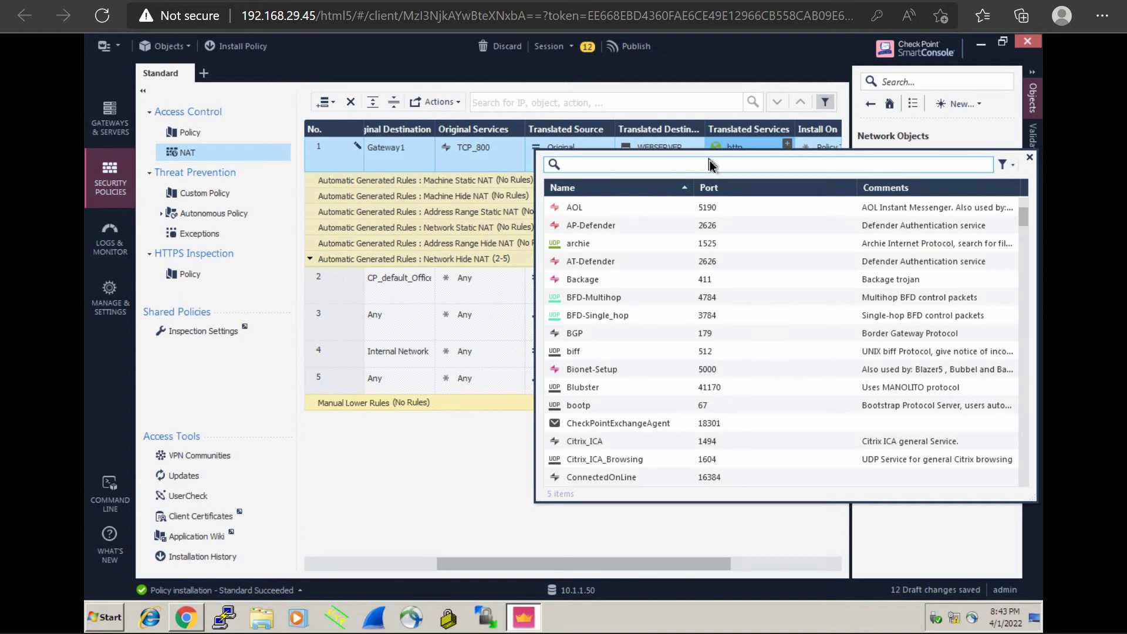
pyautogui.press('Escape')
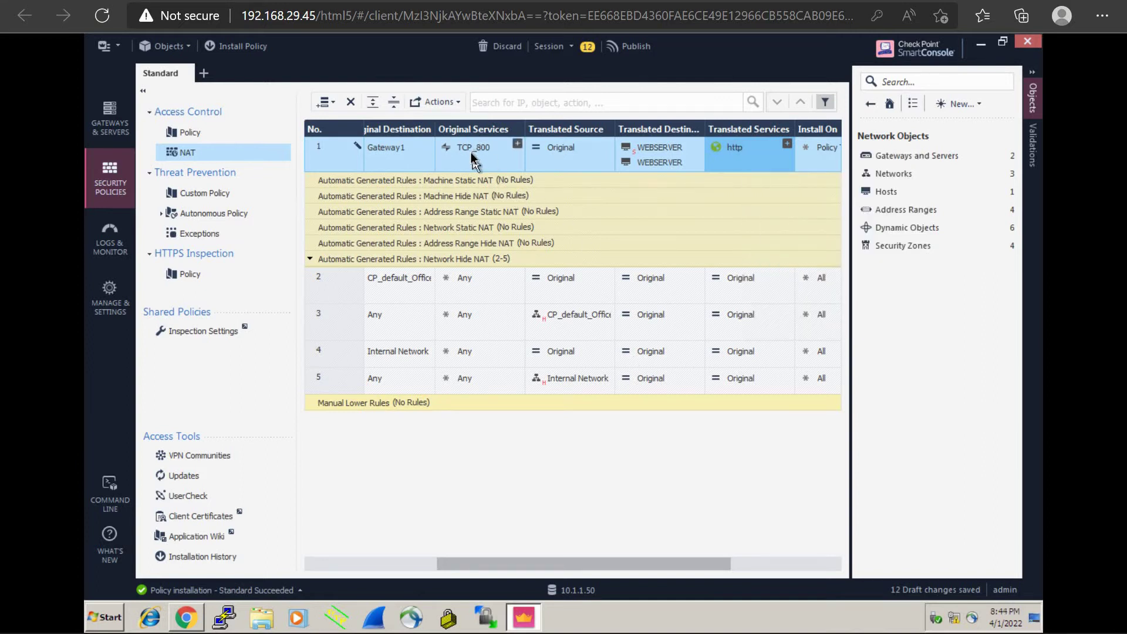
pyautogui.moveTo(474, 150)
pyautogui.moveTo(627, 562); pyautogui.dragTo(302, 572)
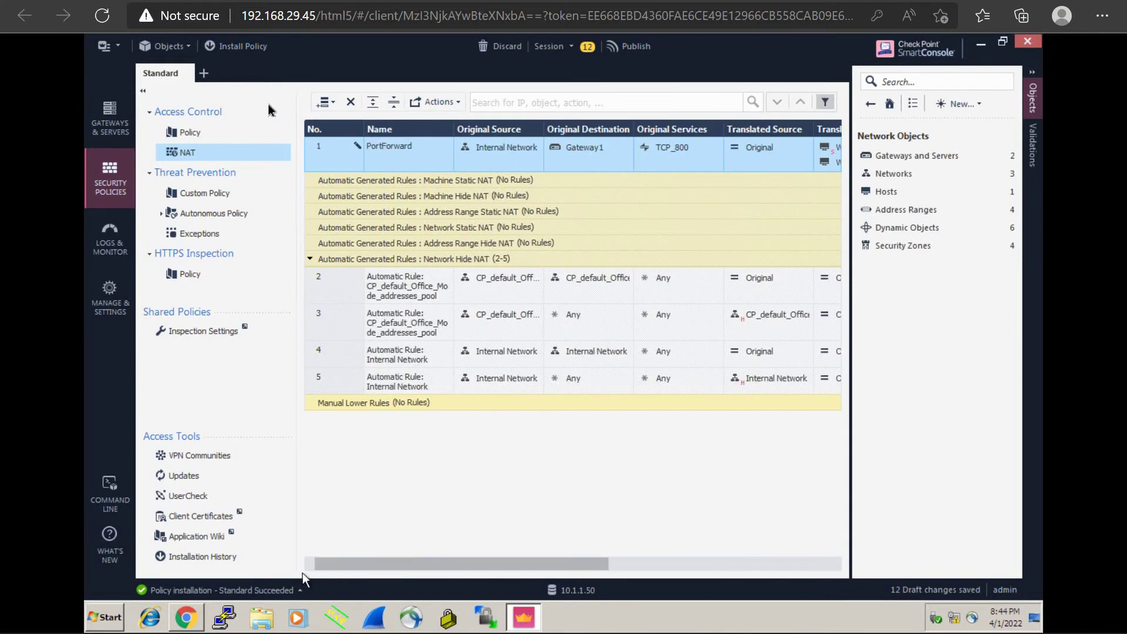
# Step: Publish the draft changes and install the Standard policy on Gateway1
pyautogui.click(240, 53)
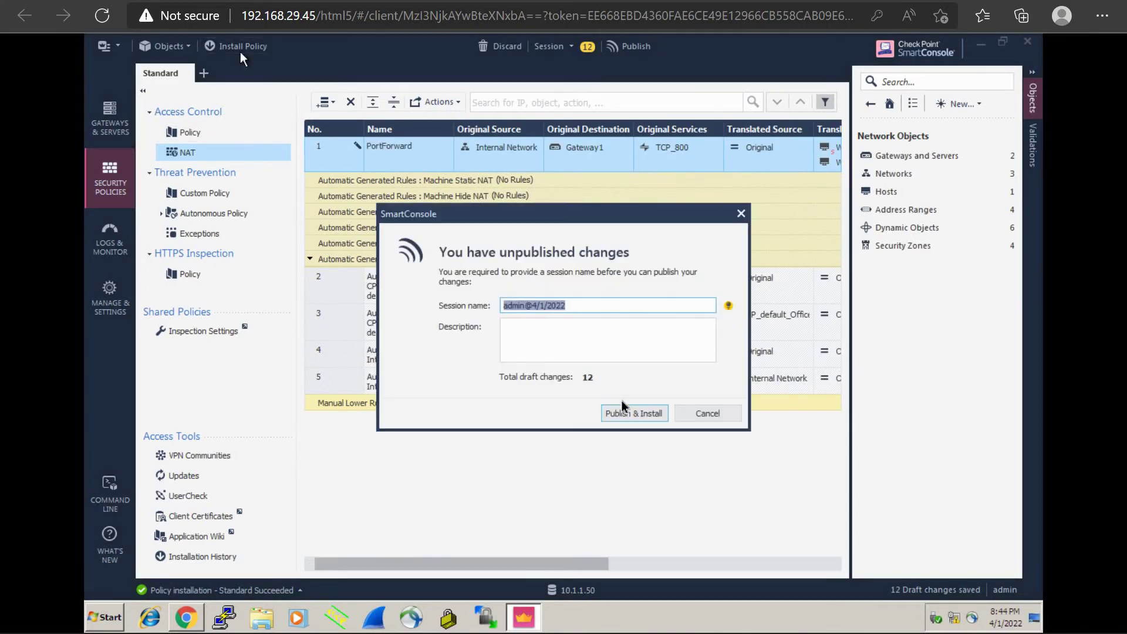
pyautogui.click(627, 412)
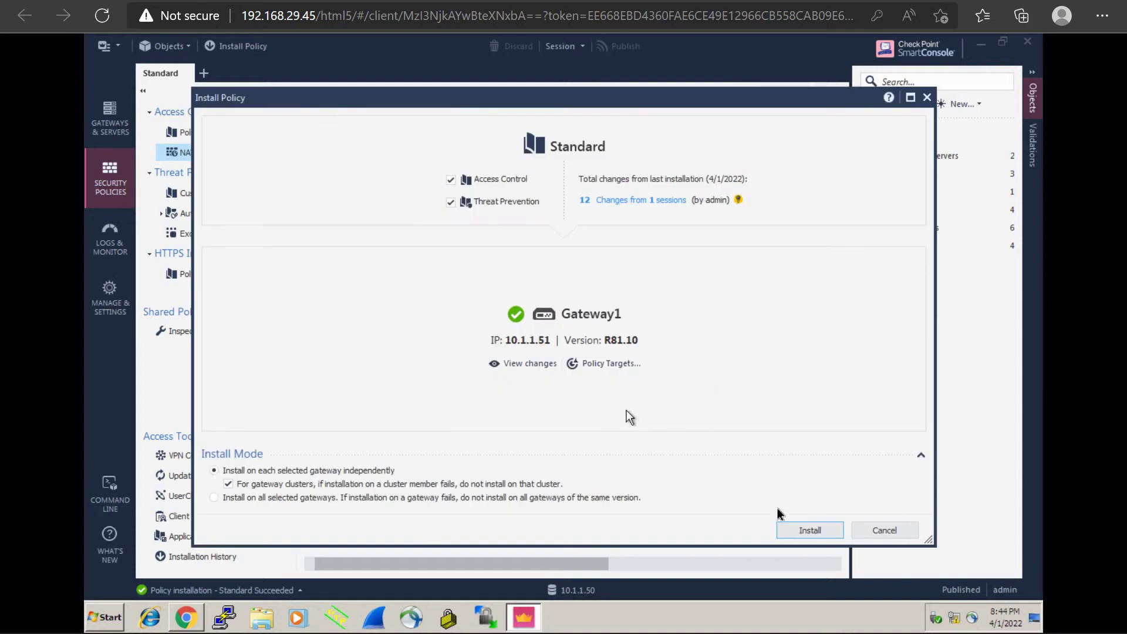
pyautogui.click(819, 530)
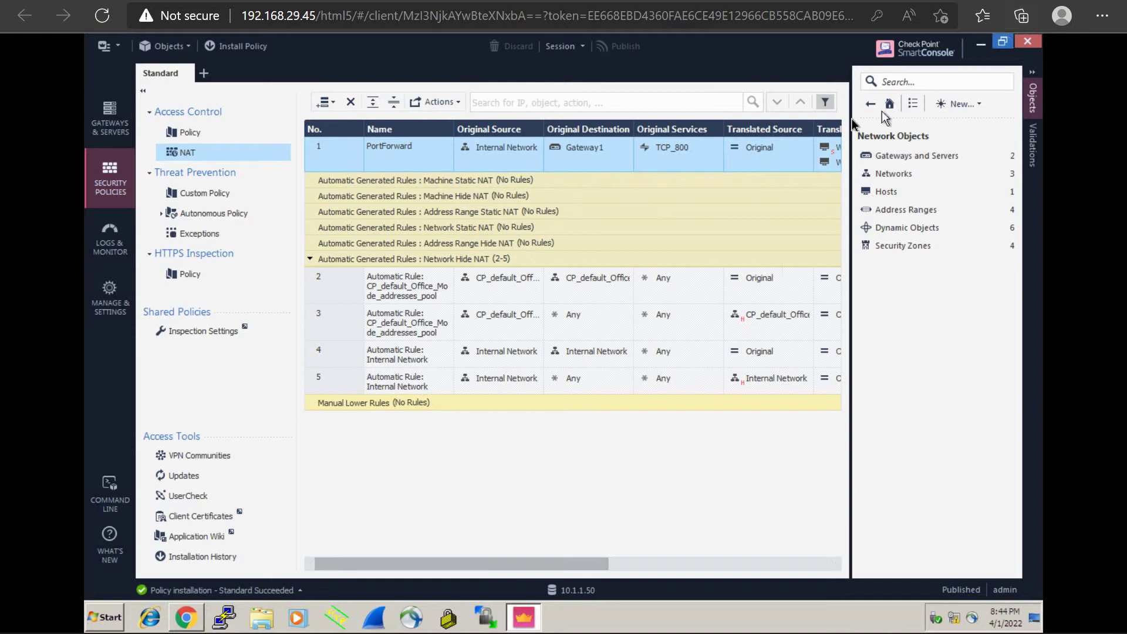
# Step: Confirm the installation result in Recent Tasks, then bring Chrome forward
pyautogui.moveTo(851, 120); pyautogui.dragTo(1021, 147)
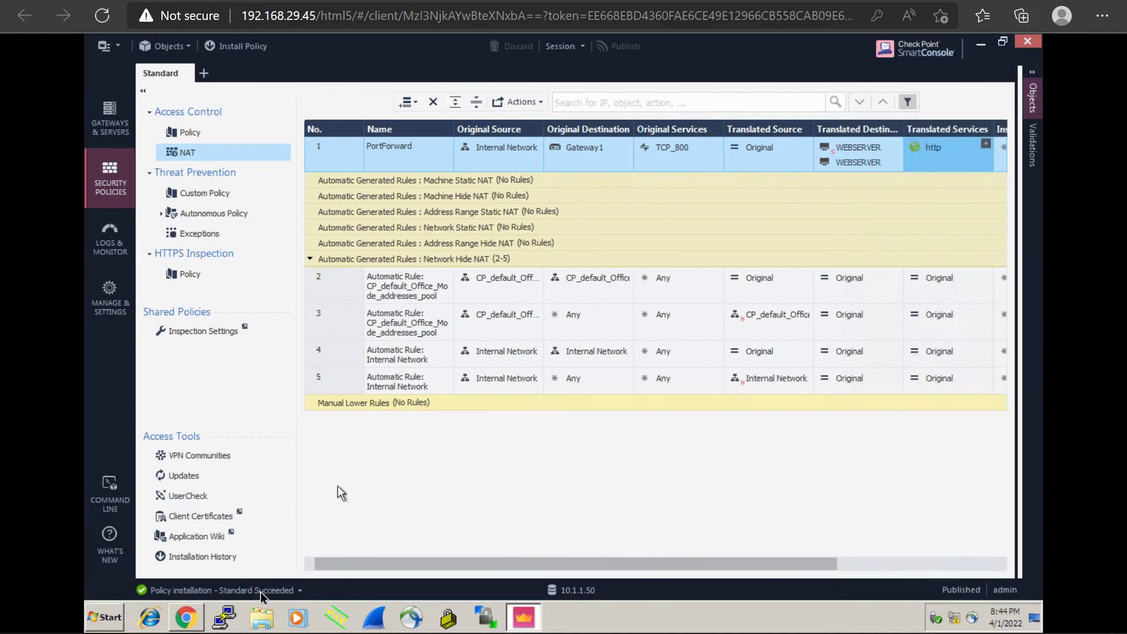
pyautogui.click(258, 590)
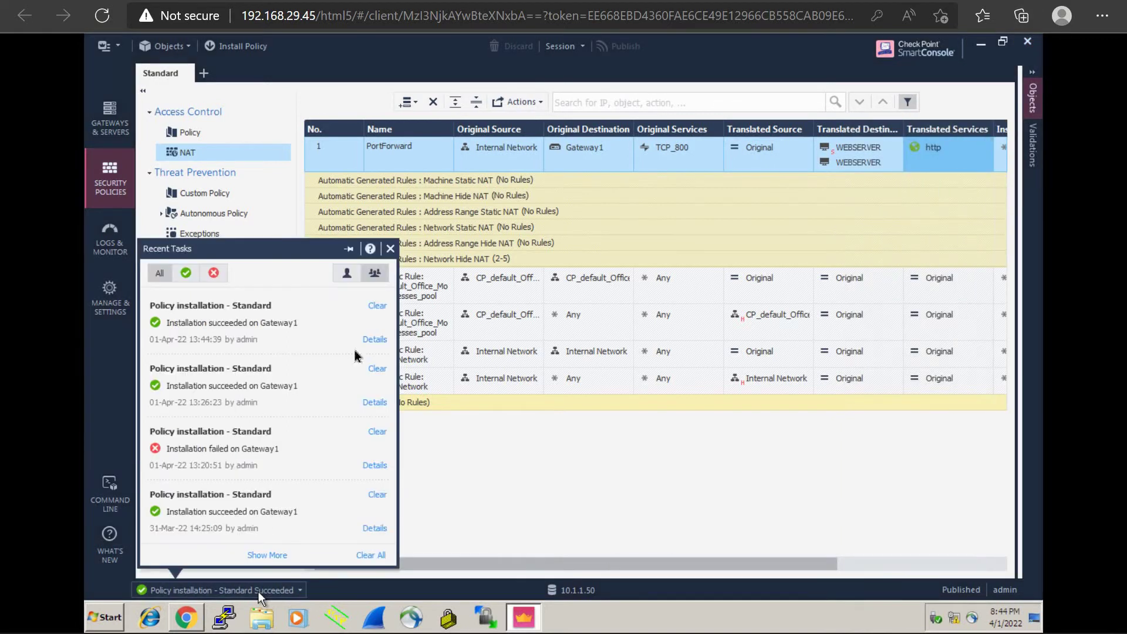
pyautogui.click(492, 488)
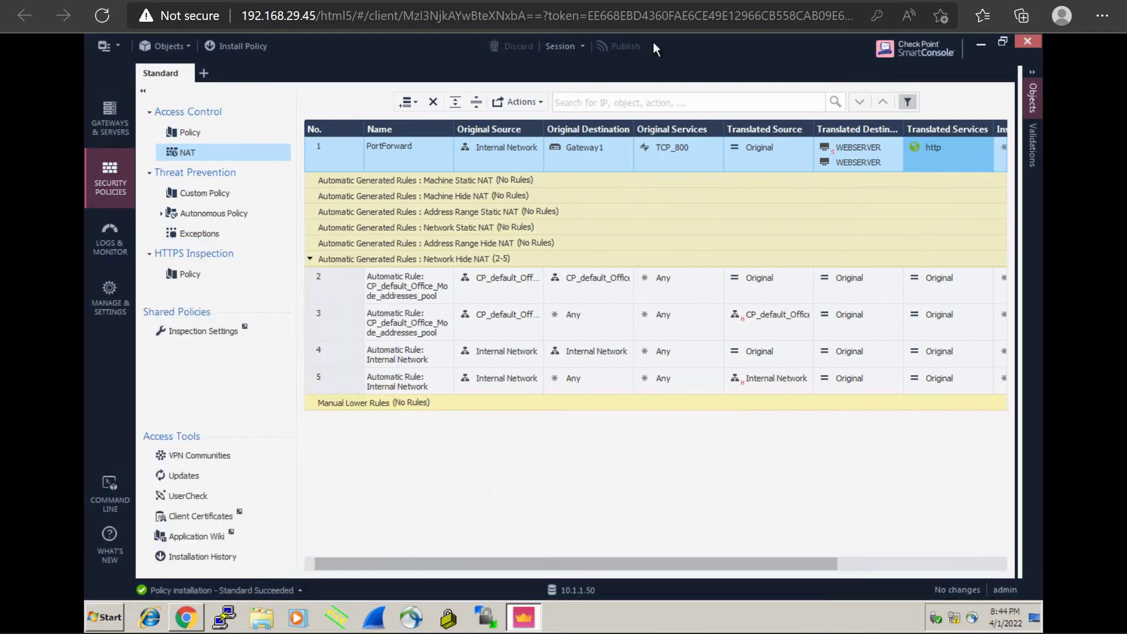
pyautogui.click(185, 617)
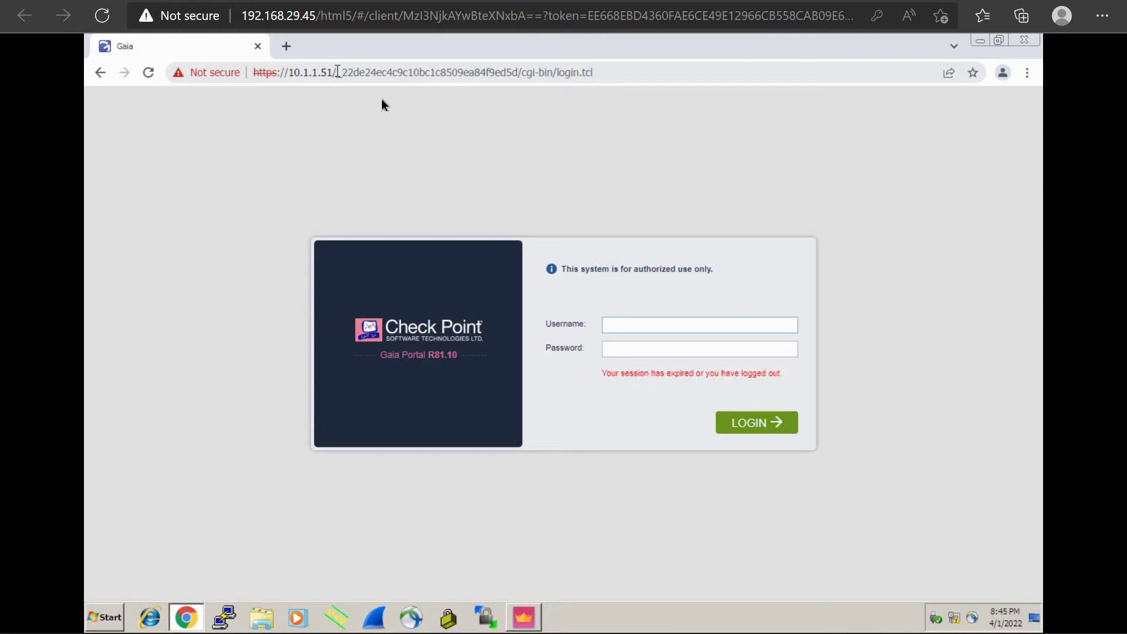
pyautogui.click(547, 73)
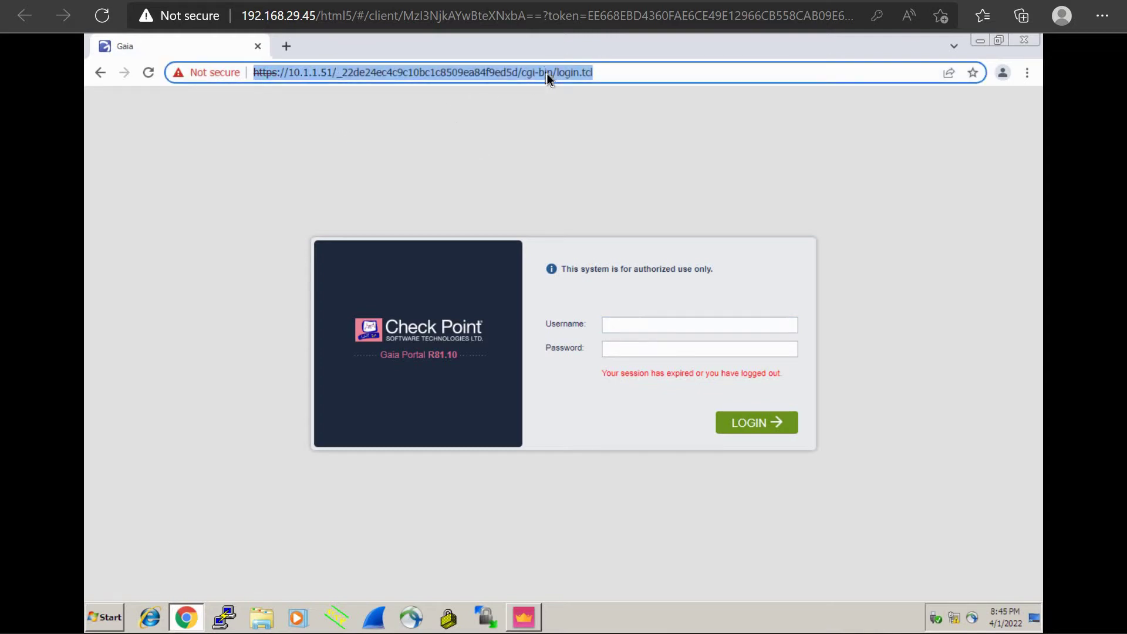
pyautogui.write('10.1.1.51')
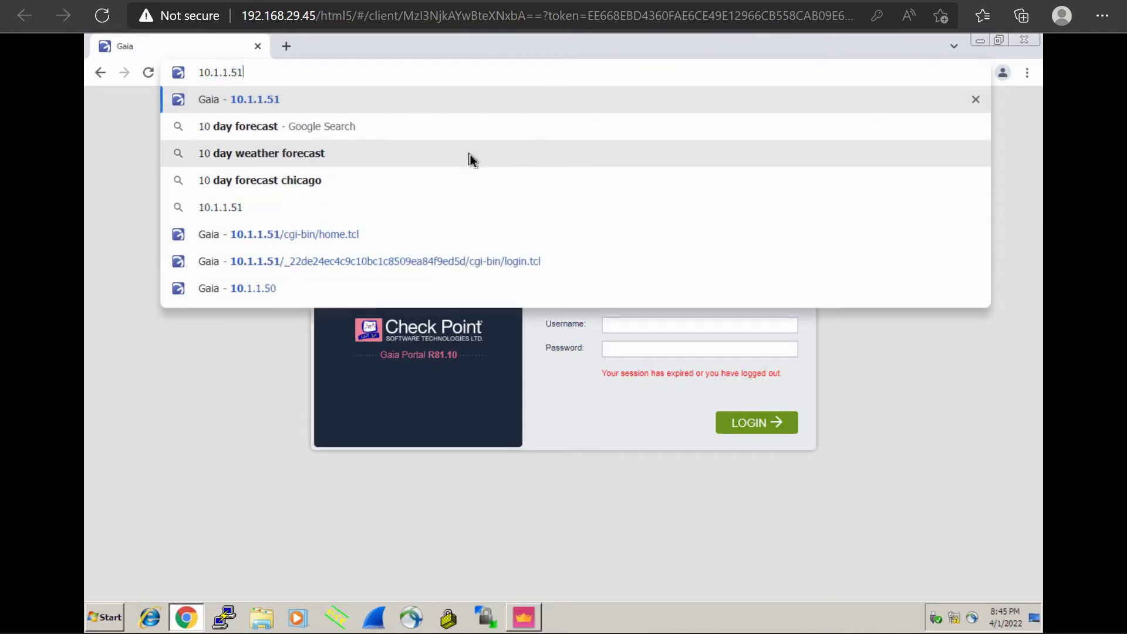
pyautogui.press('Return')
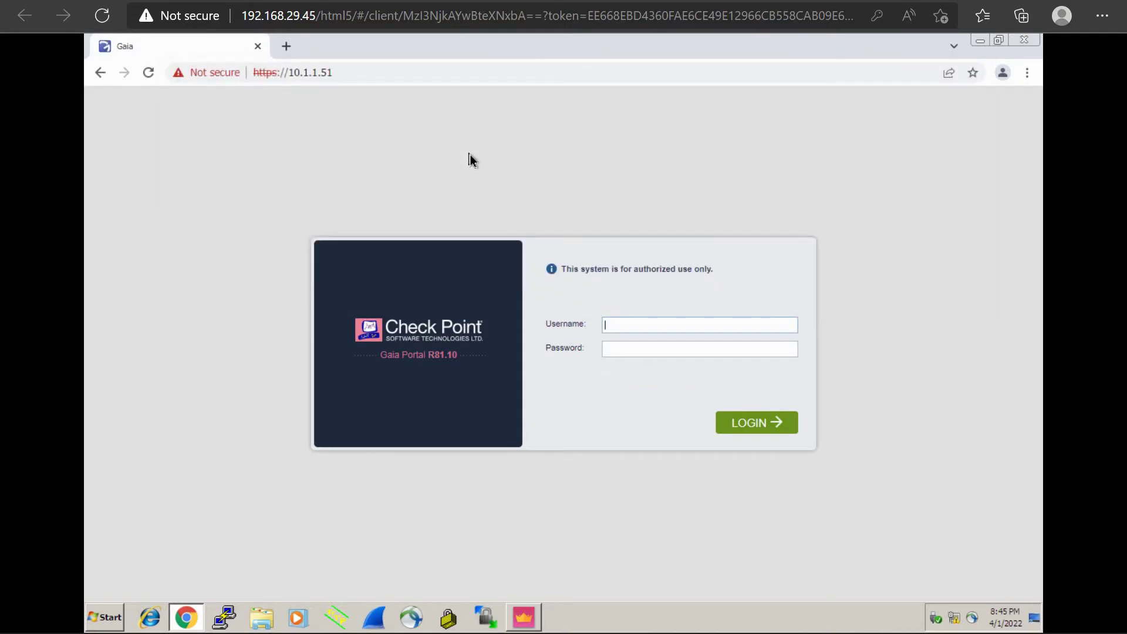
pyautogui.click(357, 73)
pyautogui.write('http')
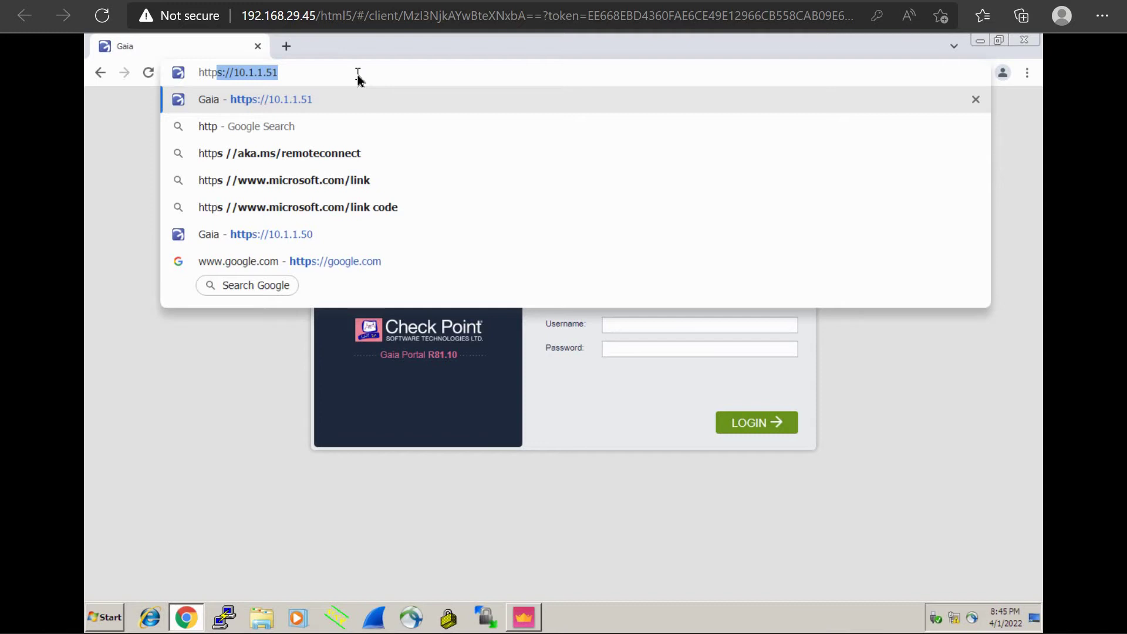
pyautogui.write('://')
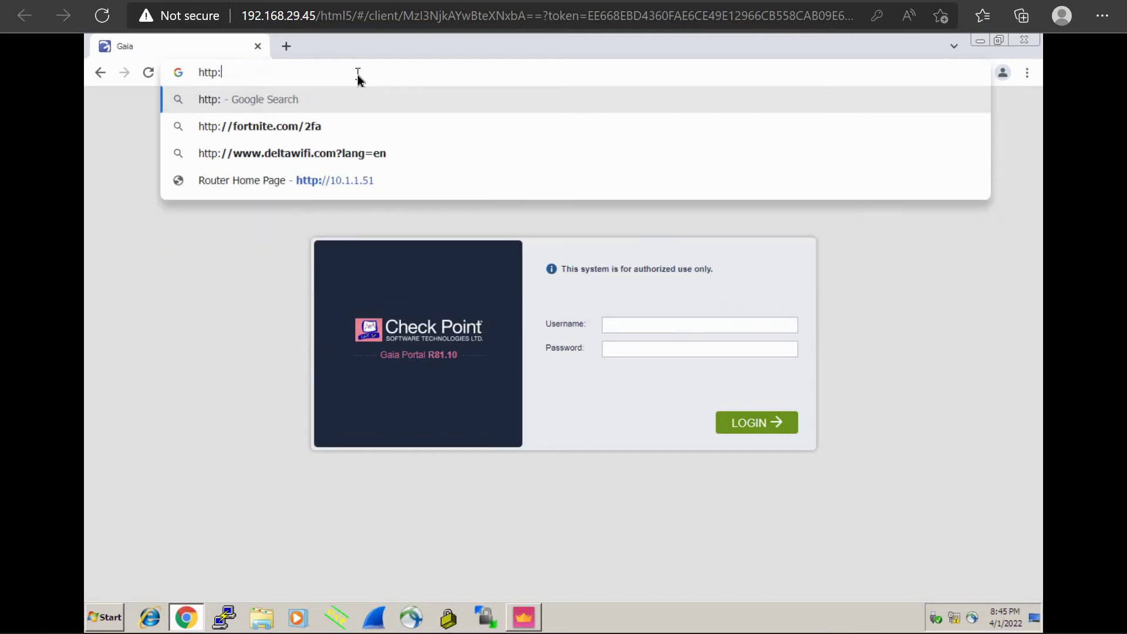
pyautogui.click(361, 183)
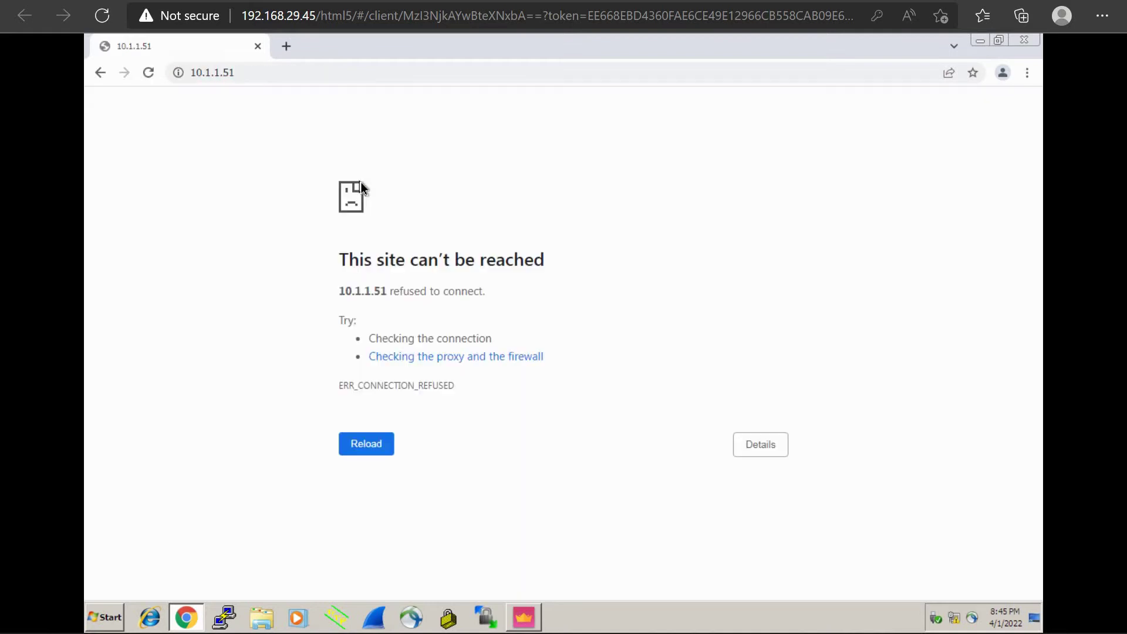
pyautogui.click(262, 72)
pyautogui.click(262, 73)
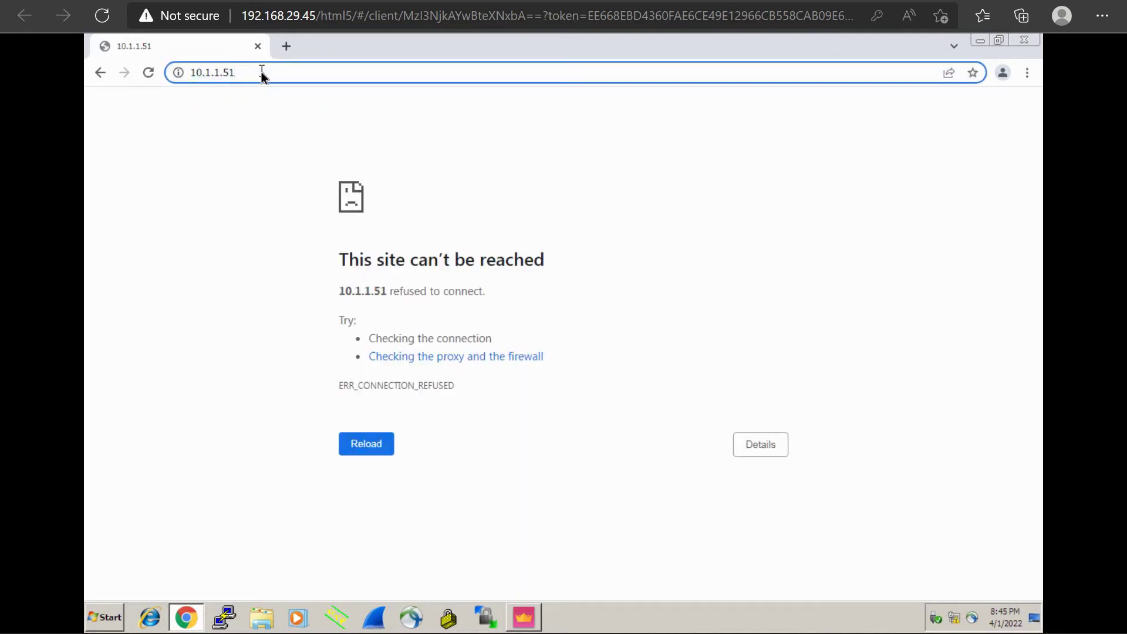
pyautogui.write(':800')
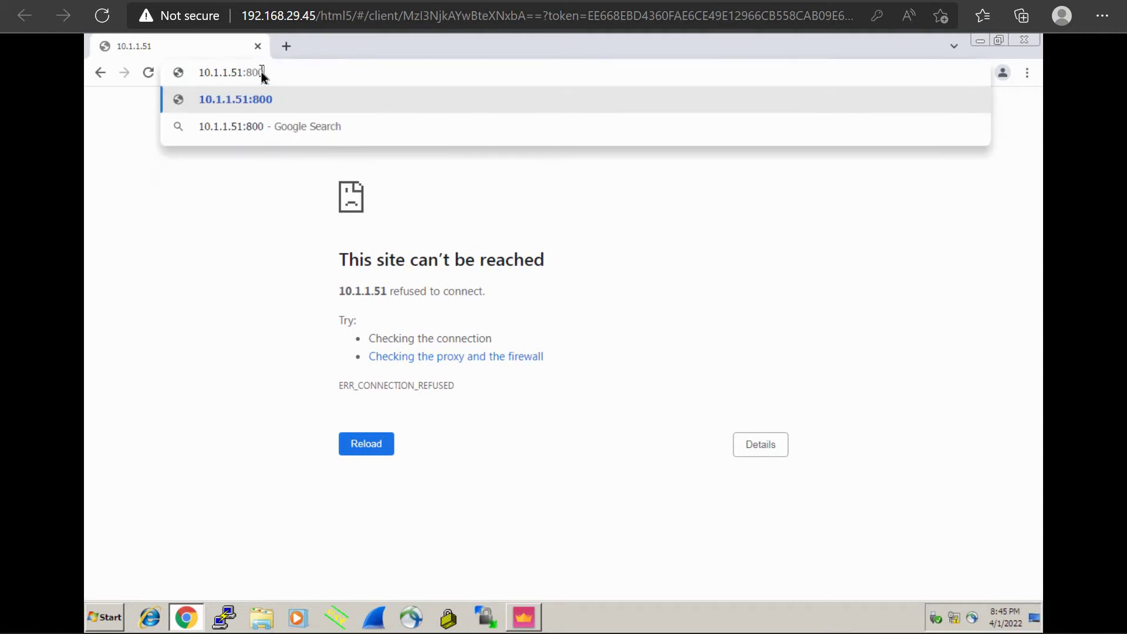
pyautogui.press('Return')
pyautogui.press('Return')
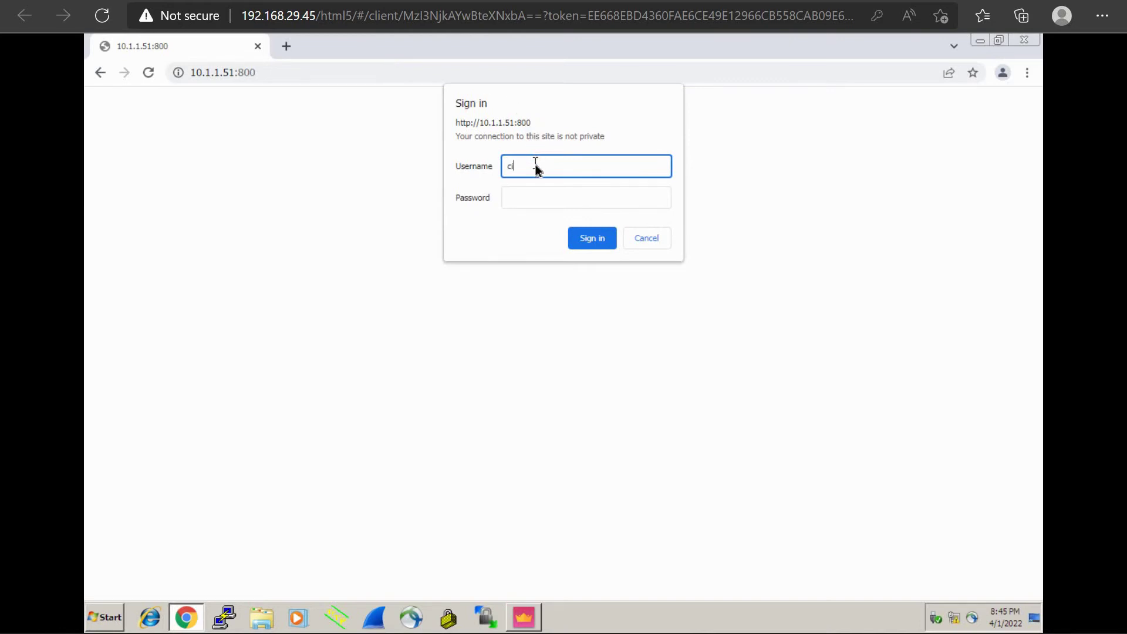
# Step: Sign in to the router page with the router's username and password
pyautogui.write('cisco')
pyautogui.press('Tab')
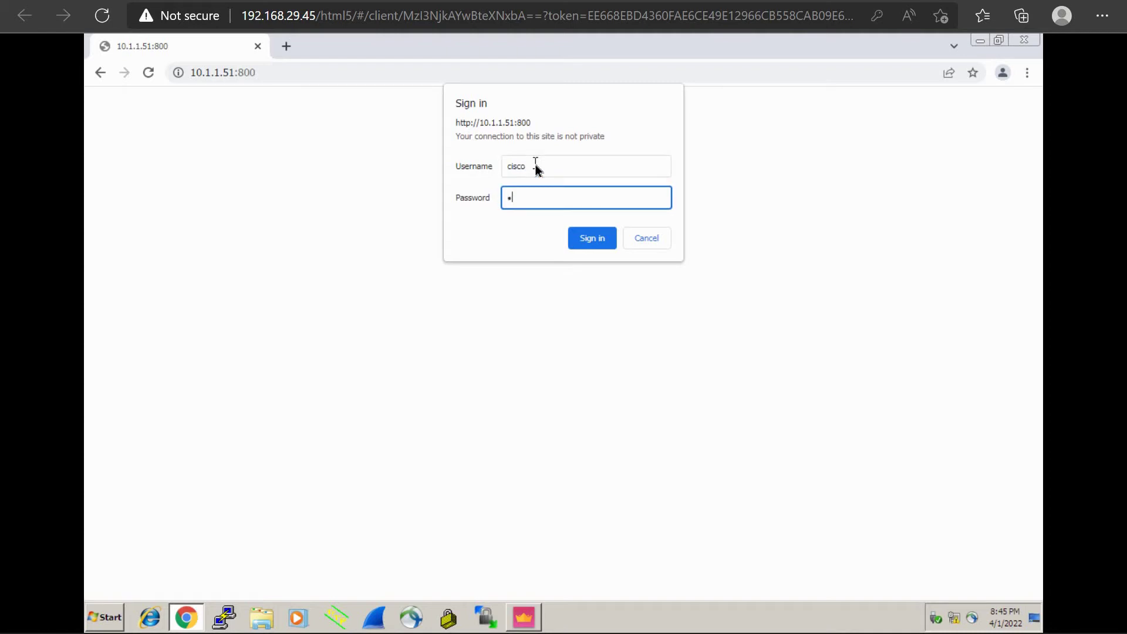
pyautogui.write('cisco')
pyautogui.press('Return')
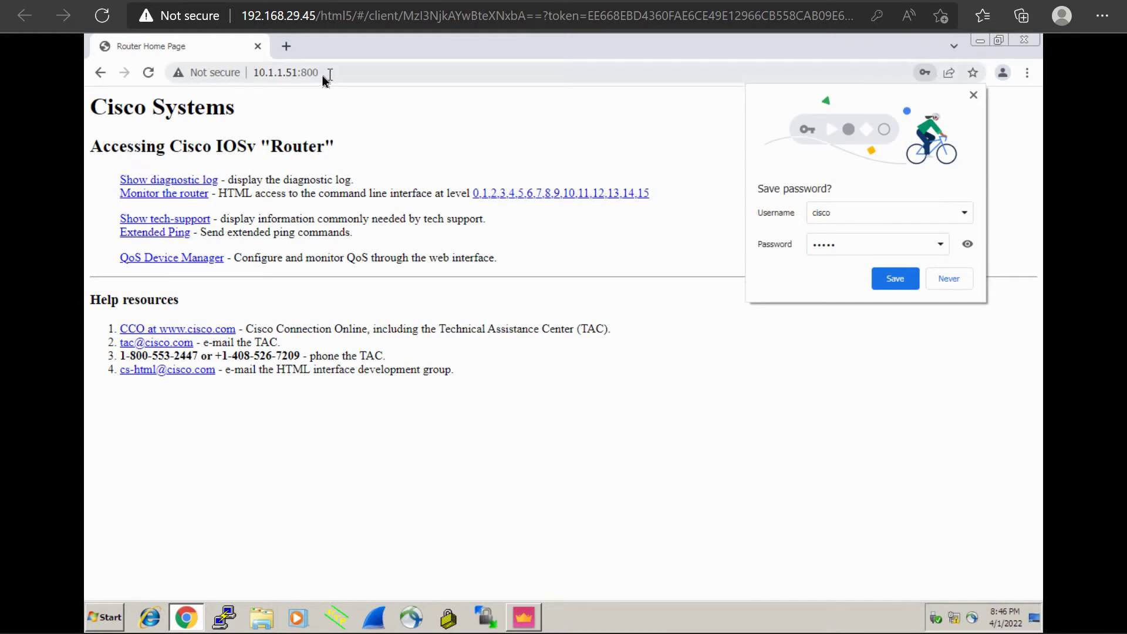
# Step: Change the address to 10.1.1.51:800 and load the Cisco router home page
pyautogui.moveTo(324, 74); pyautogui.dragTo(305, 74)
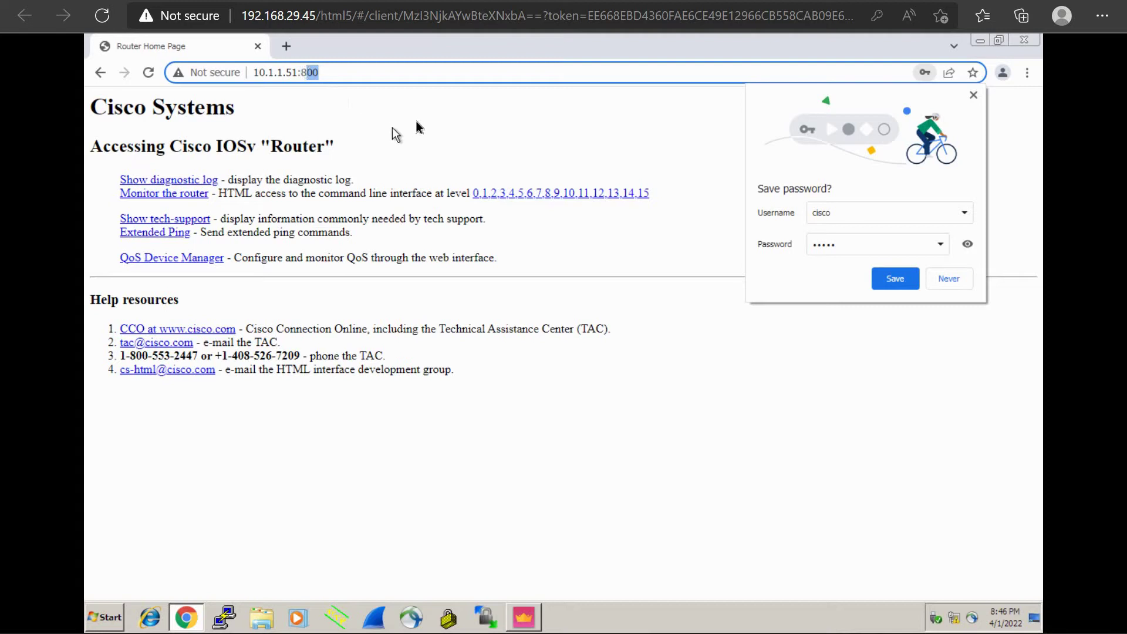
pyautogui.click(348, 70)
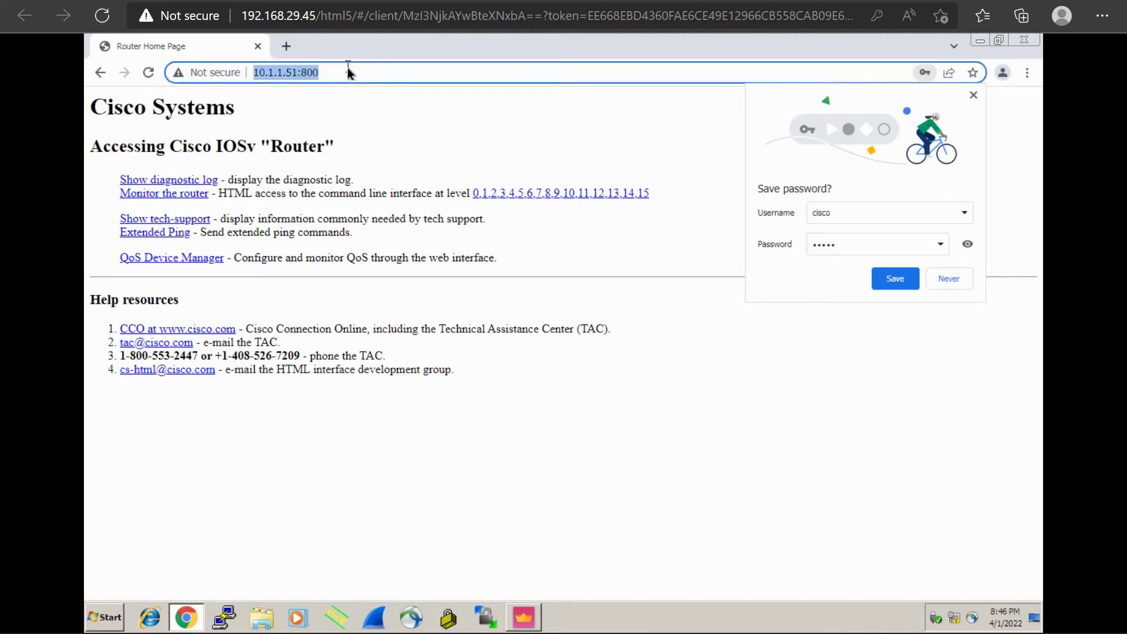
pyautogui.click(348, 70)
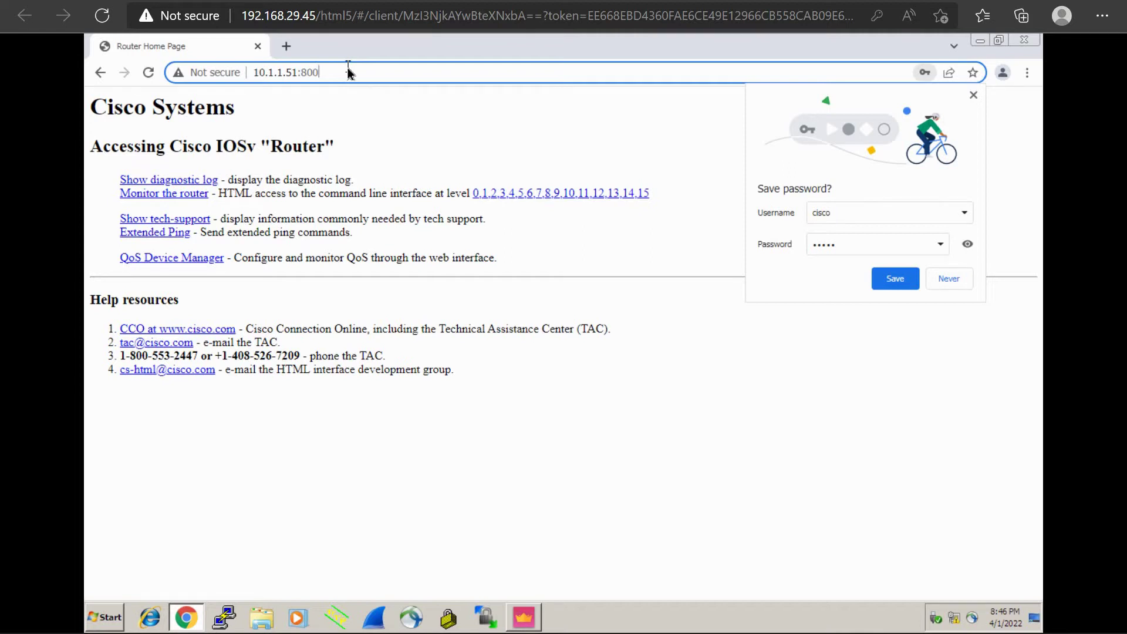
pyautogui.press('BackSpace')
pyautogui.press('BackSpace')
pyautogui.press('BackSpace')
pyautogui.press('BackSpace')
pyautogui.press('BackSpace')
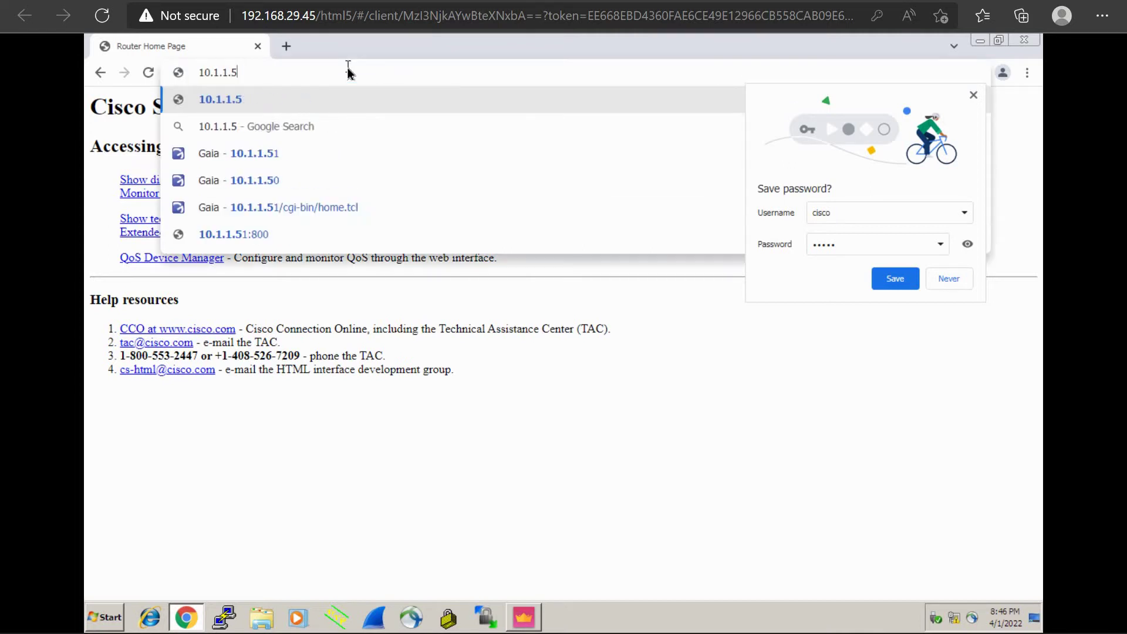
pyautogui.write('1')
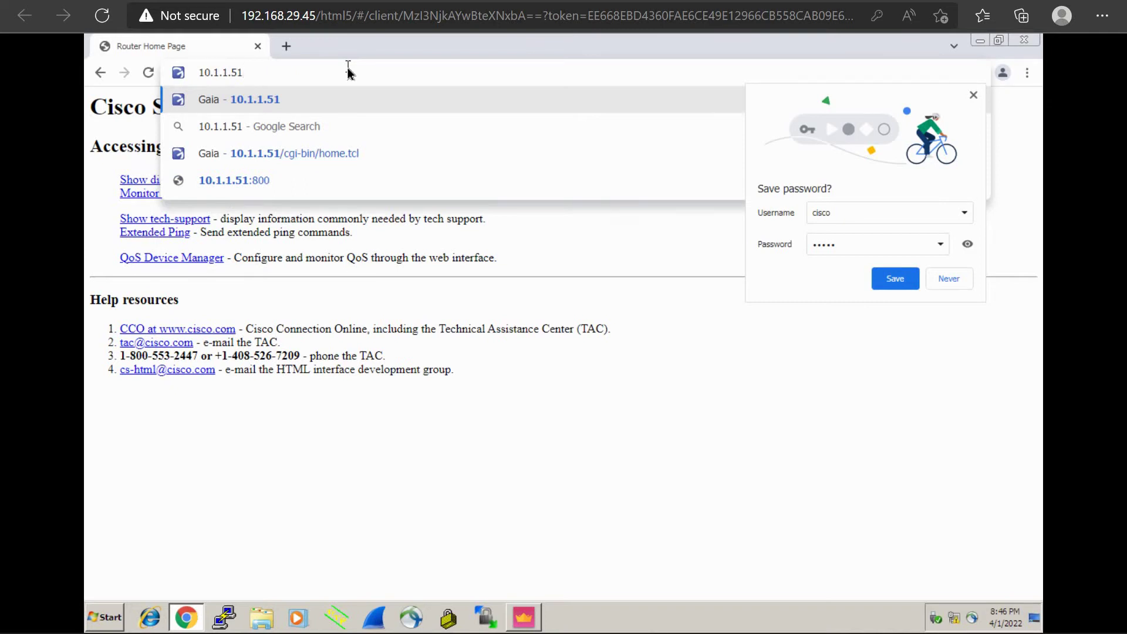
pyautogui.write(':')
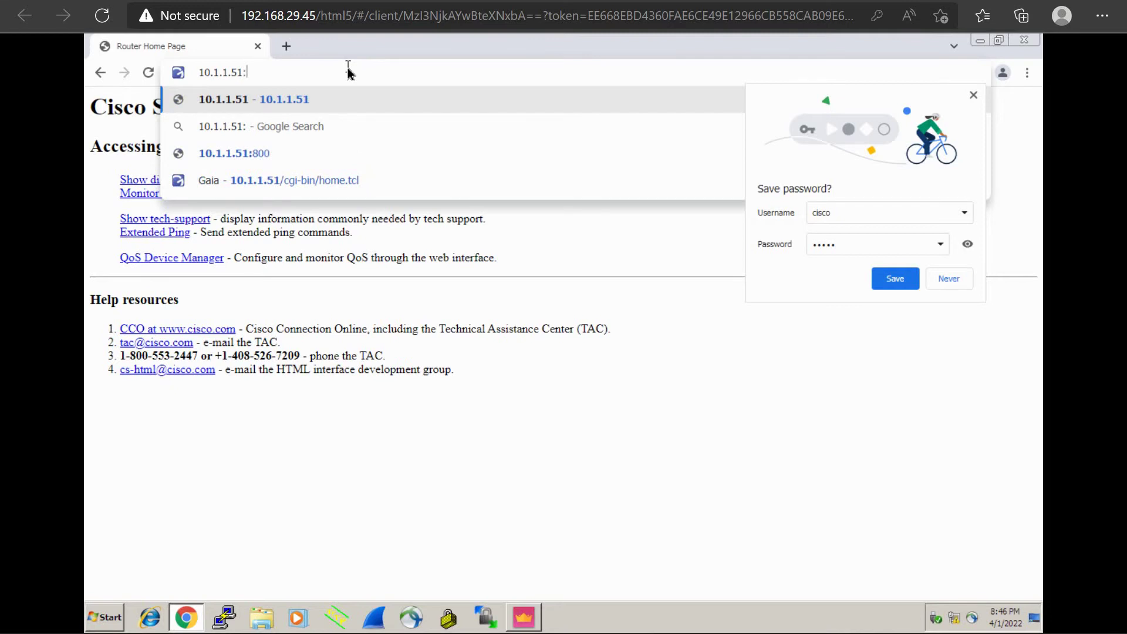
pyautogui.write('800')
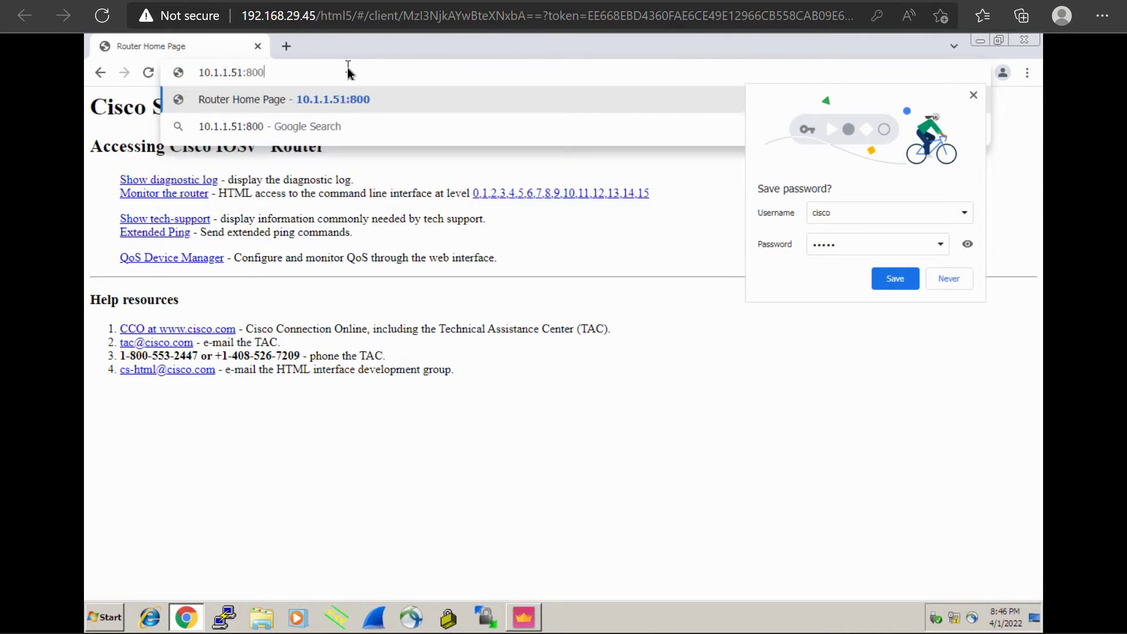
pyautogui.press('Return')
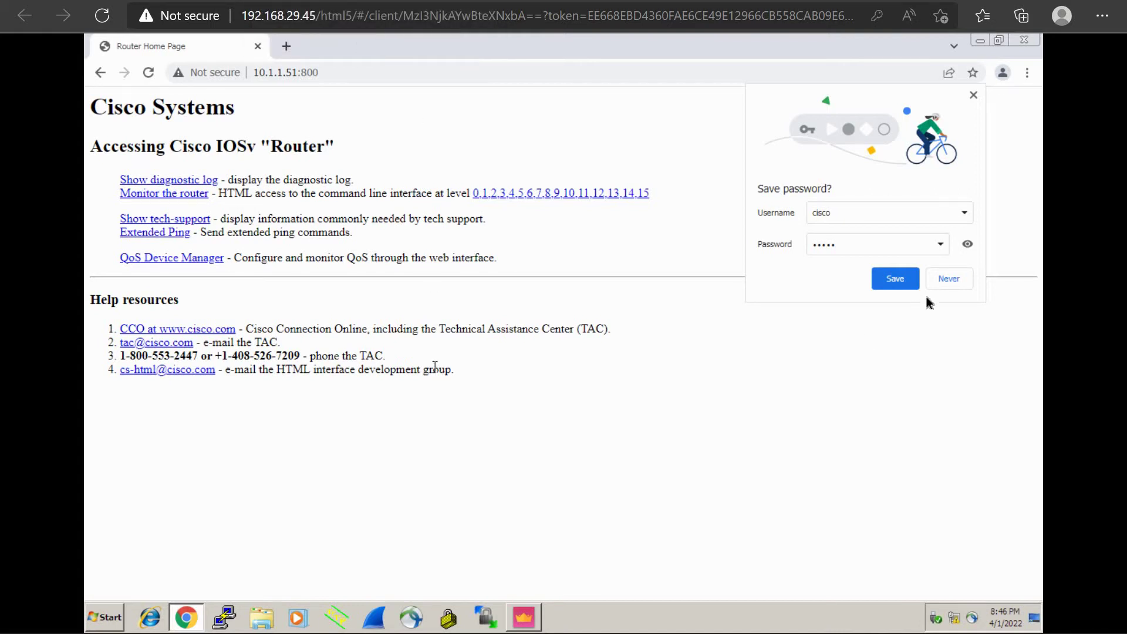
# Step: Decline saving the router password, glance at the gateway console, and return to Chrome
pyautogui.click(950, 279)
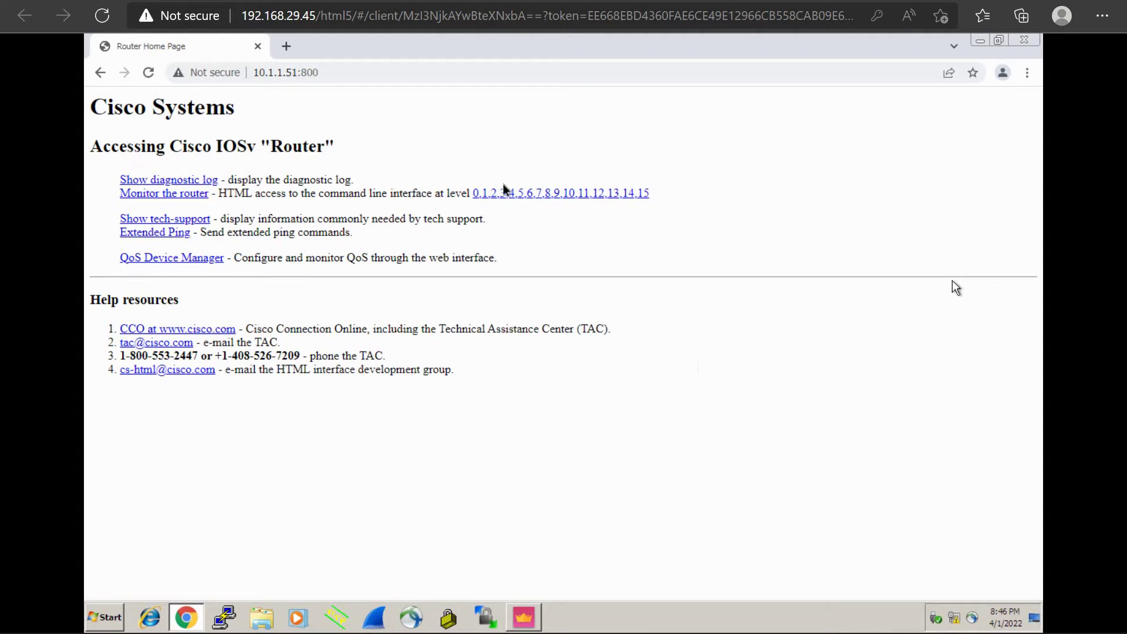
pyautogui.click(376, 2)
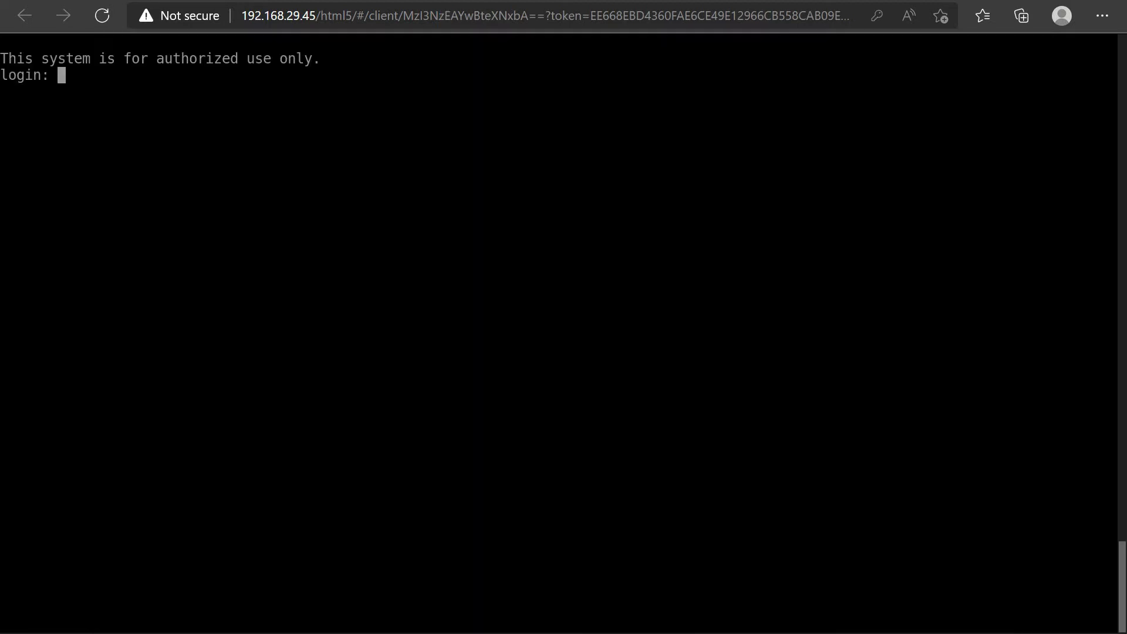
pyautogui.click(376, 1)
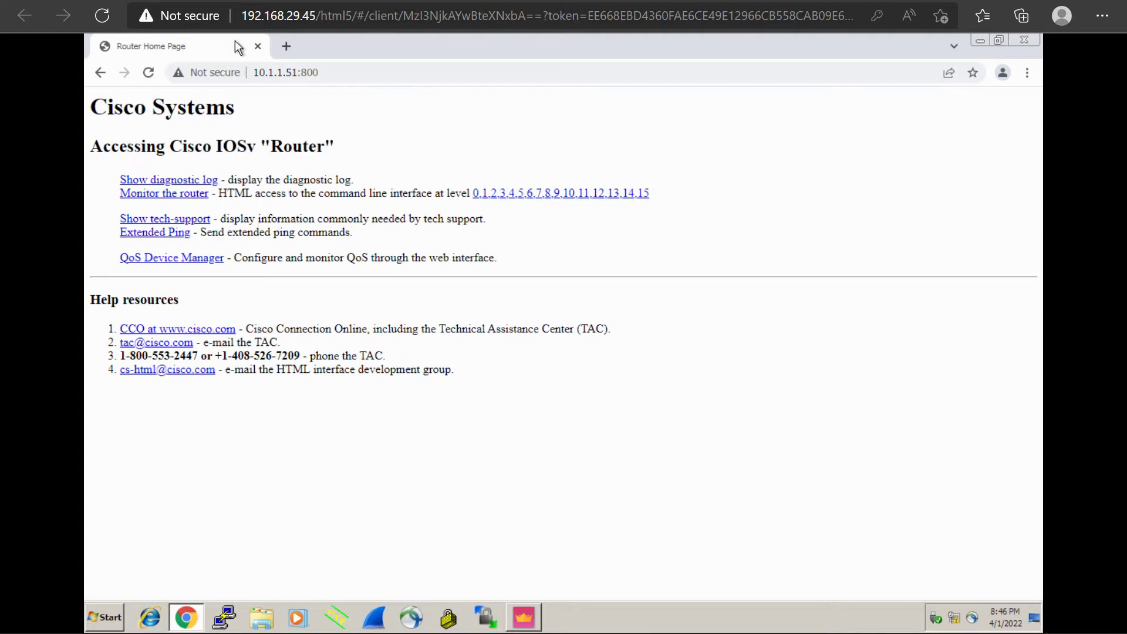
pyautogui.click(235, 1)
# Step: Replace TCP_800 with http in the PortForward rule's Original Services
pyautogui.click(532, 615)
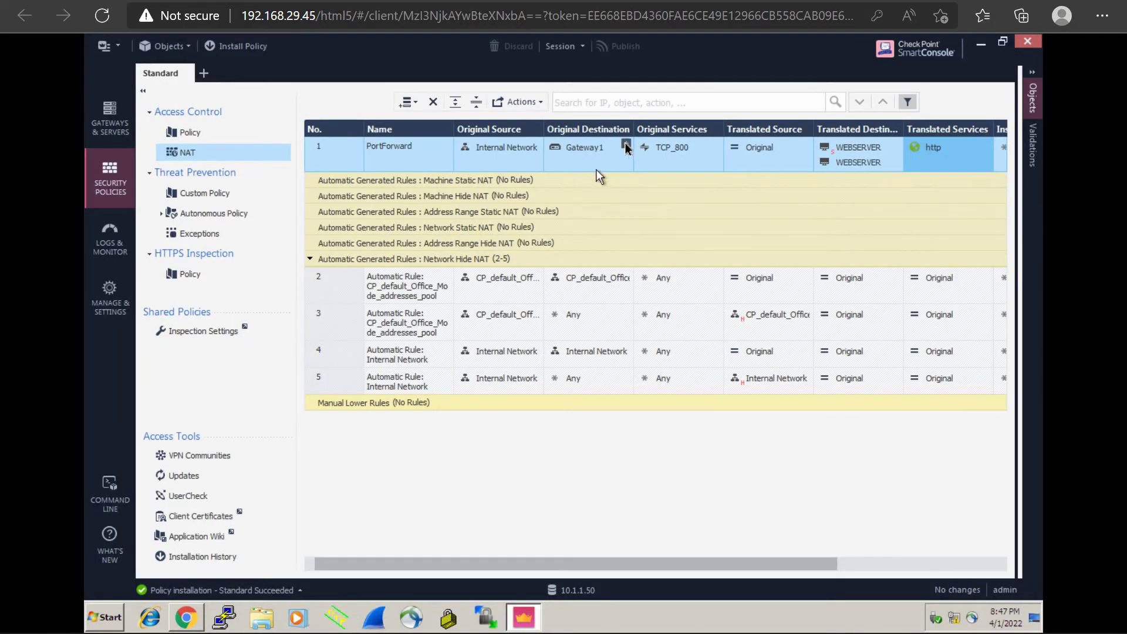
pyautogui.click(712, 148)
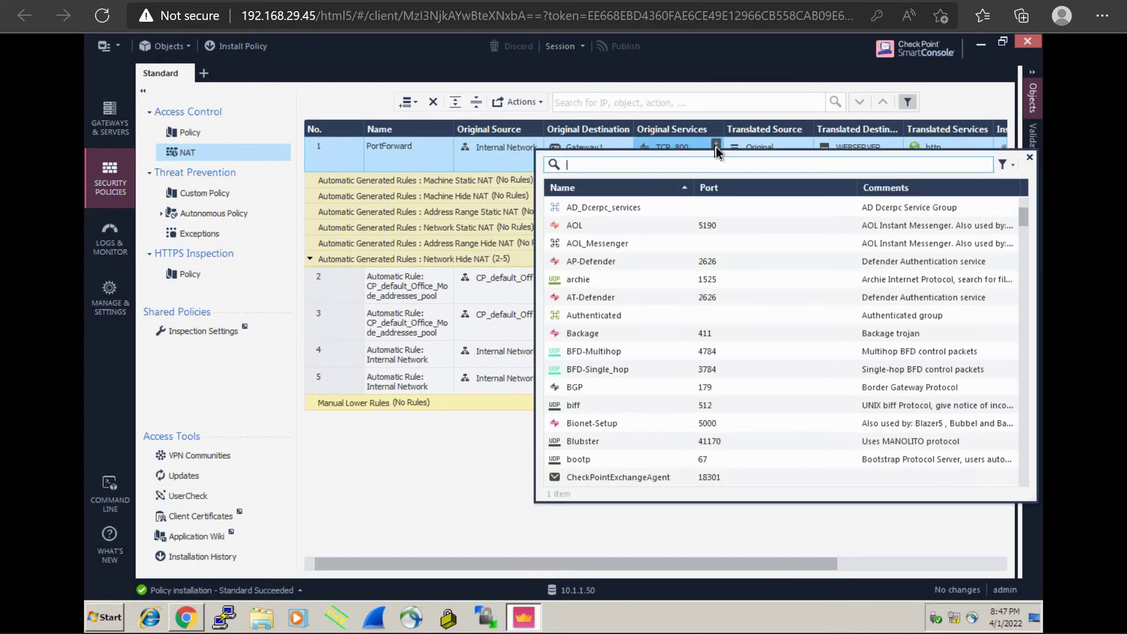
pyautogui.write('80')
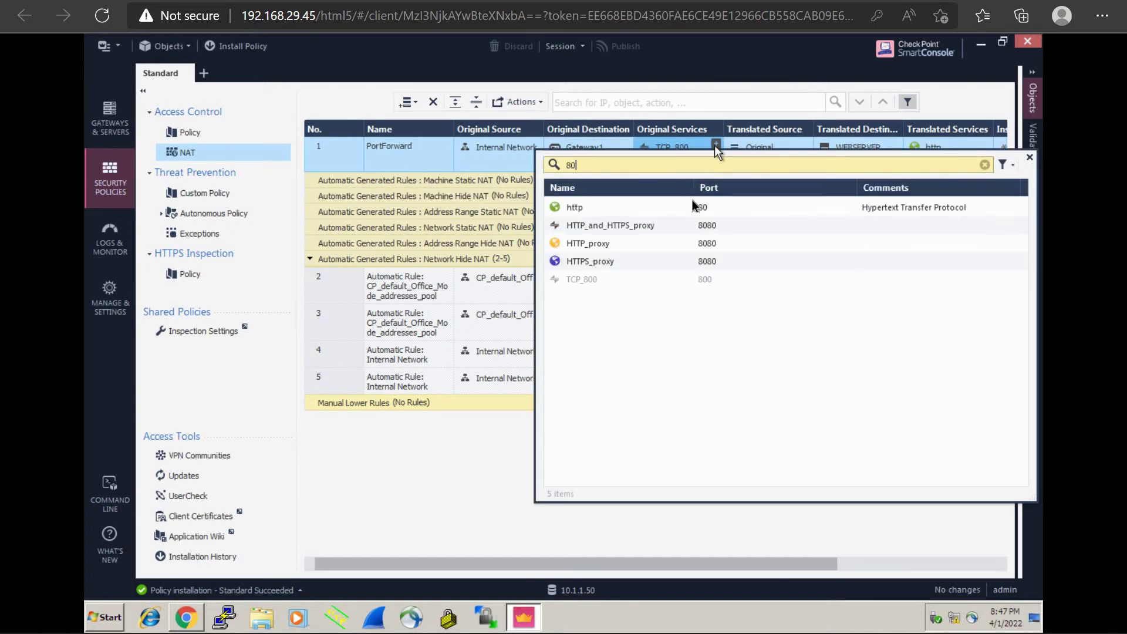
pyautogui.click(690, 204)
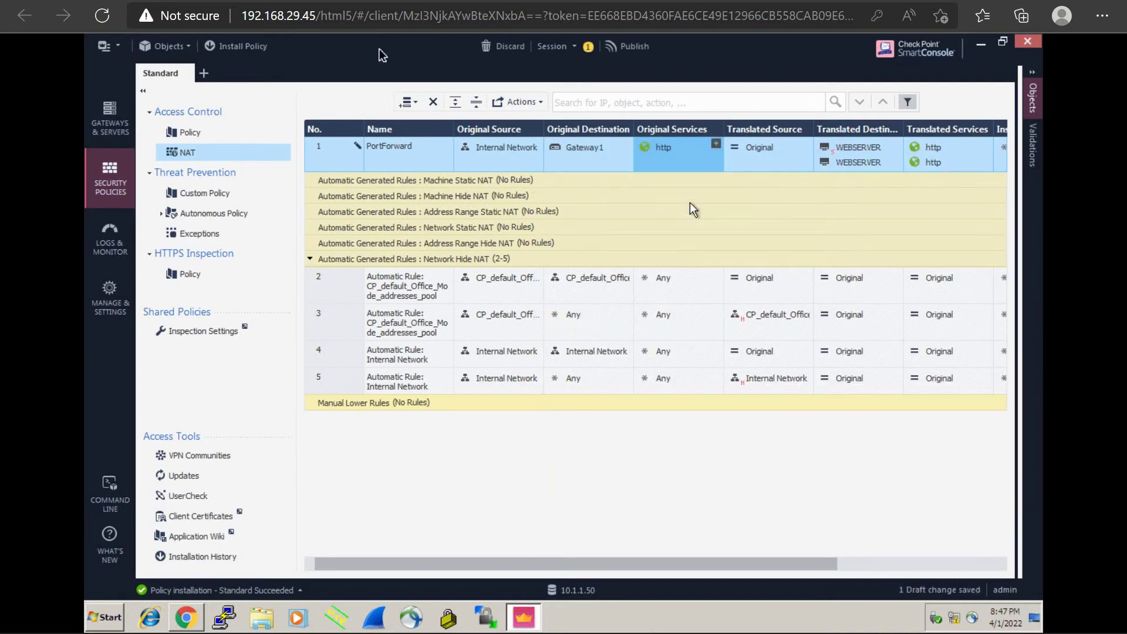
# Step: Publish the change and bring up policy installation for Gateway1
pyautogui.click(236, 47)
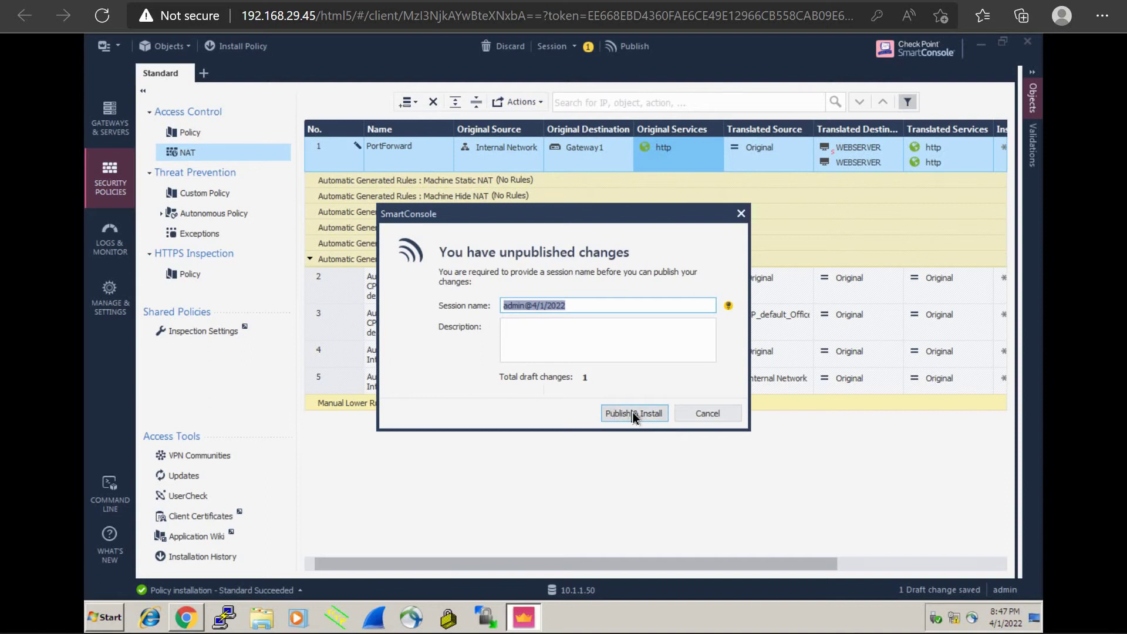
pyautogui.click(632, 412)
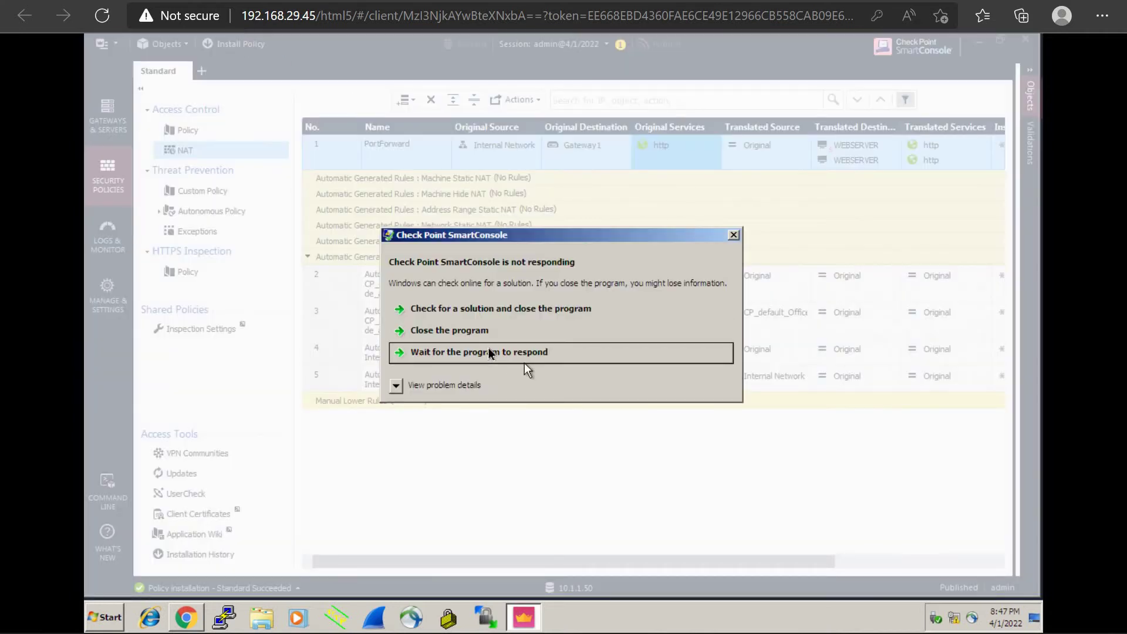
pyautogui.click(487, 350)
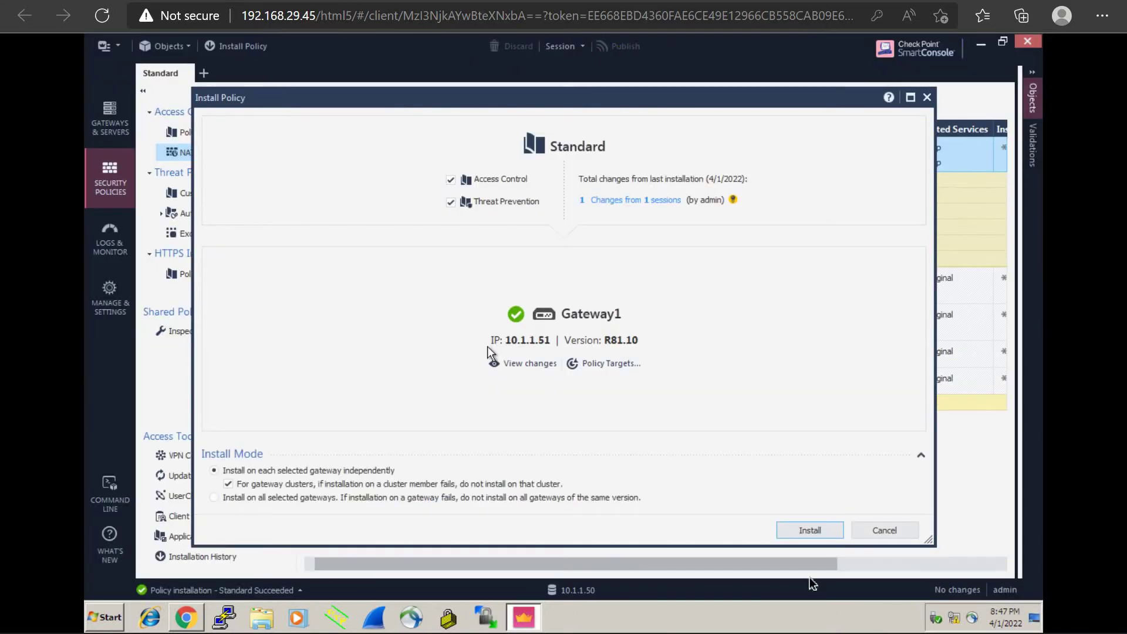
# Step: Install the Standard policy on Gateway1 and dismiss the Recent Tasks list
pyautogui.click(805, 532)
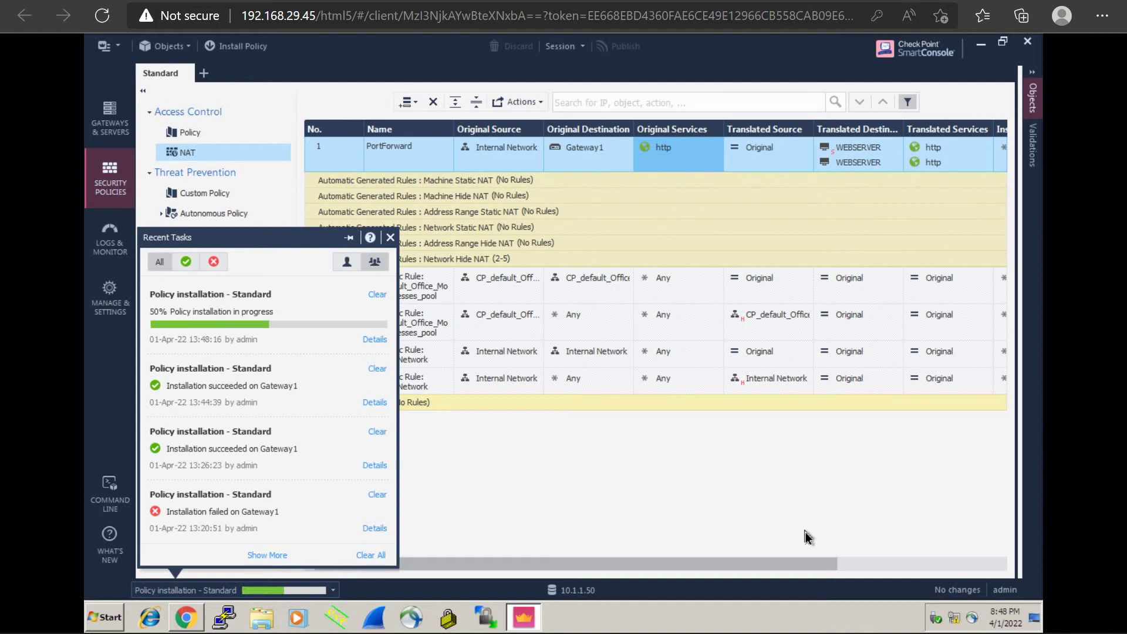
pyautogui.click(805, 536)
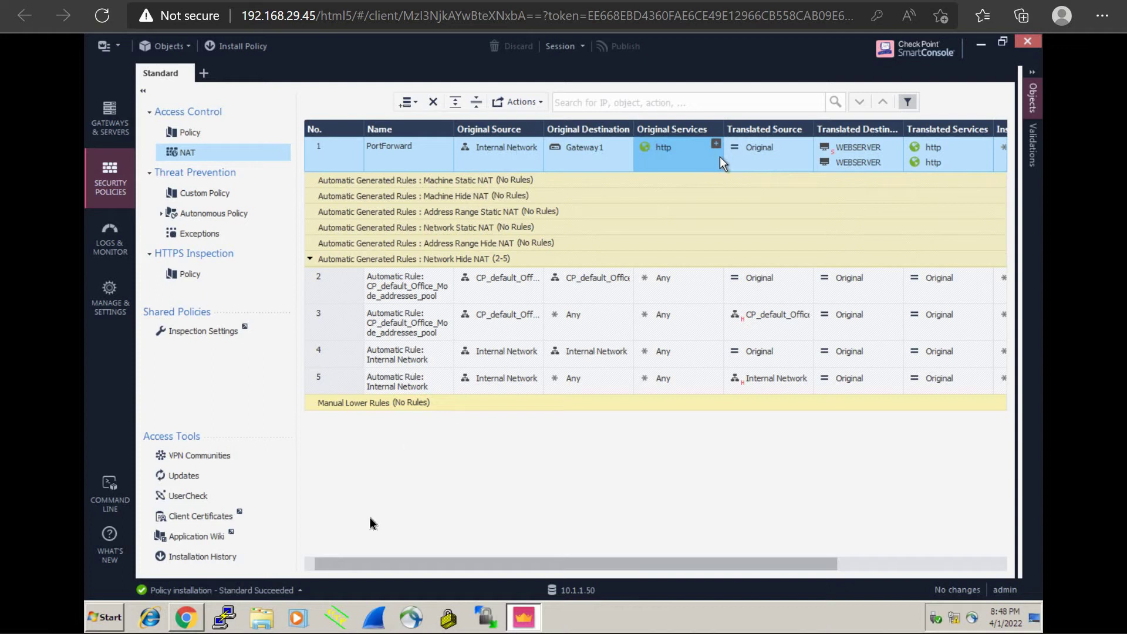
pyautogui.click(298, 589)
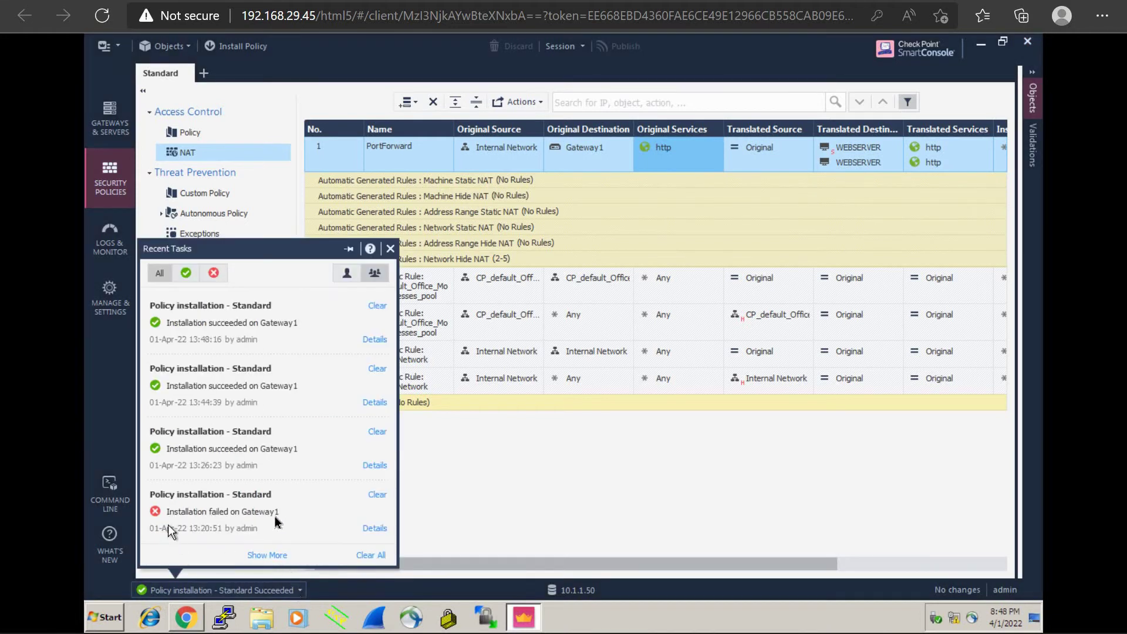
pyautogui.click(379, 533)
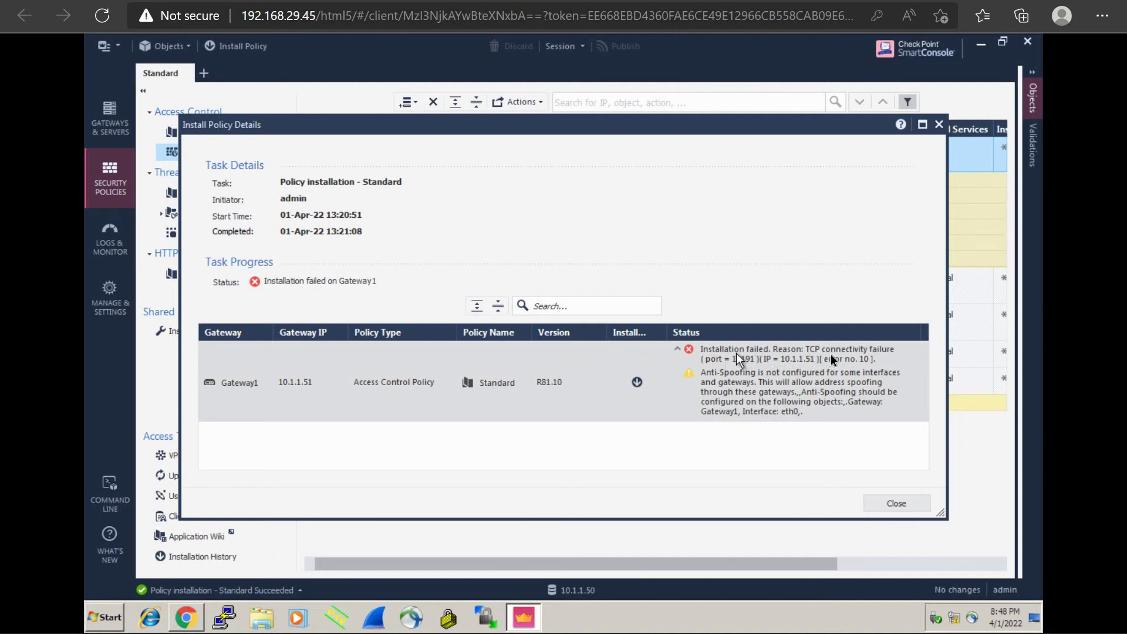
pyautogui.click(894, 504)
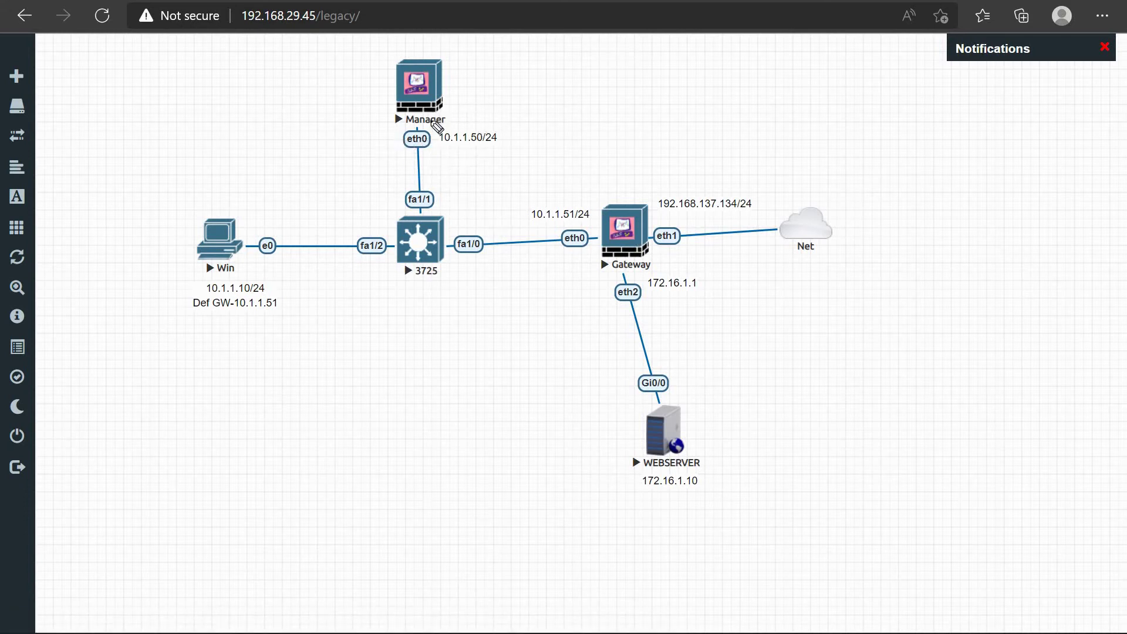
# Step: Sketch arrows between Manager and Gateway and handwrite 10.1.1.51 beside Manager
pyautogui.moveTo(454, 94)
pyautogui.mouseDown()
pyautogui.moveTo(483, 200)
pyautogui.moveTo(557, 196)
pyautogui.mouseUp()
pyautogui.click(545, 186)
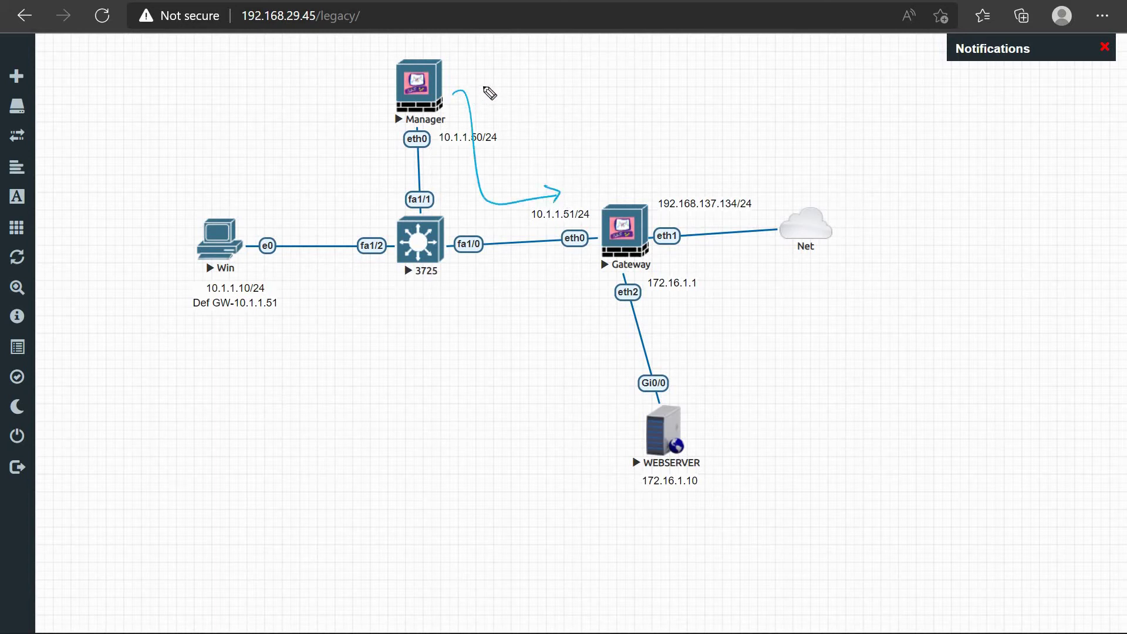
pyautogui.moveTo(491, 86)
pyautogui.mouseDown()
pyautogui.moveTo(497, 97)
pyautogui.moveTo(509, 85)
pyautogui.moveTo(562, 91)
pyautogui.moveTo(584, 71)
pyautogui.moveTo(576, 89)
pyautogui.moveTo(600, 84)
pyautogui.mouseUp()
pyautogui.click(525, 88)
pyautogui.click(548, 86)
pyautogui.click(573, 83)
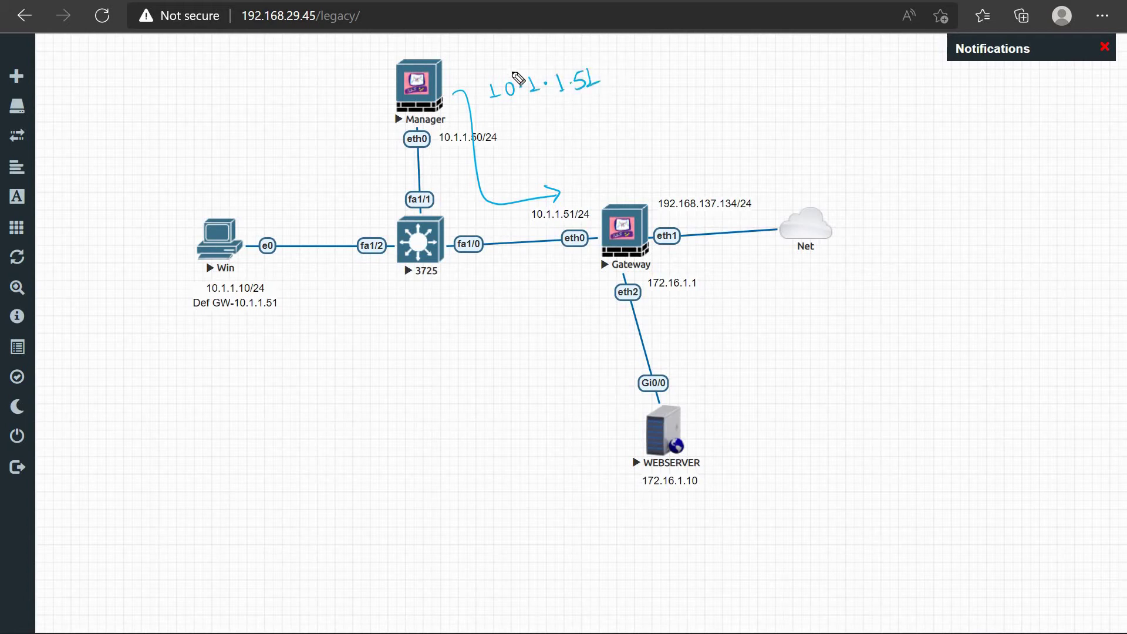
pyautogui.moveTo(470, 94)
pyautogui.mouseDown()
pyautogui.moveTo(610, 61)
pyautogui.moveTo(506, 113)
pyautogui.mouseUp()
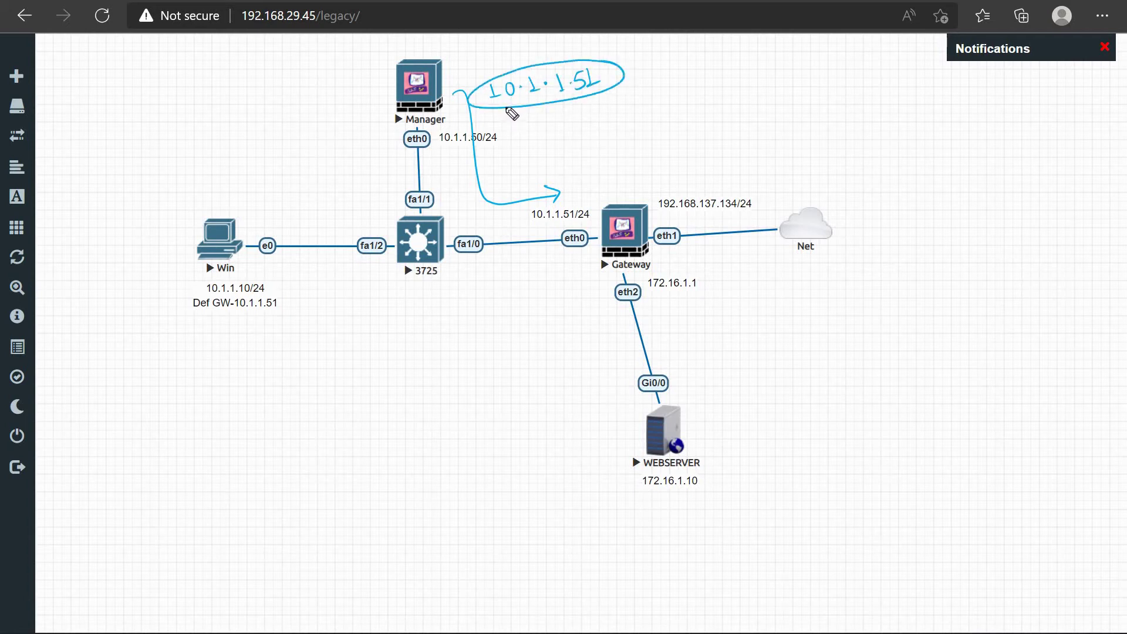
pyautogui.moveTo(552, 164)
pyautogui.mouseDown()
pyautogui.moveTo(623, 178)
pyautogui.moveTo(626, 194)
pyautogui.moveTo(635, 180)
pyautogui.mouseUp()
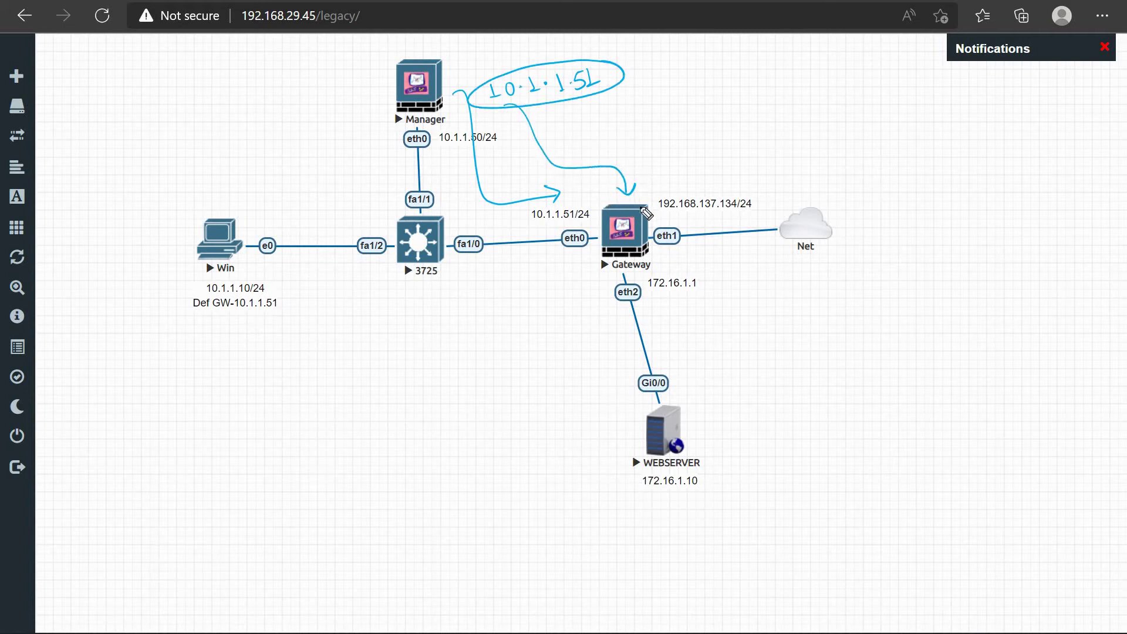
pyautogui.moveTo(654, 195)
pyautogui.mouseDown()
pyautogui.moveTo(628, 151)
pyautogui.moveTo(512, 181)
pyautogui.moveTo(368, 105)
pyautogui.moveTo(378, 128)
pyautogui.mouseUp()
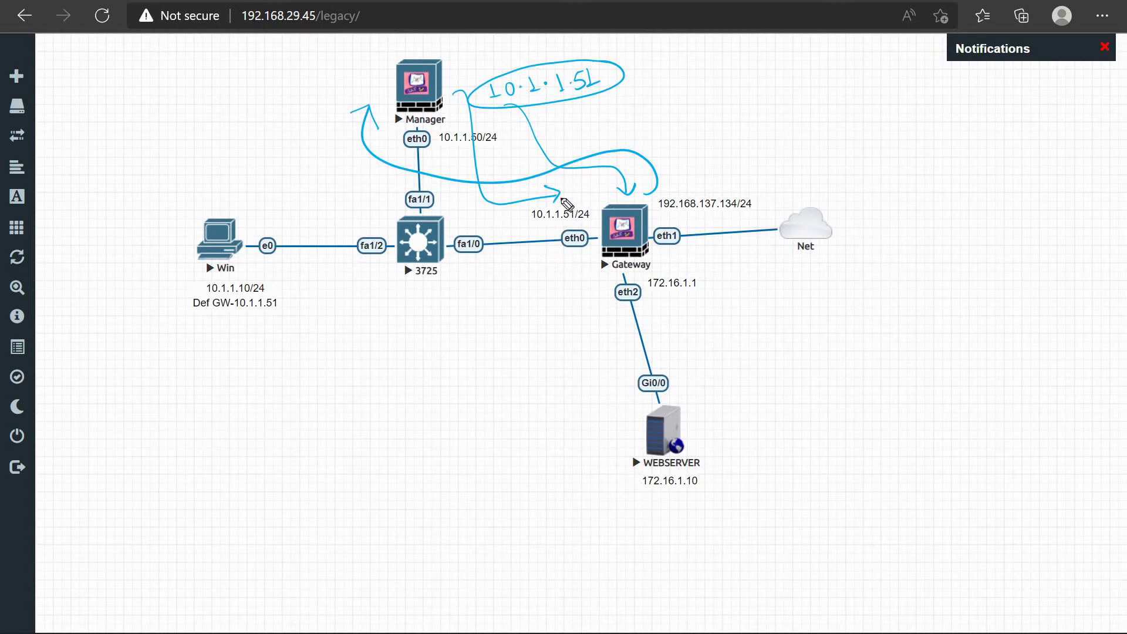
# Step: Circle the 10.1.1.51/24 label and trace traffic from Win through the gateway to WEBSERVER
pyautogui.moveTo(543, 212)
pyautogui.mouseDown()
pyautogui.moveTo(581, 224)
pyautogui.moveTo(545, 201)
pyautogui.mouseUp()
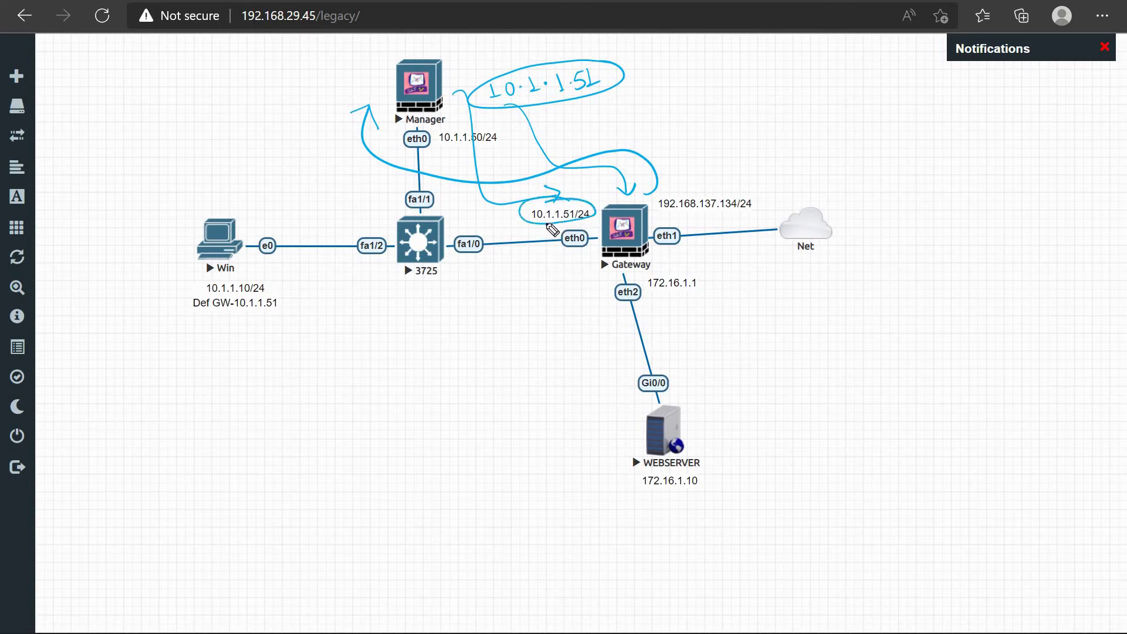
pyautogui.moveTo(503, 298); pyautogui.dragTo(505, 285)
pyautogui.moveTo(523, 243); pyautogui.dragTo(548, 251)
pyautogui.moveTo(557, 225)
pyautogui.mouseDown()
pyautogui.moveTo(555, 311)
pyautogui.moveTo(641, 440)
pyautogui.moveTo(621, 429)
pyautogui.mouseUp()
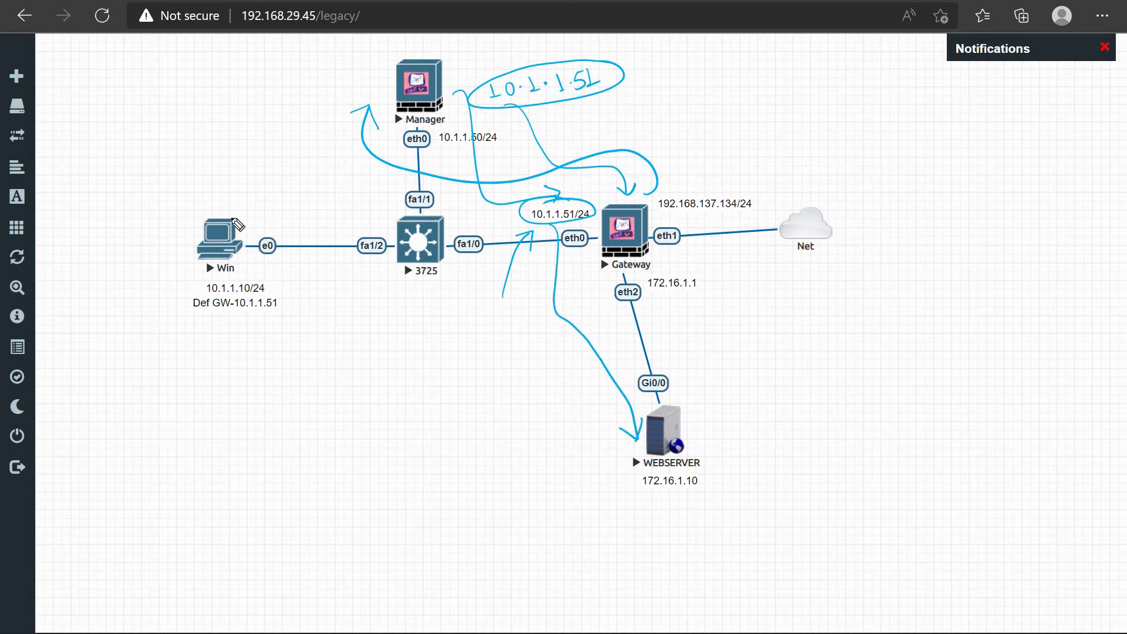
pyautogui.moveTo(208, 200)
pyautogui.mouseDown()
pyautogui.moveTo(262, 244)
pyautogui.moveTo(235, 210)
pyautogui.mouseUp()
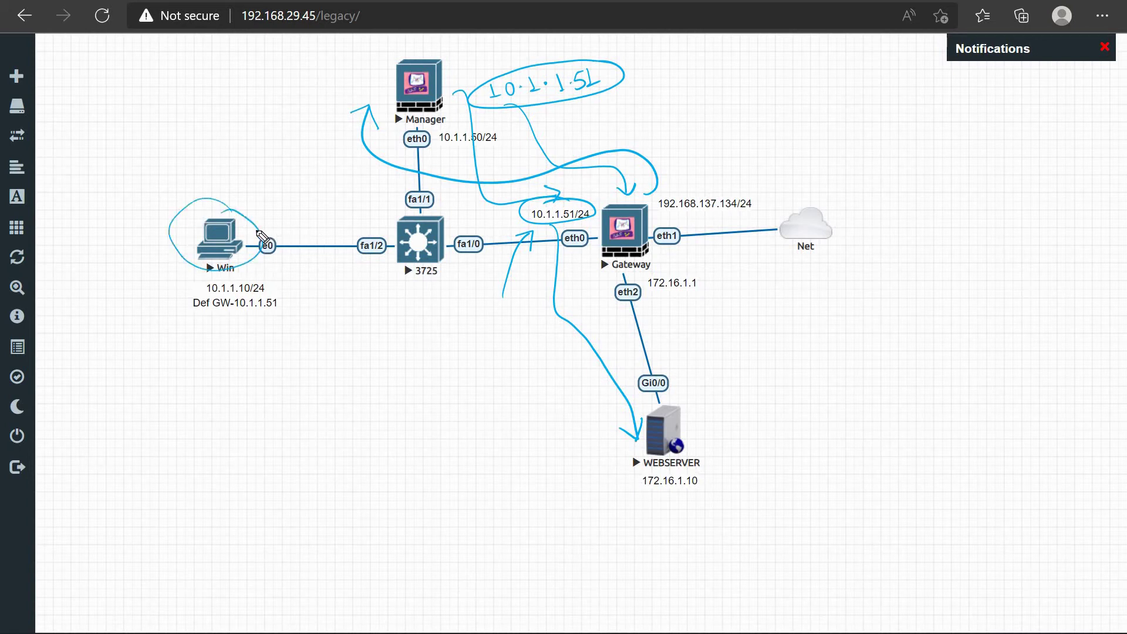
pyautogui.moveTo(361, 204)
pyautogui.mouseDown()
pyautogui.moveTo(526, 206)
pyautogui.moveTo(608, 311)
pyautogui.moveTo(618, 362)
pyautogui.mouseUp()
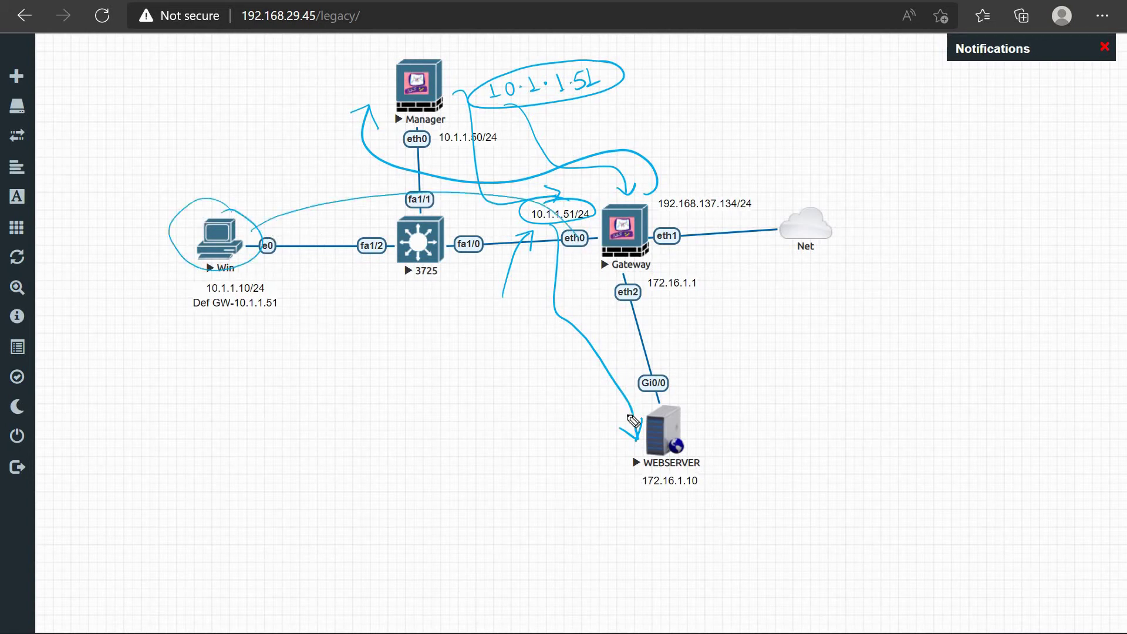
pyautogui.moveTo(628, 432); pyautogui.dragTo(637, 439)
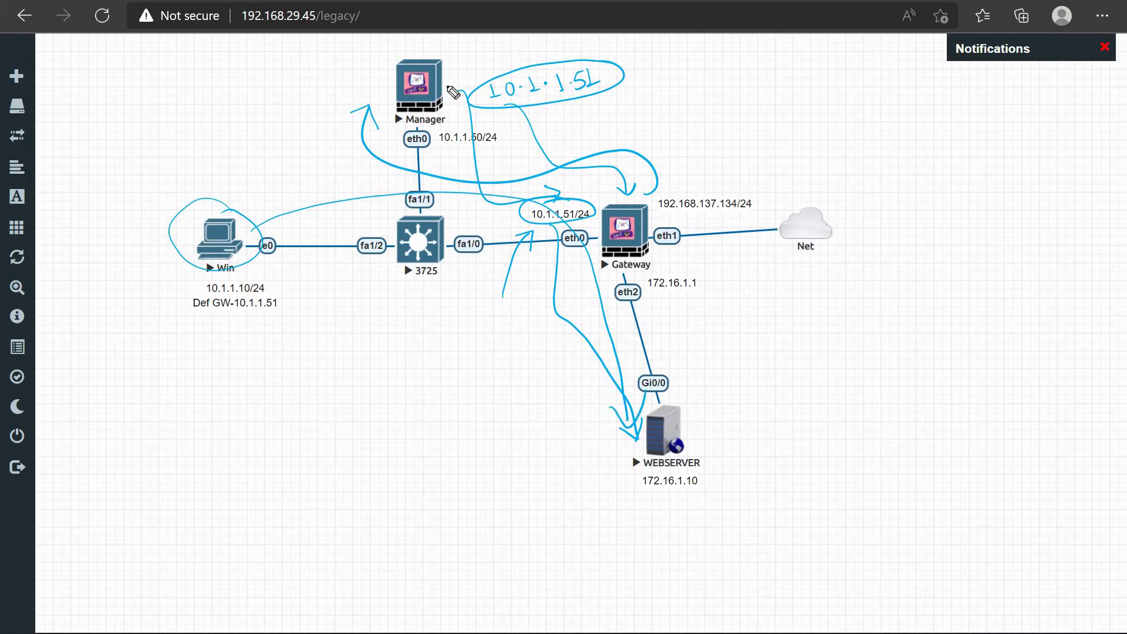
# Step: Circle Manager and Gateway, write SIC above them, then erase all the drawings
pyautogui.moveTo(479, 100)
pyautogui.mouseDown()
pyautogui.moveTo(458, 88)
pyautogui.moveTo(487, 121)
pyautogui.mouseUp()
pyautogui.moveTo(598, 319); pyautogui.dragTo(636, 437)
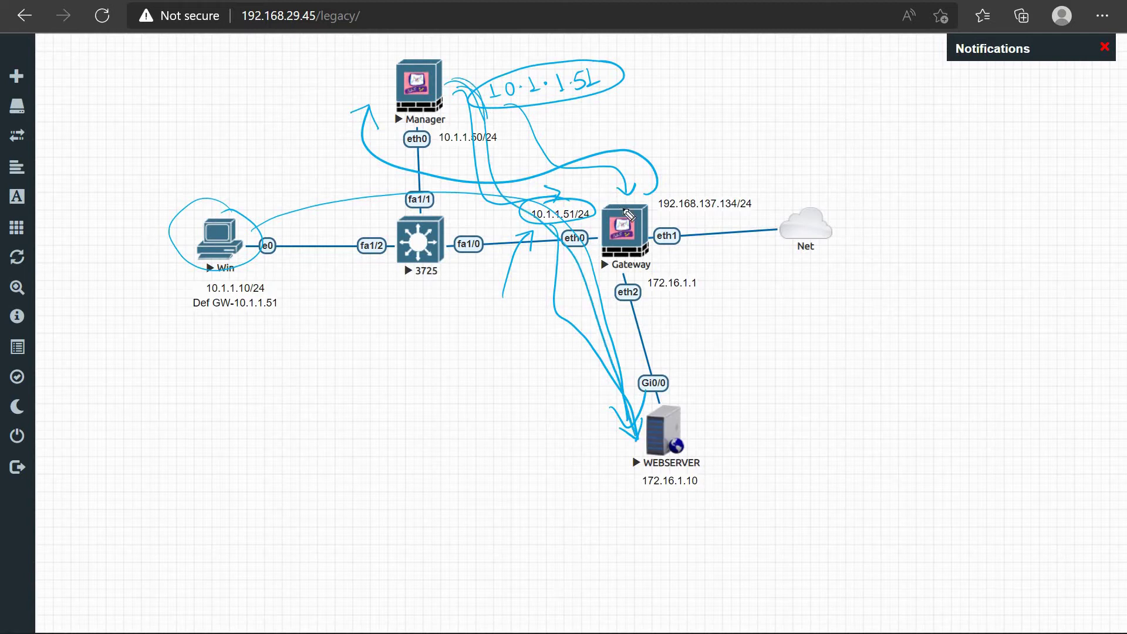
pyautogui.moveTo(622, 206); pyautogui.dragTo(537, 172)
pyautogui.moveTo(252, 276)
pyautogui.mouseDown()
pyautogui.moveTo(389, 243)
pyautogui.moveTo(577, 322)
pyautogui.moveTo(599, 373)
pyautogui.mouseUp()
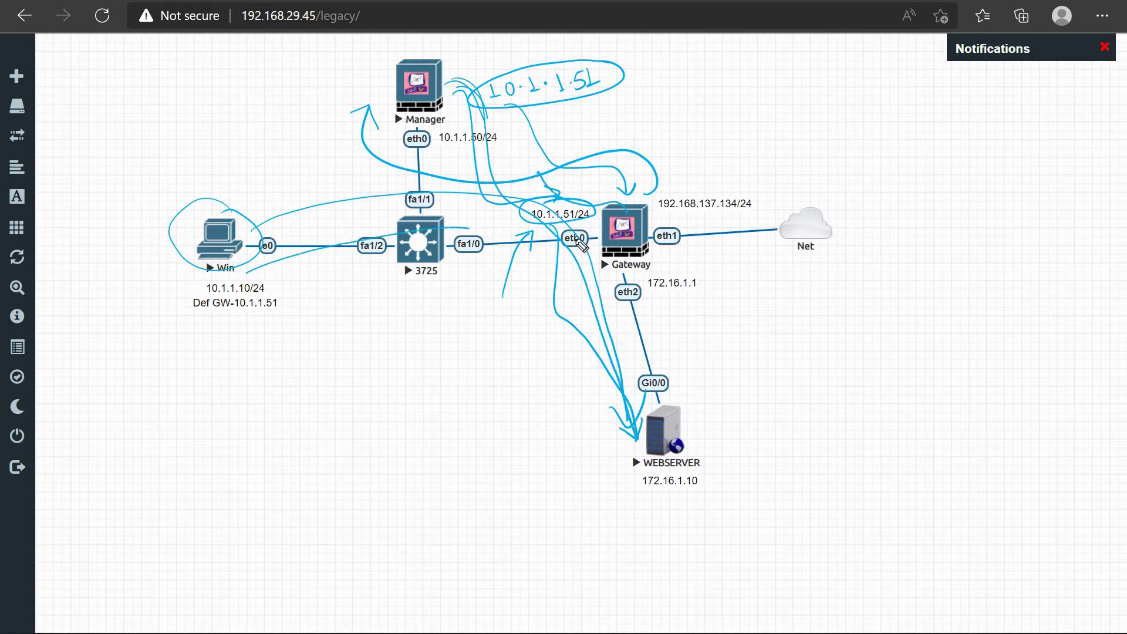
pyautogui.moveTo(444, 90)
pyautogui.mouseDown()
pyautogui.moveTo(509, 209)
pyautogui.moveTo(592, 210)
pyautogui.mouseUp()
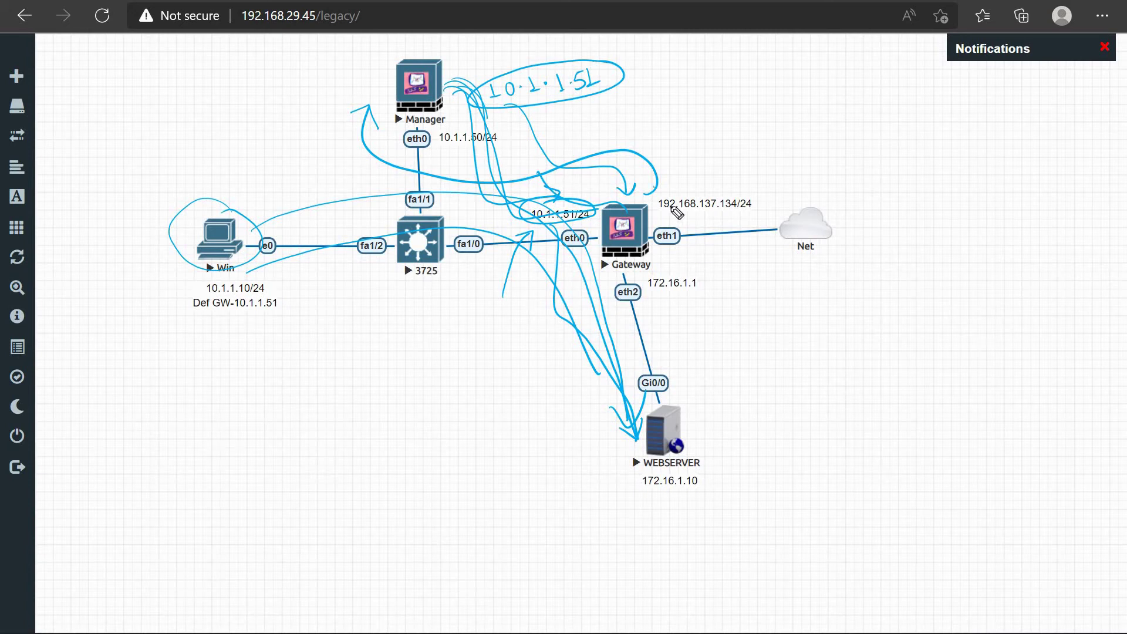
pyautogui.moveTo(656, 194)
pyautogui.mouseDown()
pyautogui.moveTo(614, 296)
pyautogui.moveTo(627, 199)
pyautogui.mouseUp()
pyautogui.moveTo(454, 79); pyautogui.dragTo(377, 112)
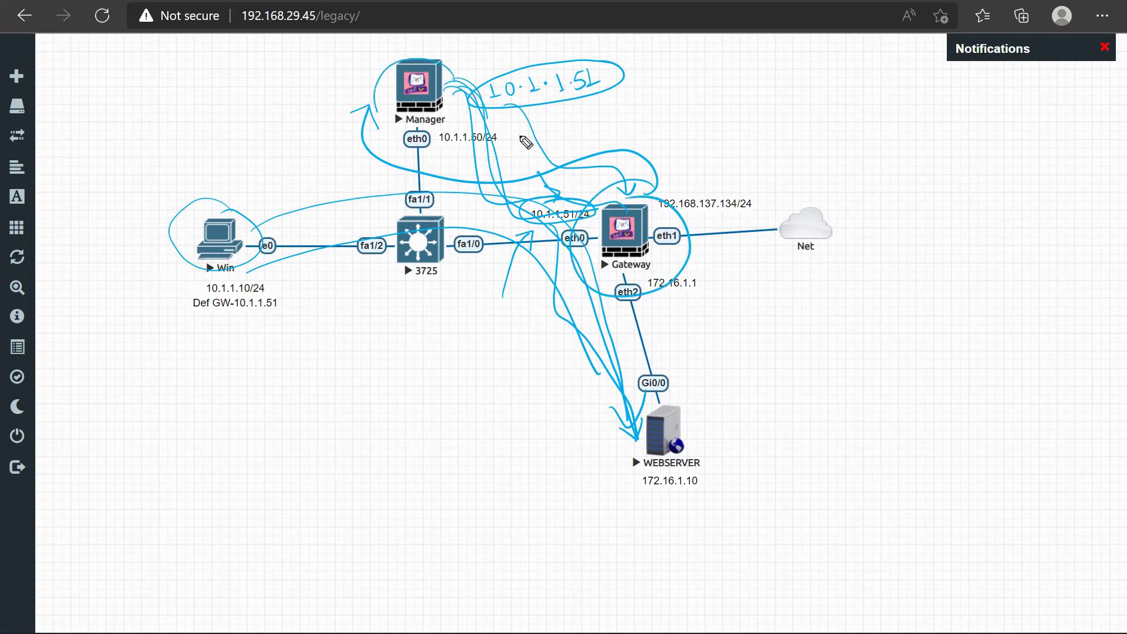
pyautogui.moveTo(527, 154); pyautogui.dragTo(473, 216)
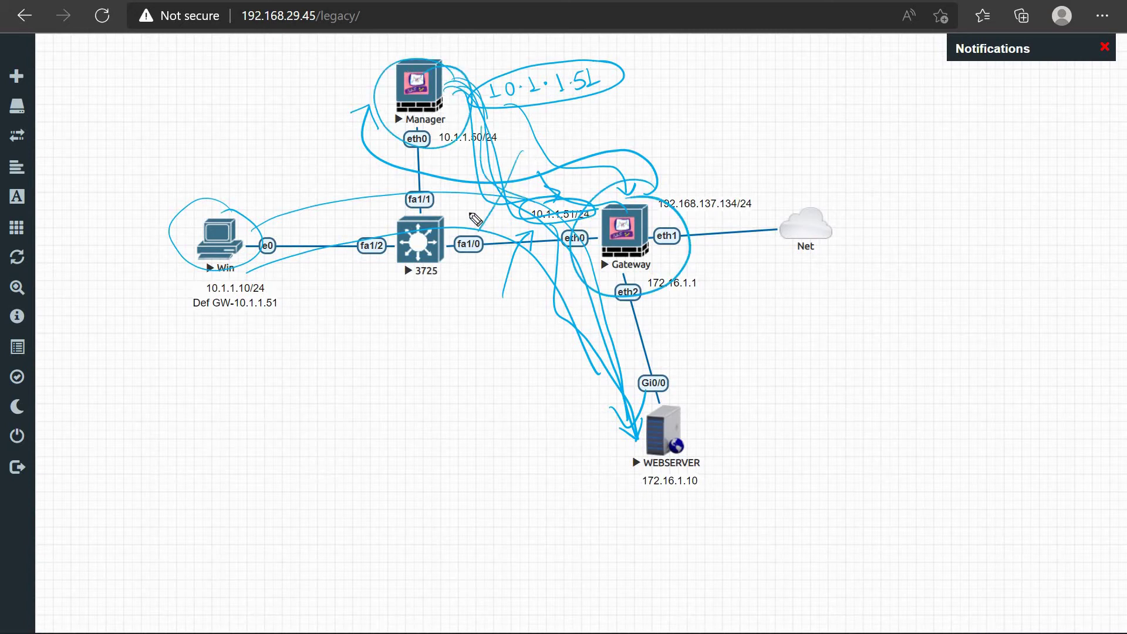
pyautogui.moveTo(619, 135); pyautogui.dragTo(662, 117)
pyautogui.moveTo(728, 87)
pyautogui.mouseDown()
pyautogui.moveTo(711, 116)
pyautogui.moveTo(770, 110)
pyautogui.mouseUp()
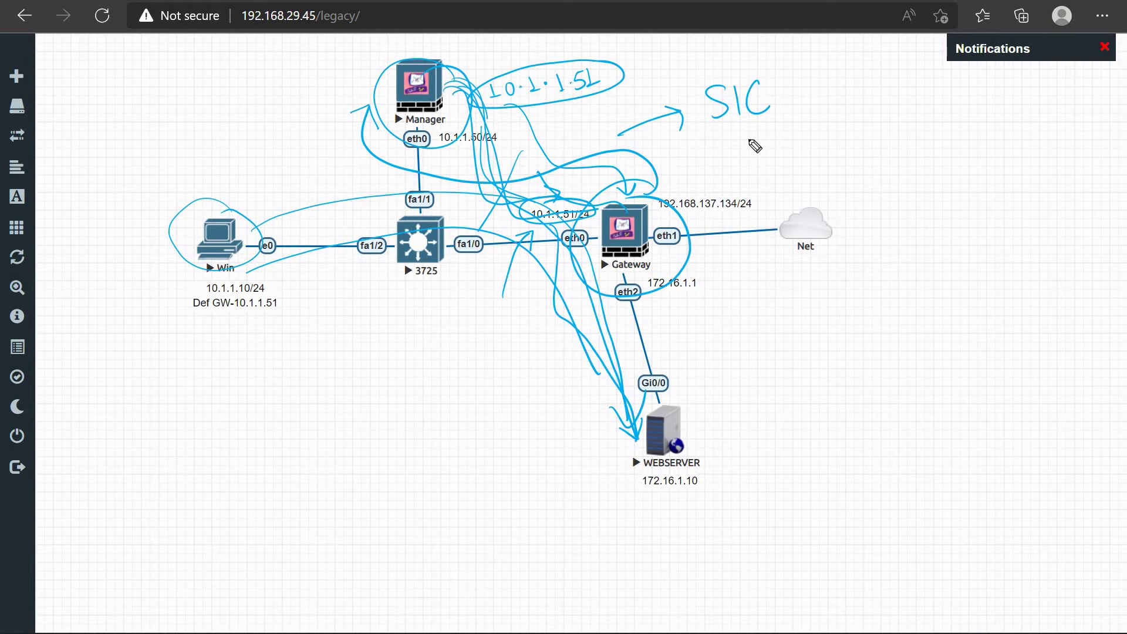
pyautogui.press('Escape')
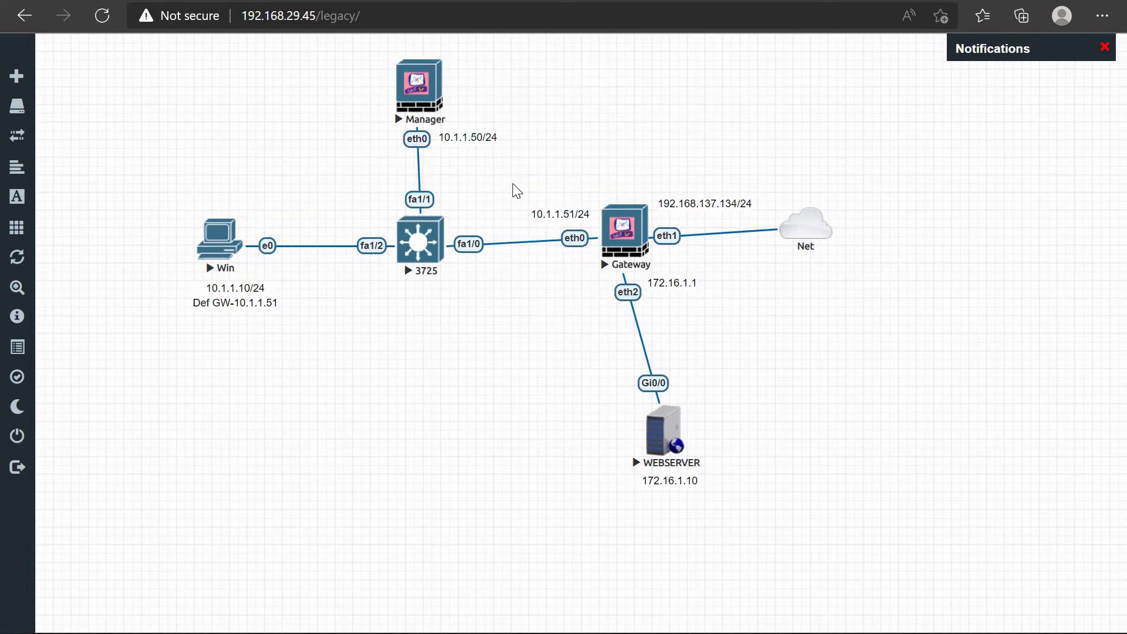
# Step: Log in to the Gateway console as admin and run cpconfig to list its options
pyautogui.click(624, 237)
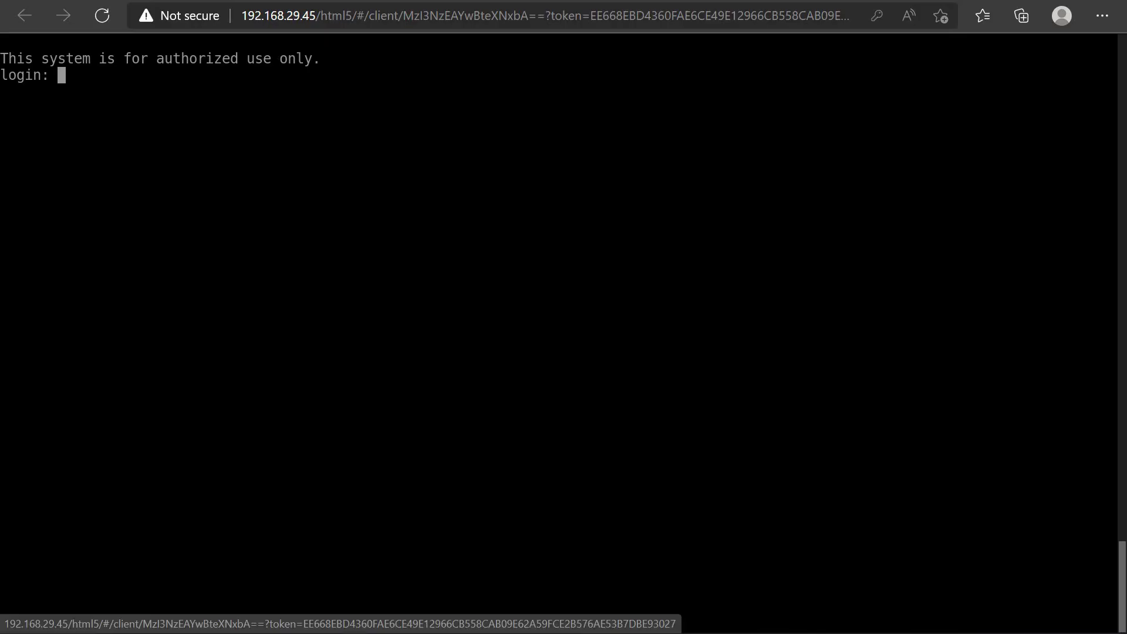
pyautogui.write('admin')
pyautogui.press('Return')
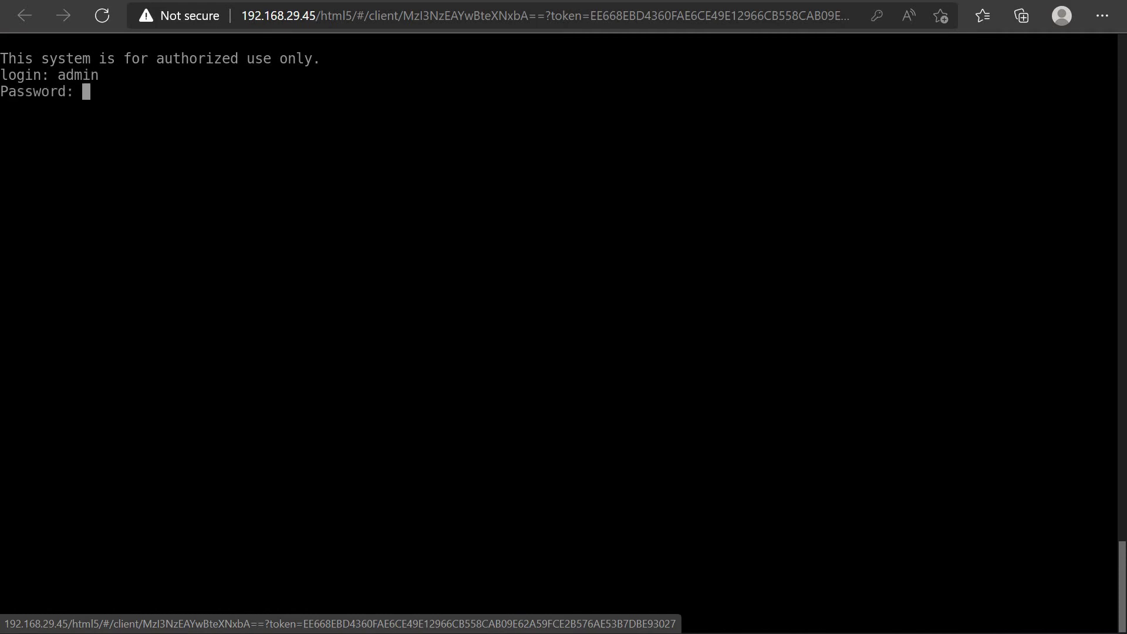
pyautogui.press('Return')
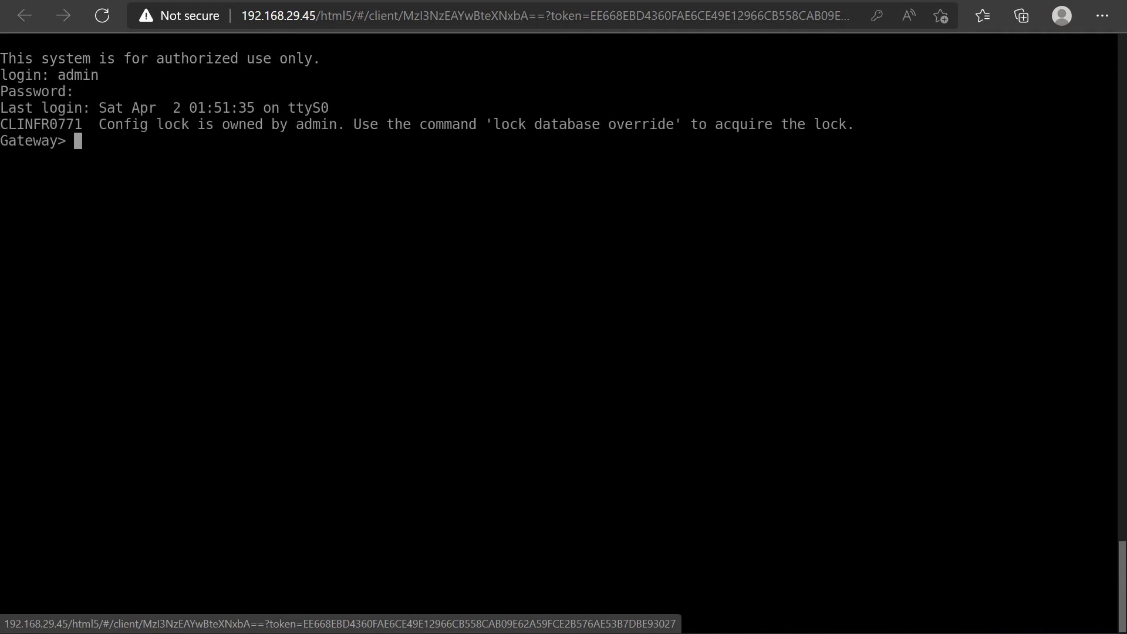
pyautogui.write('cpconfig')
pyautogui.press('Return')
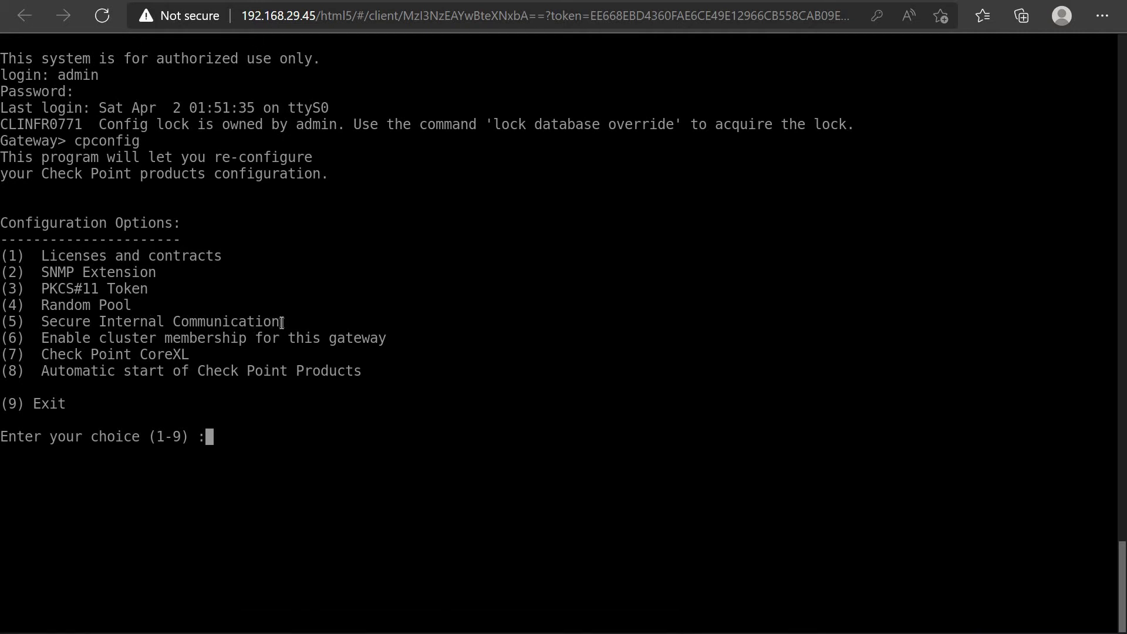
pyautogui.moveTo(283, 323); pyautogui.dragTo(44, 317)
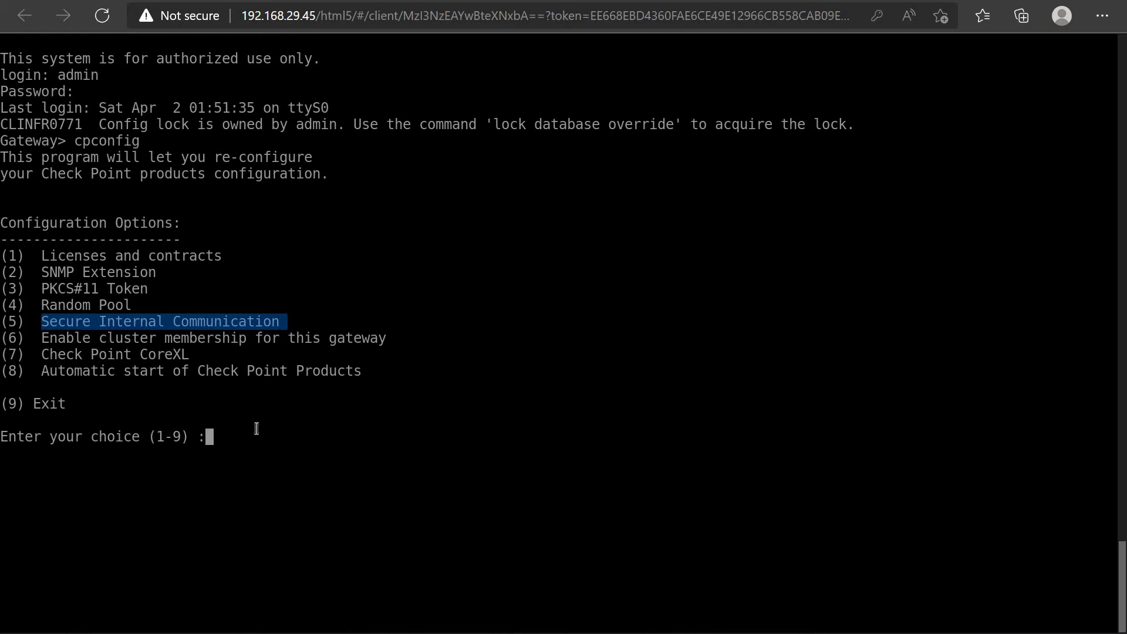
# Step: Choose option 5, confirm the SIC reset twice, and enter the new activation key twice
pyautogui.write('5')
pyautogui.press('Return')
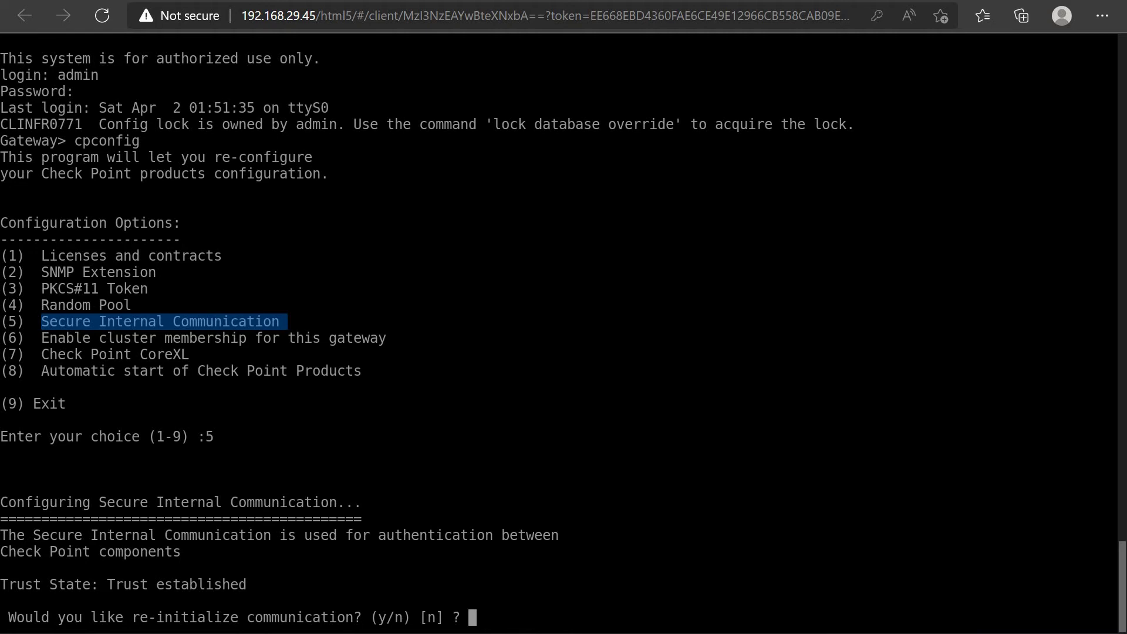
pyautogui.write('y')
pyautogui.press('Return')
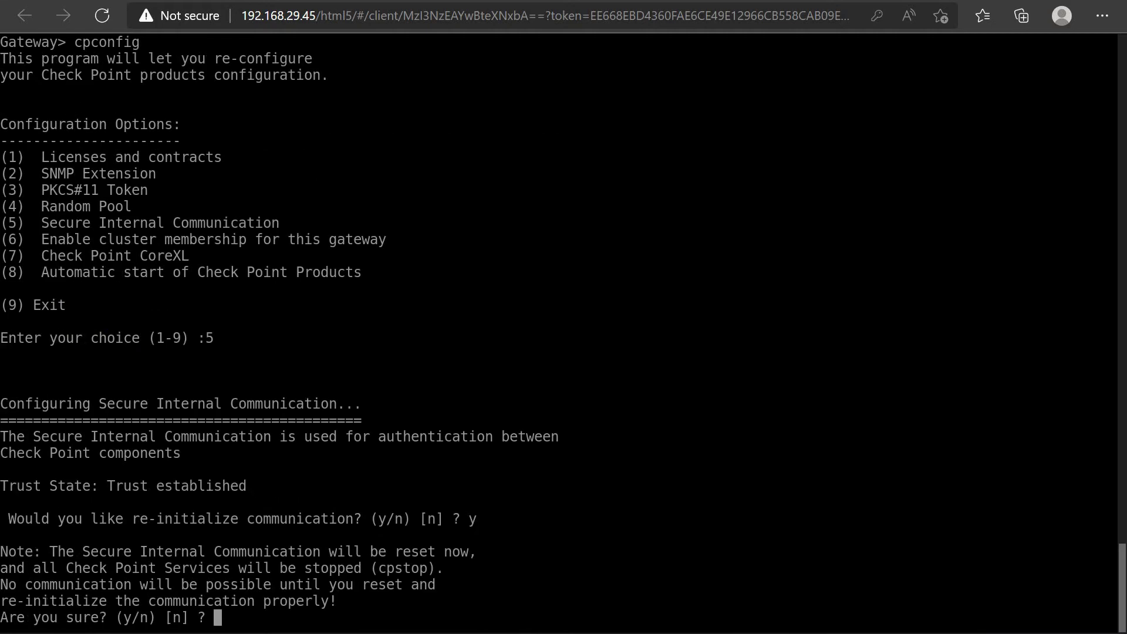
pyautogui.write('y')
pyautogui.press('Return')
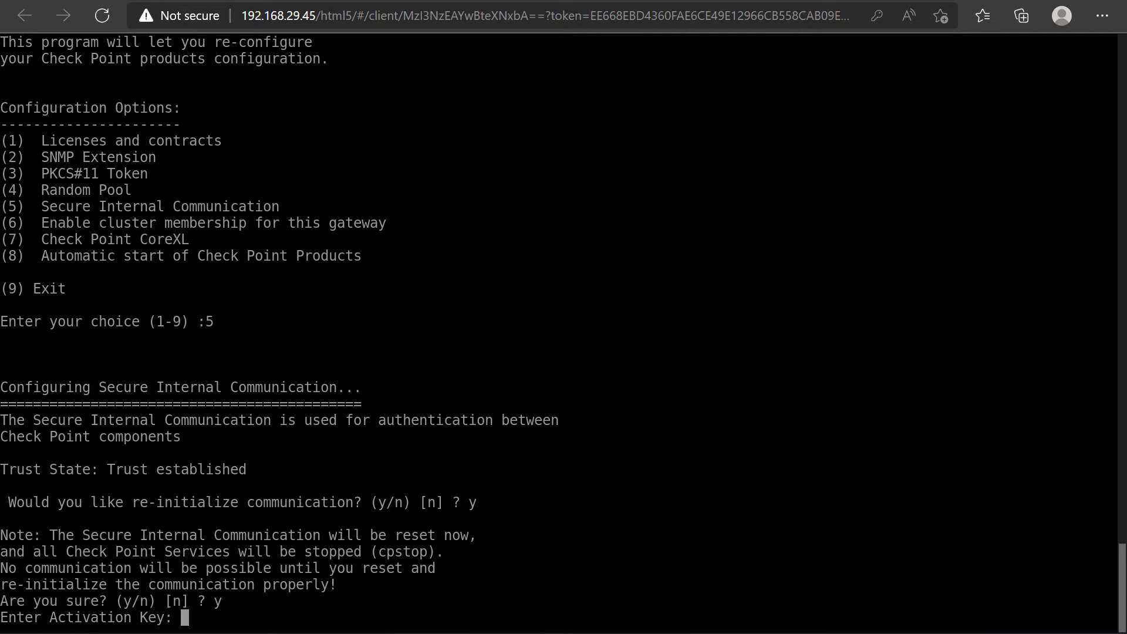
pyautogui.press('Return')
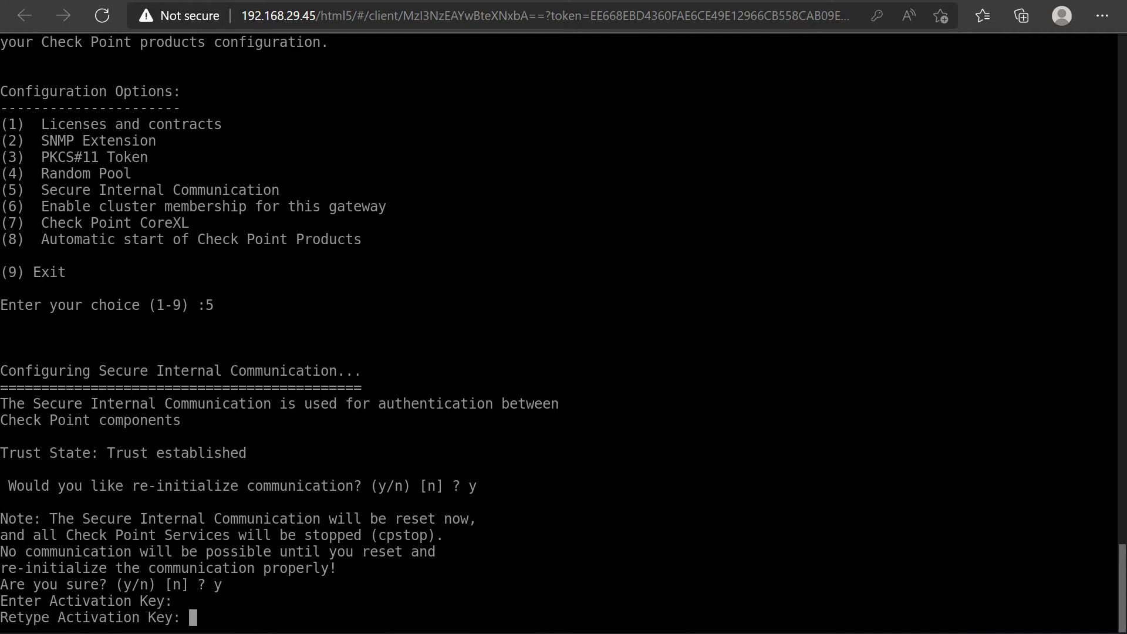
pyautogui.press('Return')
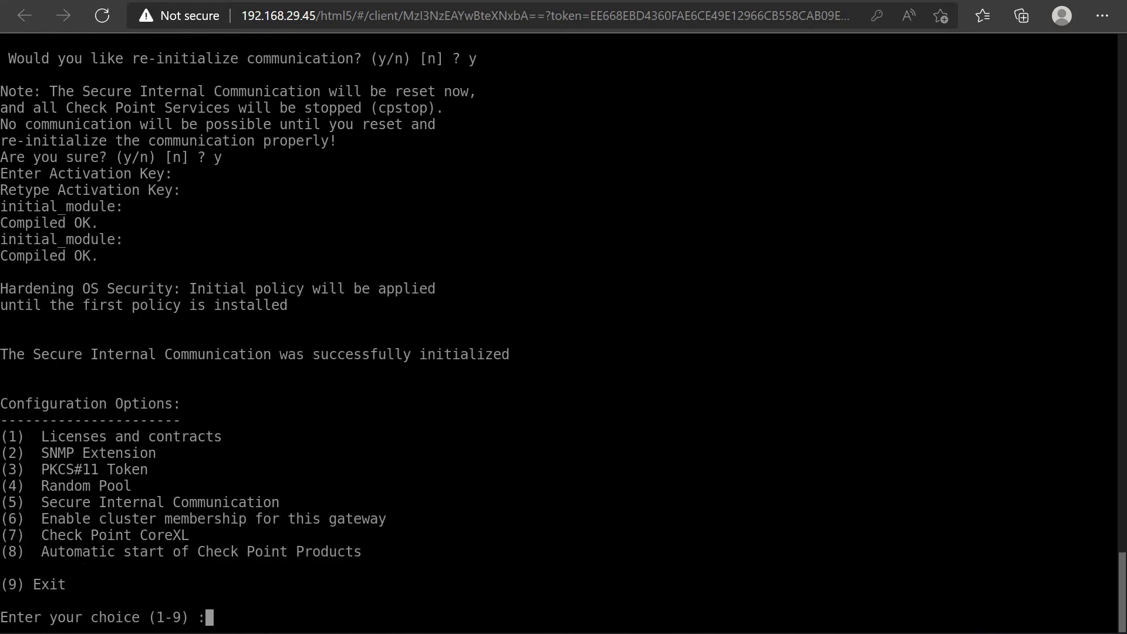
pyautogui.write('9')
# Step: Exit cpconfig with option 9, let services restart, and get a fresh Gateway prompt
pyautogui.press('Return')
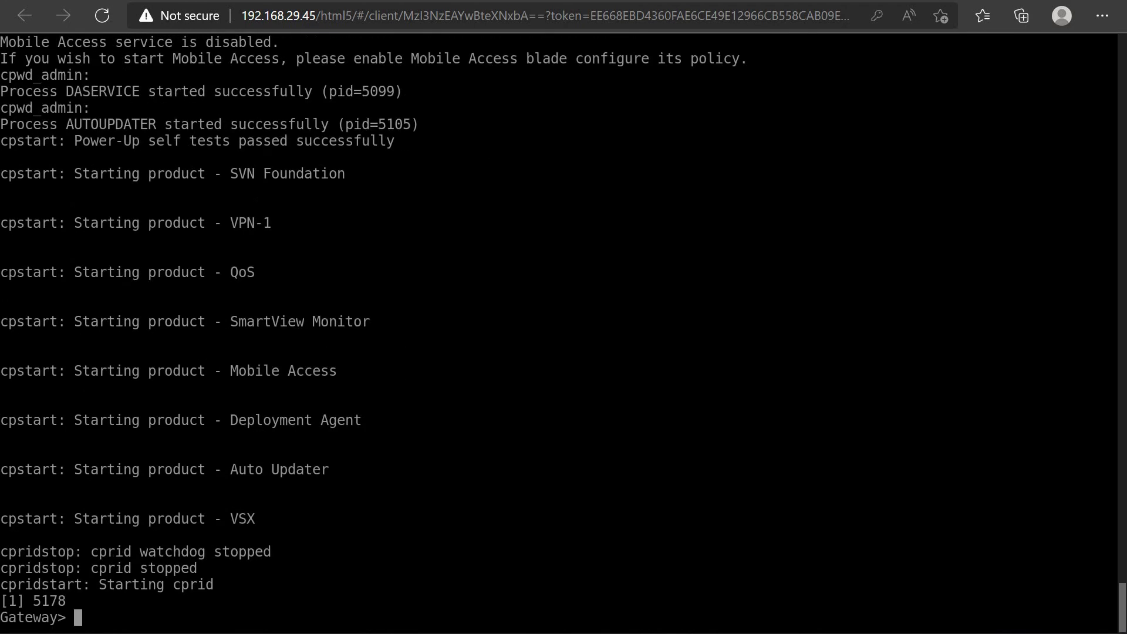
pyautogui.press('Return')
pyautogui.press('Return')
pyautogui.press('Return')
pyautogui.press('Return')
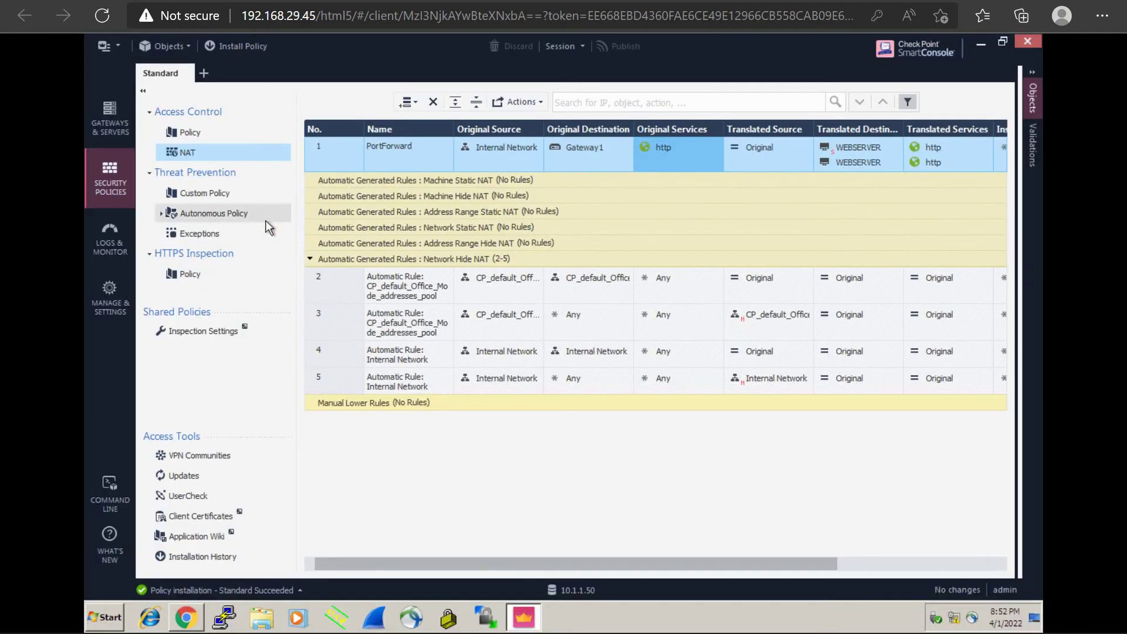
# Step: Open Gateway1's properties from Gateways & Servers and bring up its Communication settings
pyautogui.moveTo(527, 619)
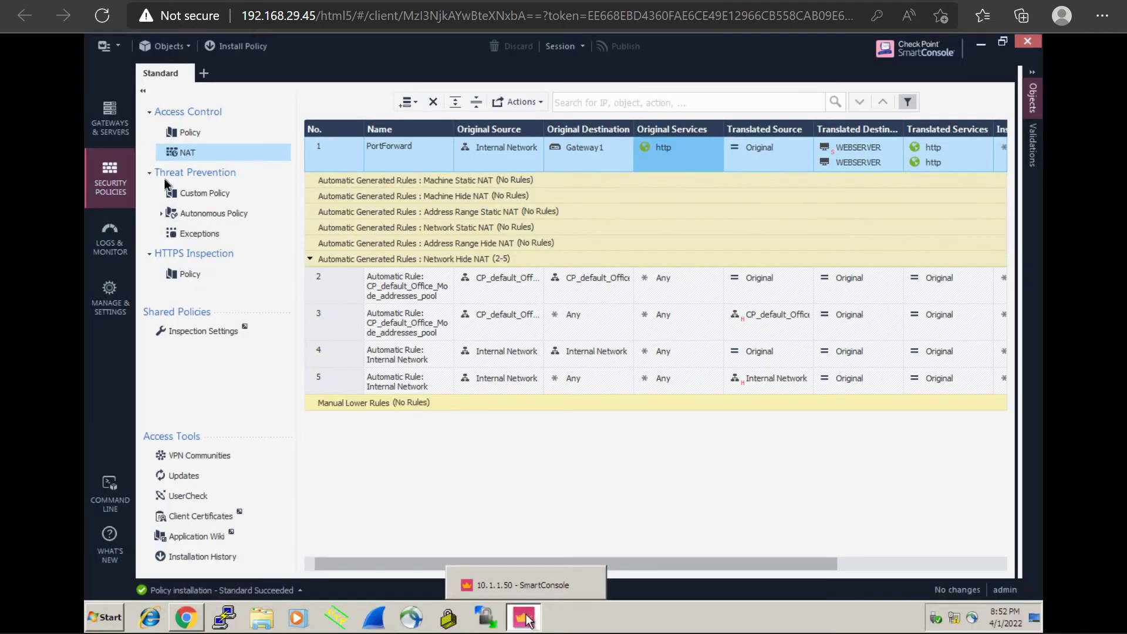
pyautogui.click(120, 121)
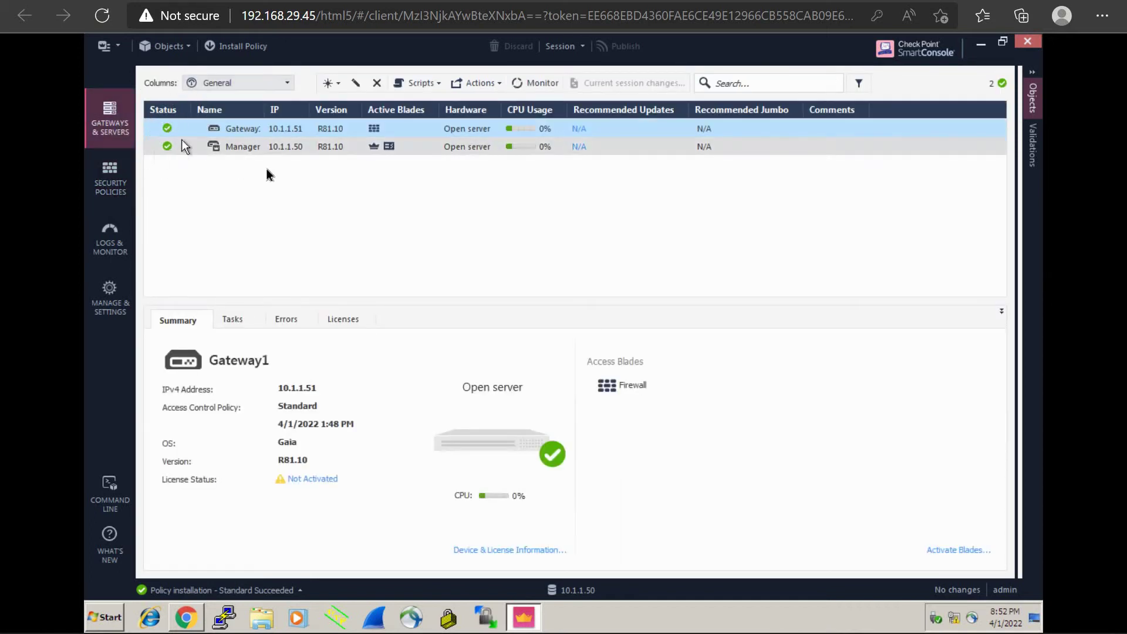
pyautogui.doubleClick(276, 131)
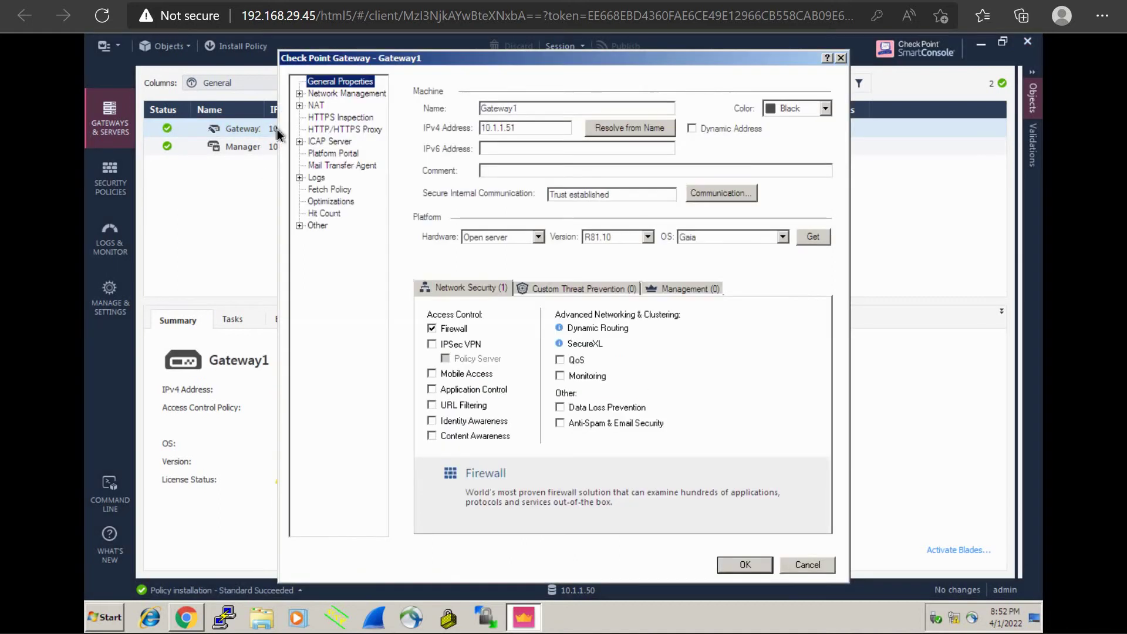
pyautogui.click(344, 94)
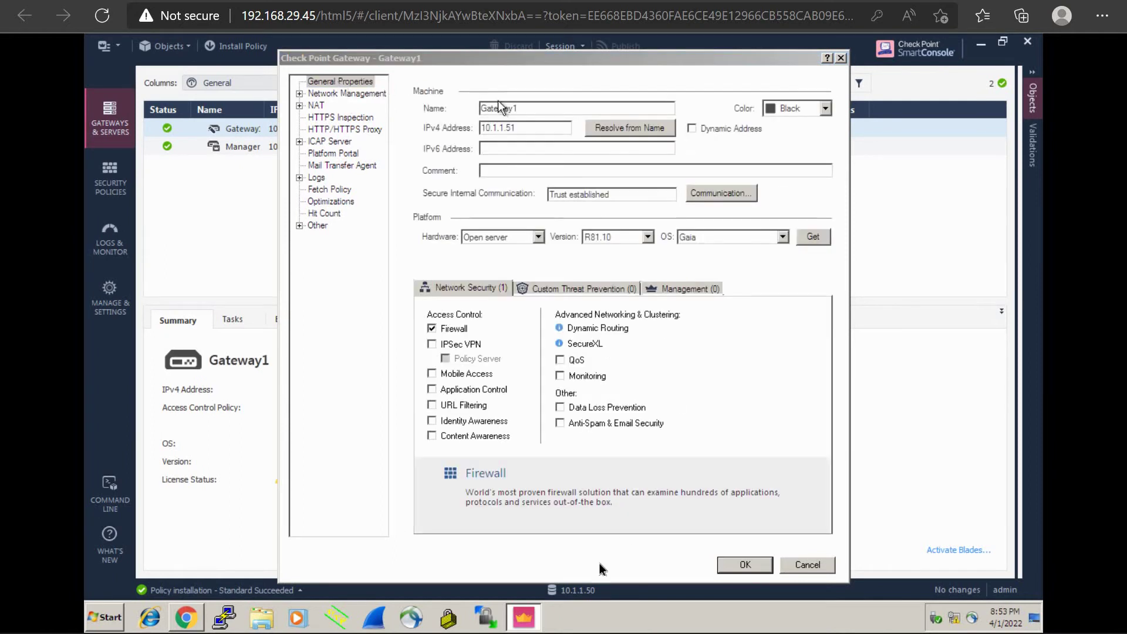
pyautogui.click(712, 195)
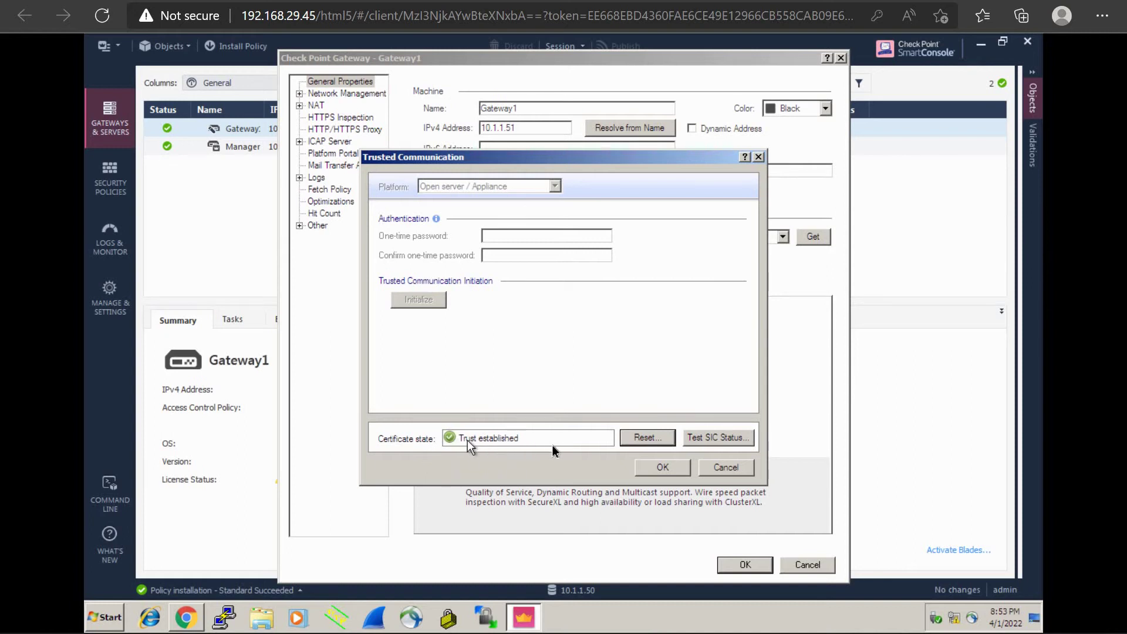
# Step: Reset Gateway1's trust state, confirming and acknowledging the reset
pyautogui.click(643, 444)
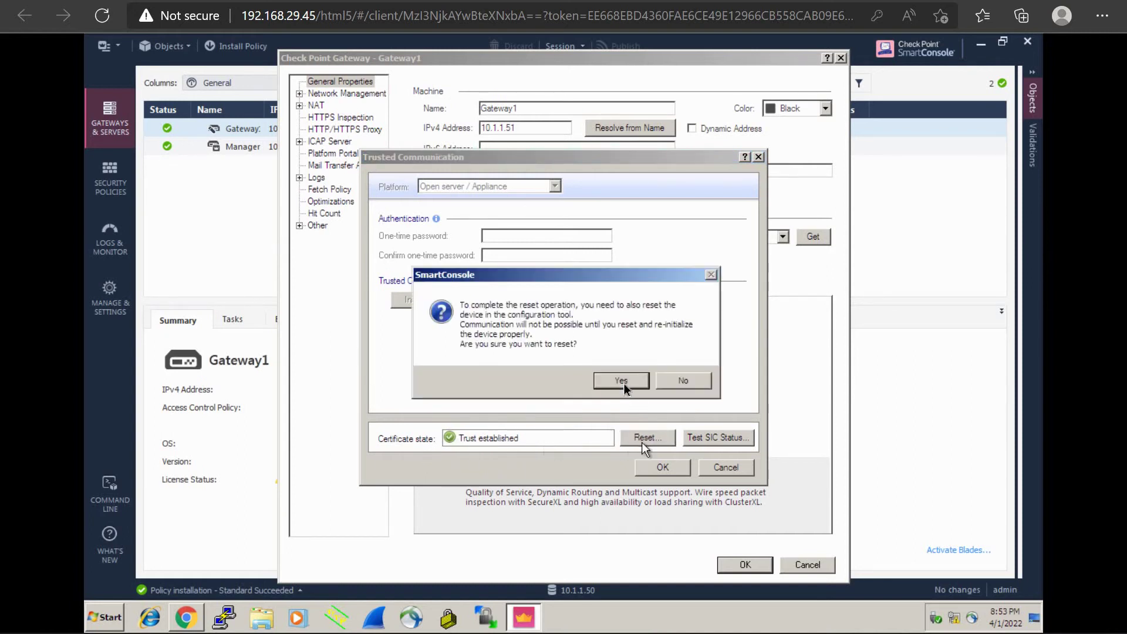
pyautogui.click(622, 381)
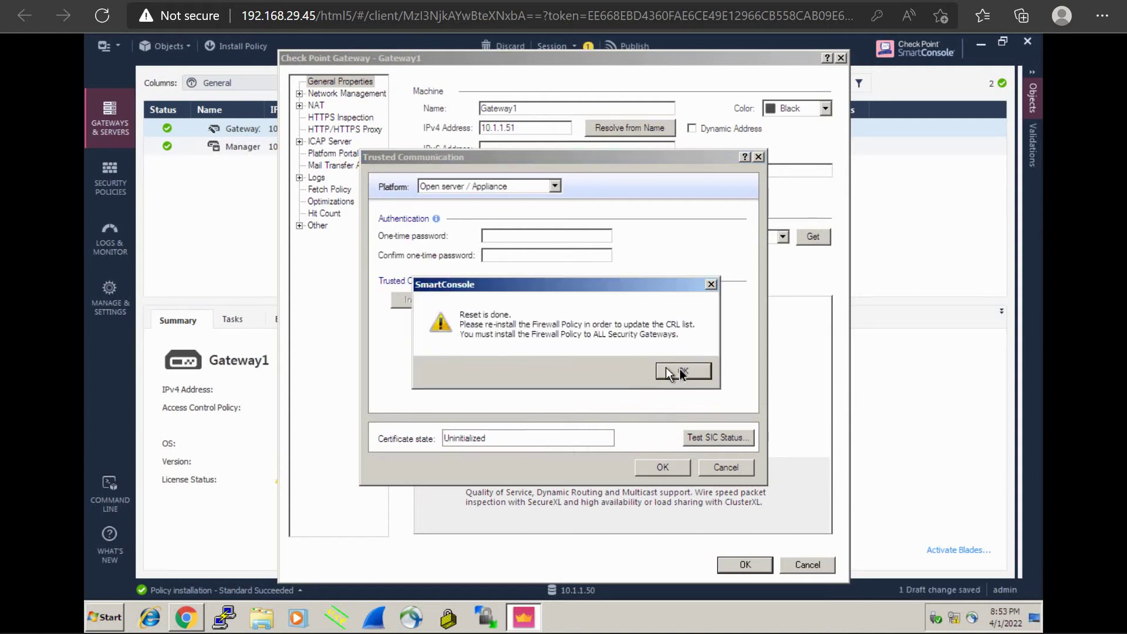
pyautogui.click(681, 372)
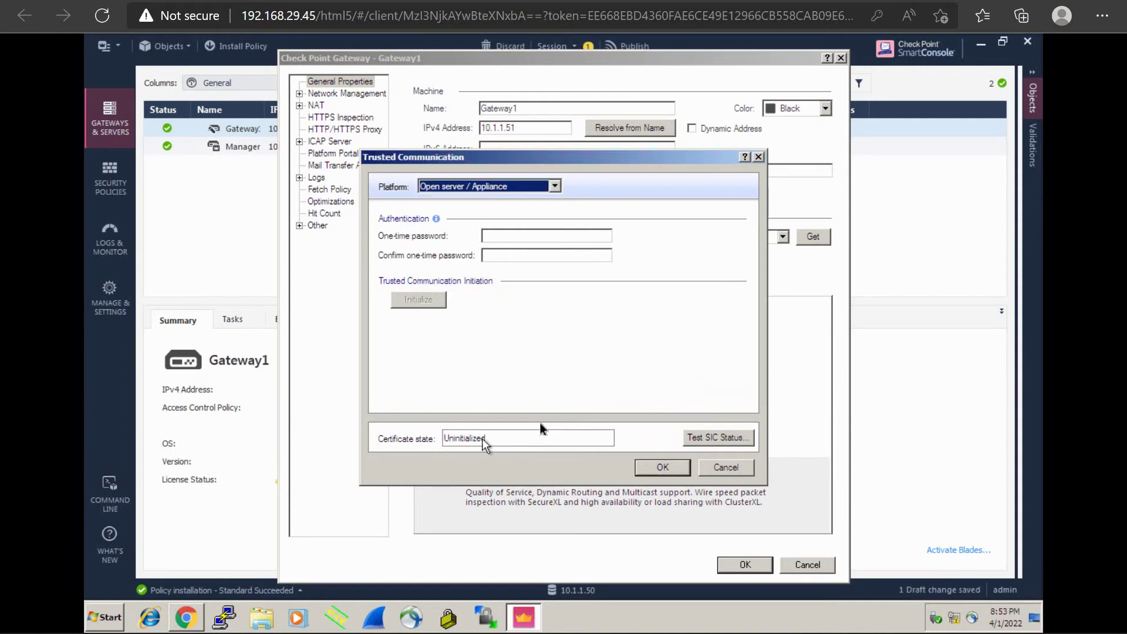
# Step: Initialize trust with the one-time password, dismiss topology results, and save Gateway1's properties
pyautogui.click(512, 237)
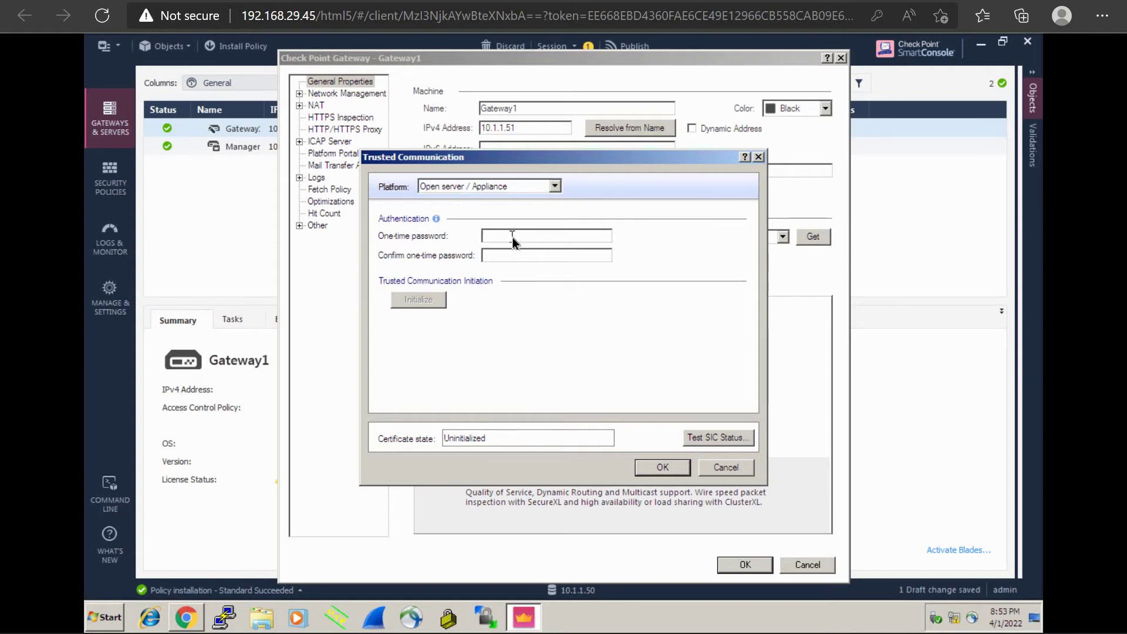
pyautogui.write('••••••••••')
pyautogui.click(429, 301)
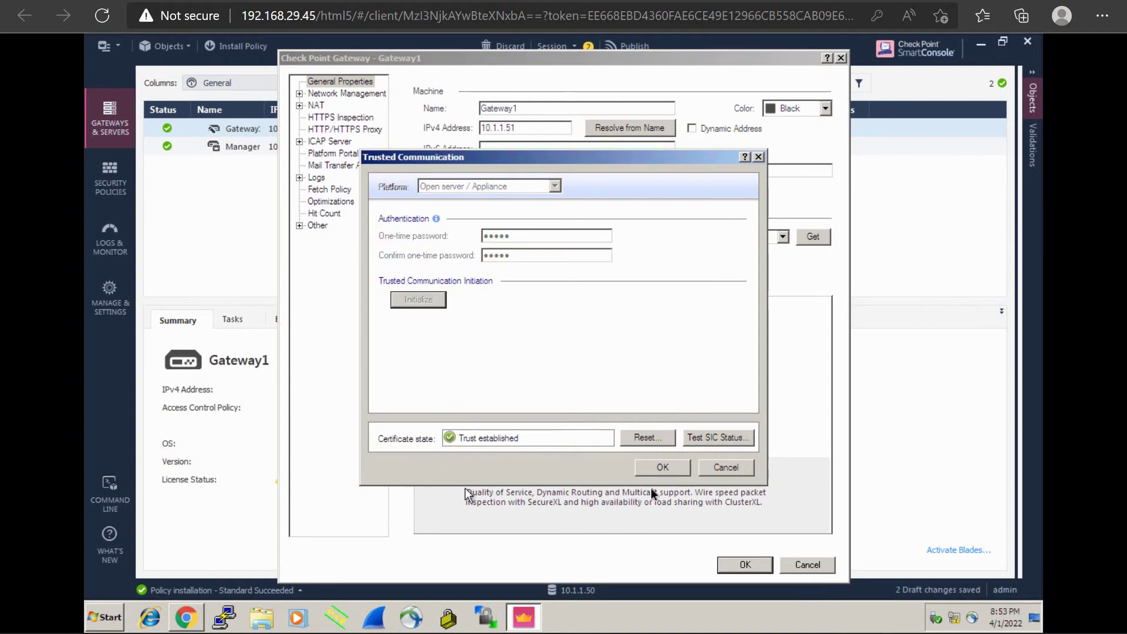
pyautogui.click(663, 469)
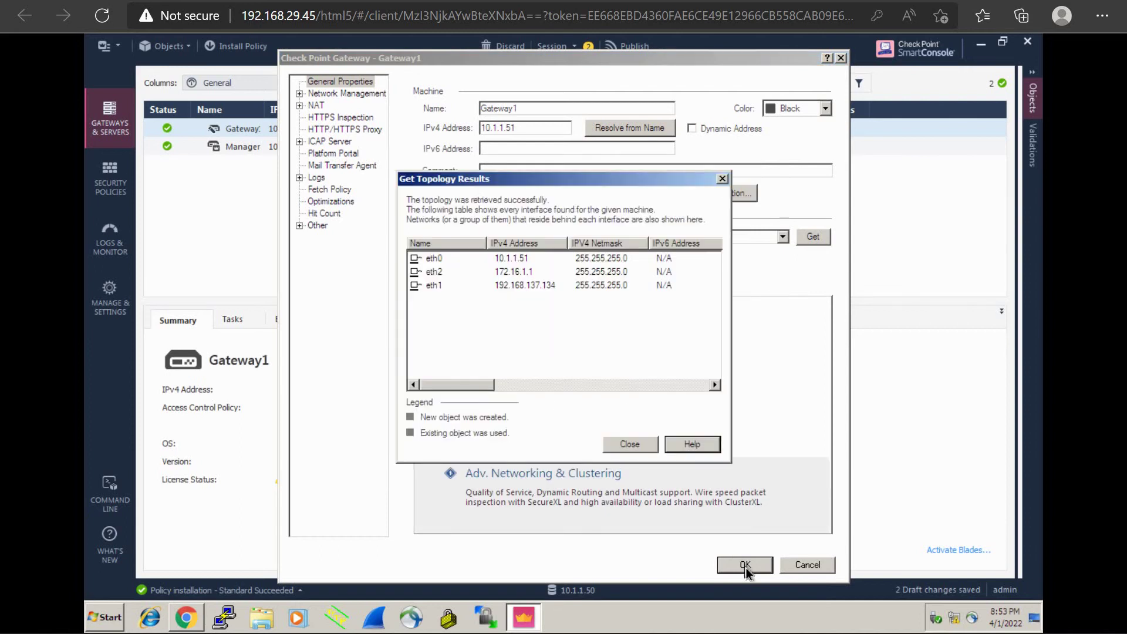
pyautogui.click(631, 445)
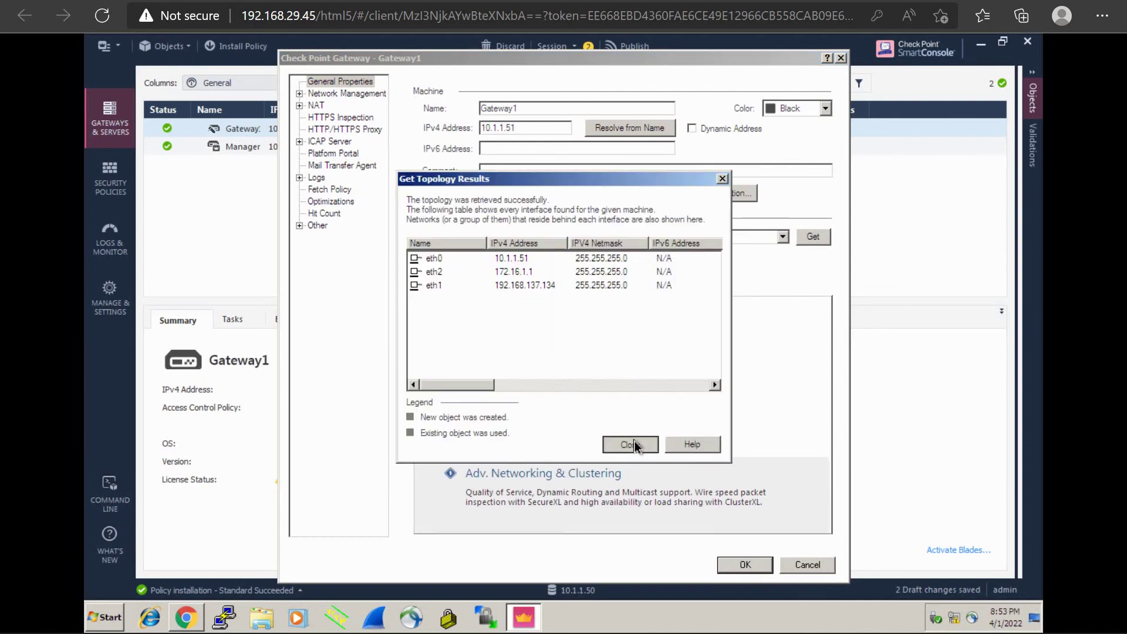
pyautogui.click(742, 565)
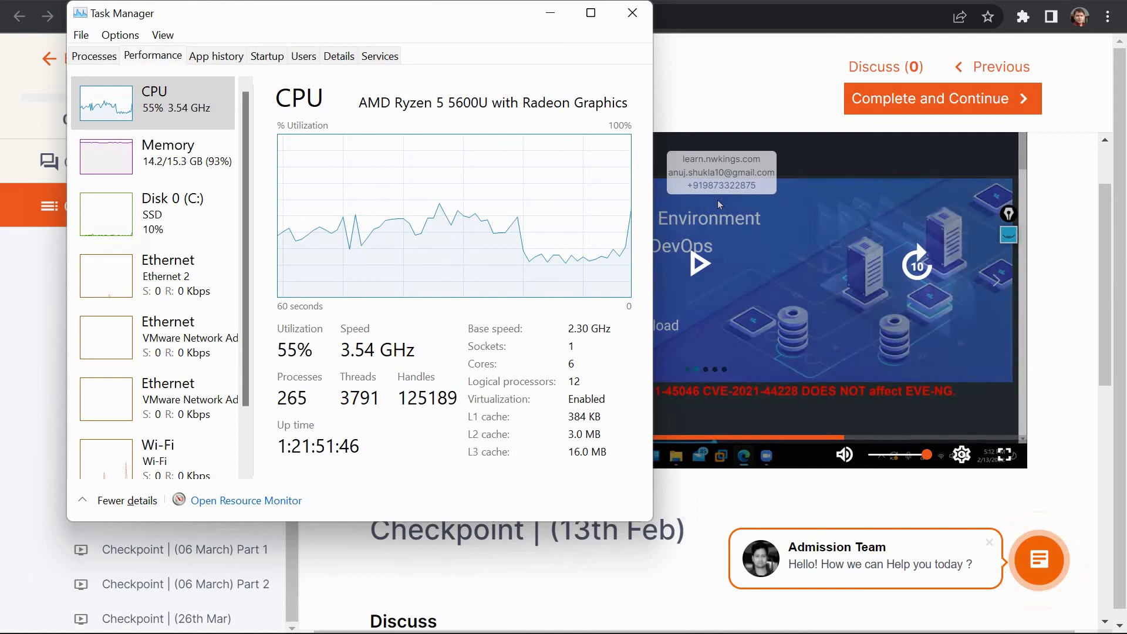
# Step: Minimize the Chrome course page and show the desktop with Win+D
pyautogui.press('super+Down')
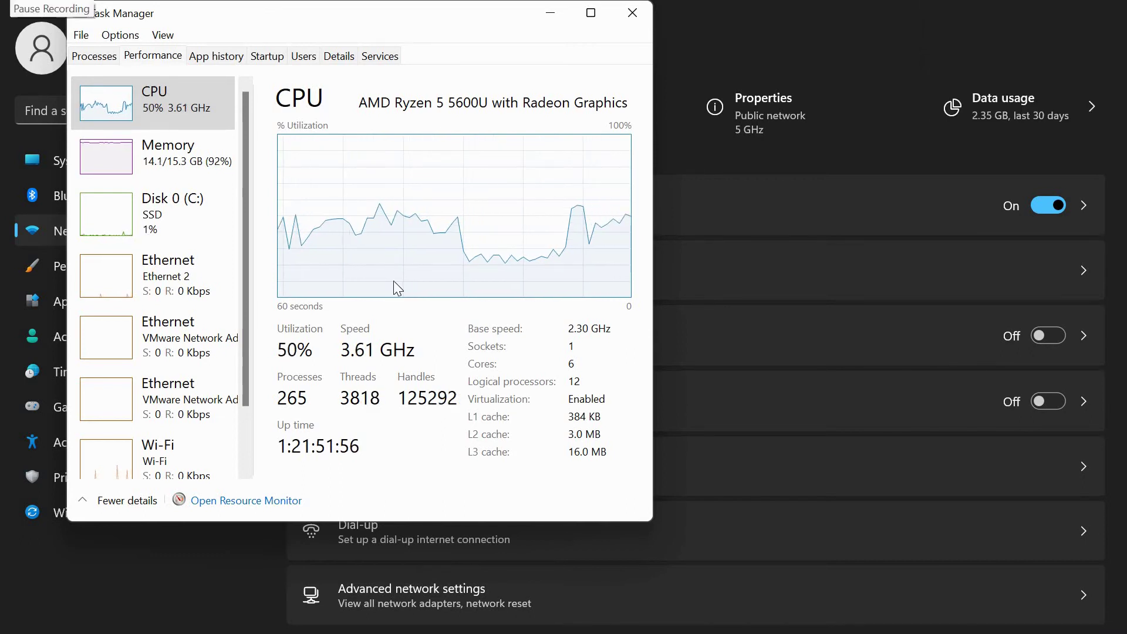
pyautogui.press('super+d')
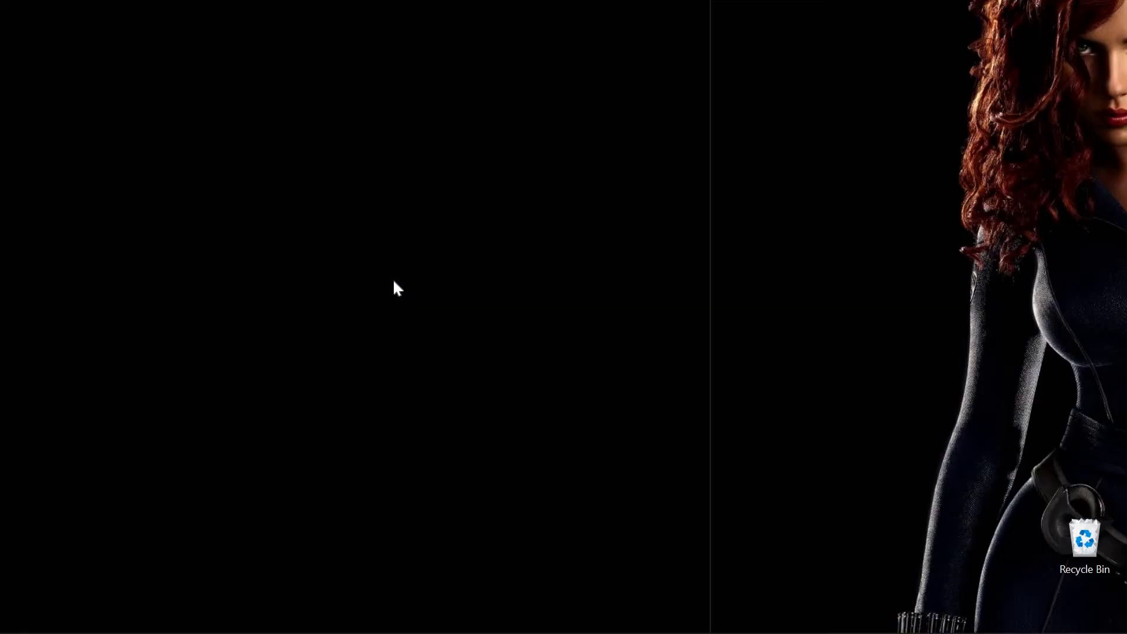
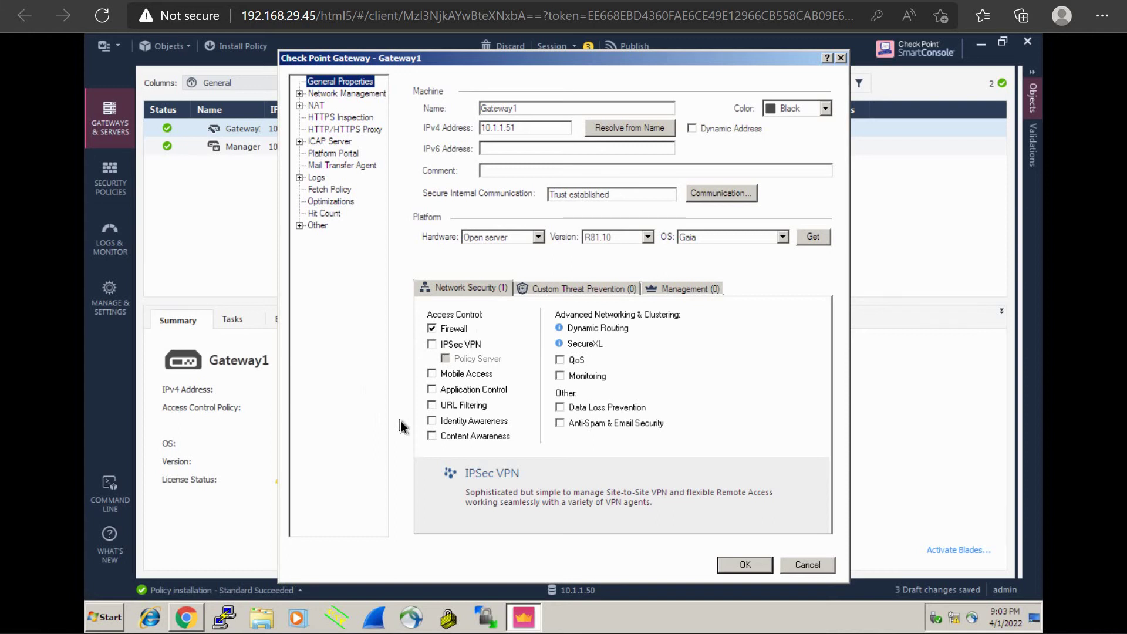
# Step: Turn on Gateway1's Monitoring blade and save, then start a new Logs & Monitor tab
pyautogui.click(559, 376)
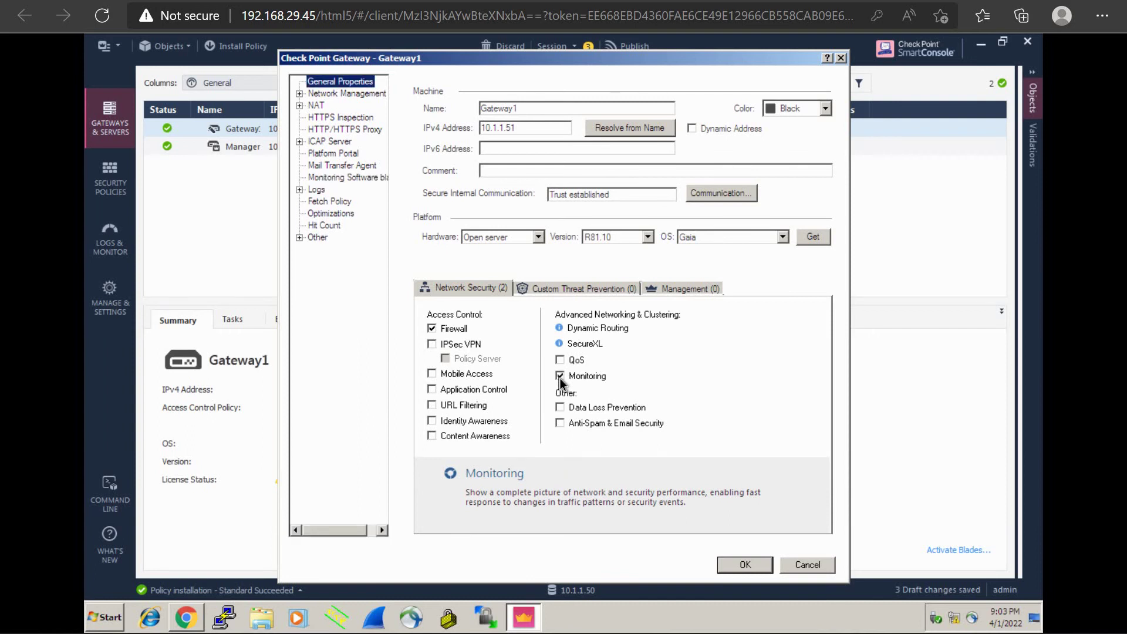
pyautogui.click(739, 562)
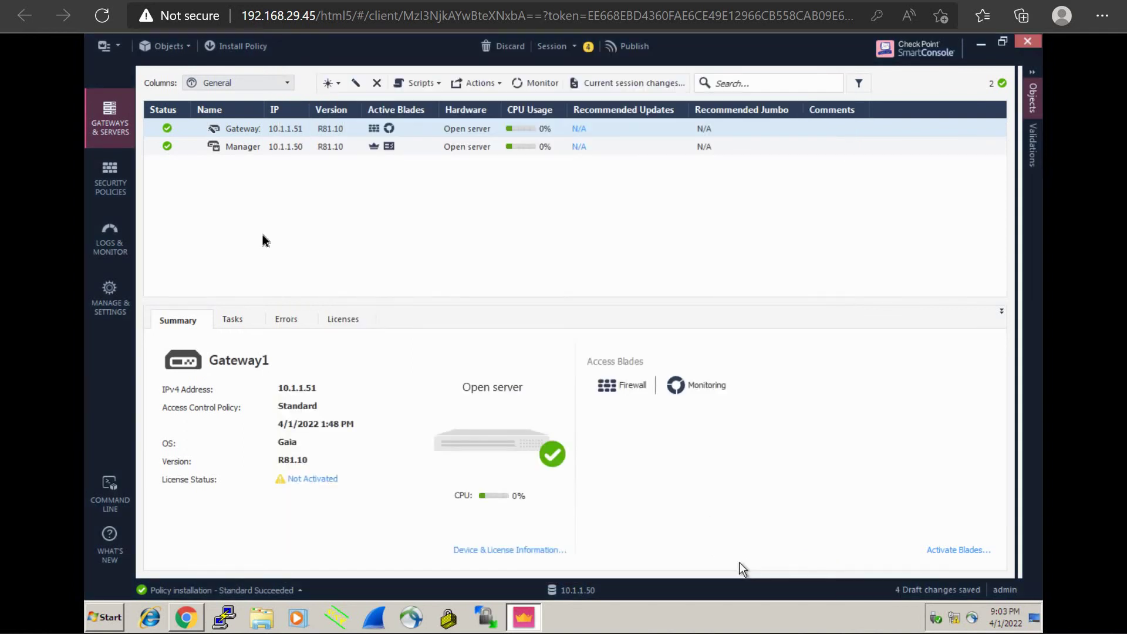
pyautogui.click(112, 246)
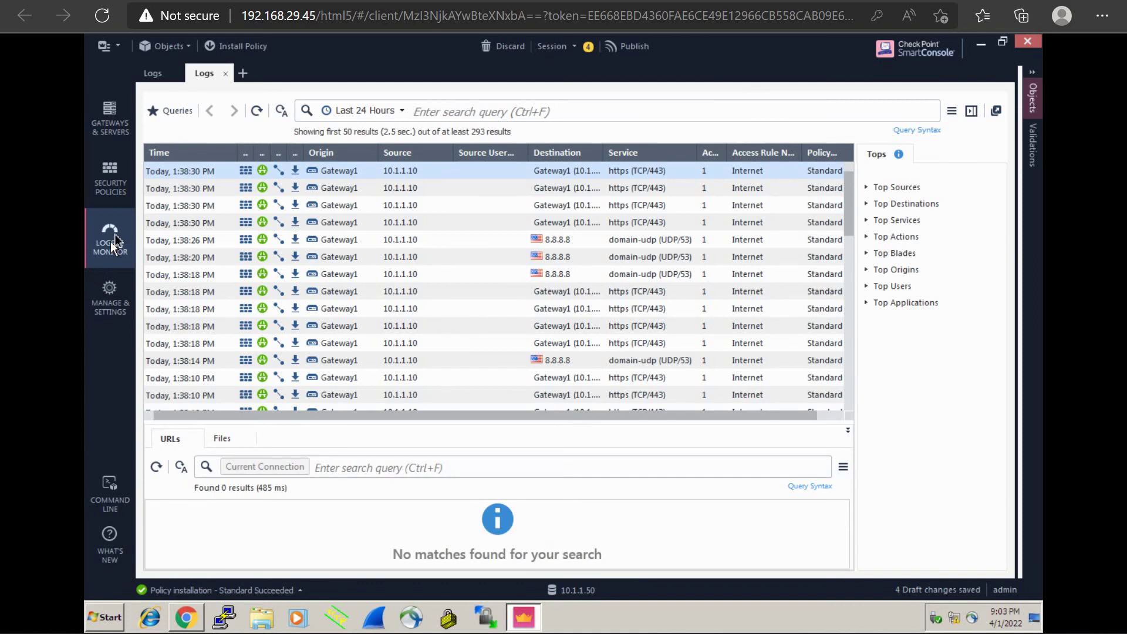
pyautogui.click(243, 74)
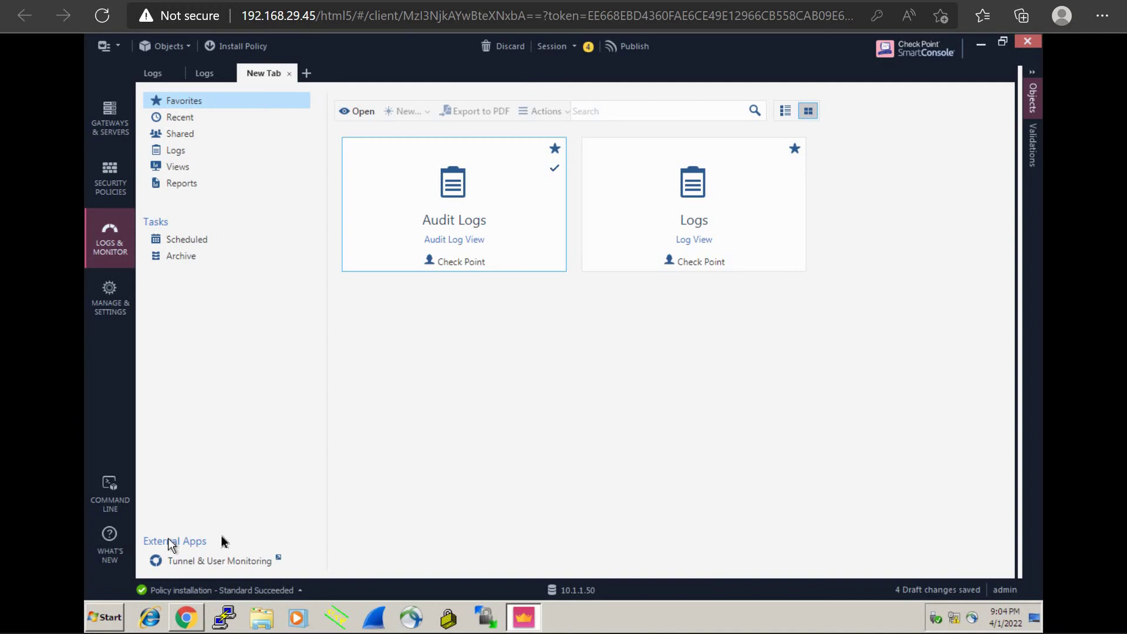
# Step: Launch Tunnel & User Monitoring, accepting the server fingerprint and dismissing the trial notice
pyautogui.click(194, 562)
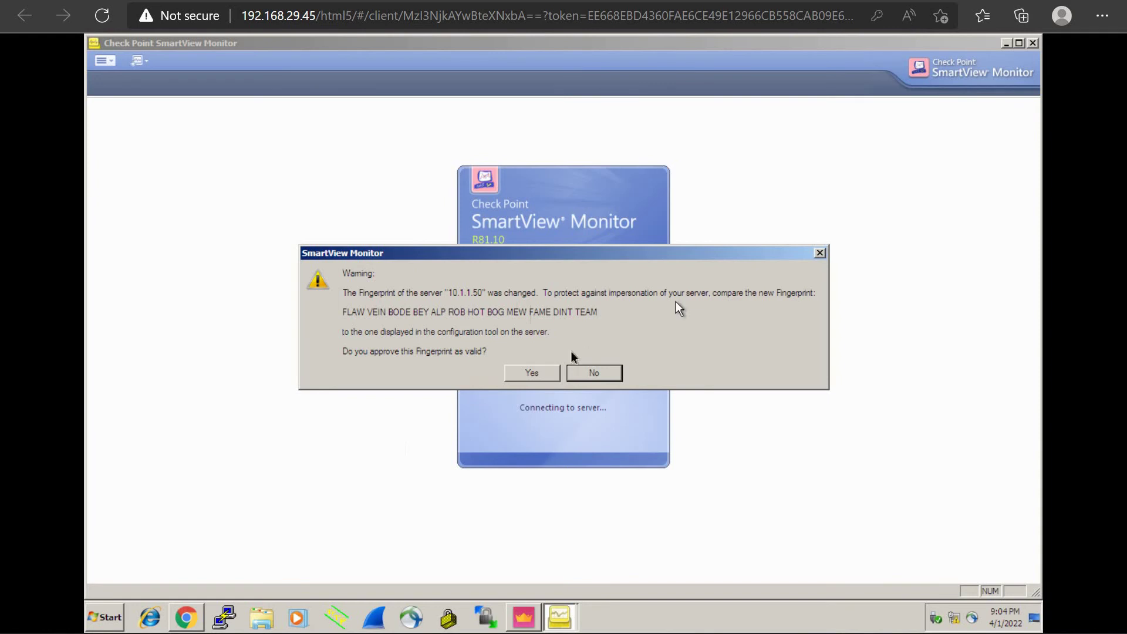
pyautogui.click(532, 374)
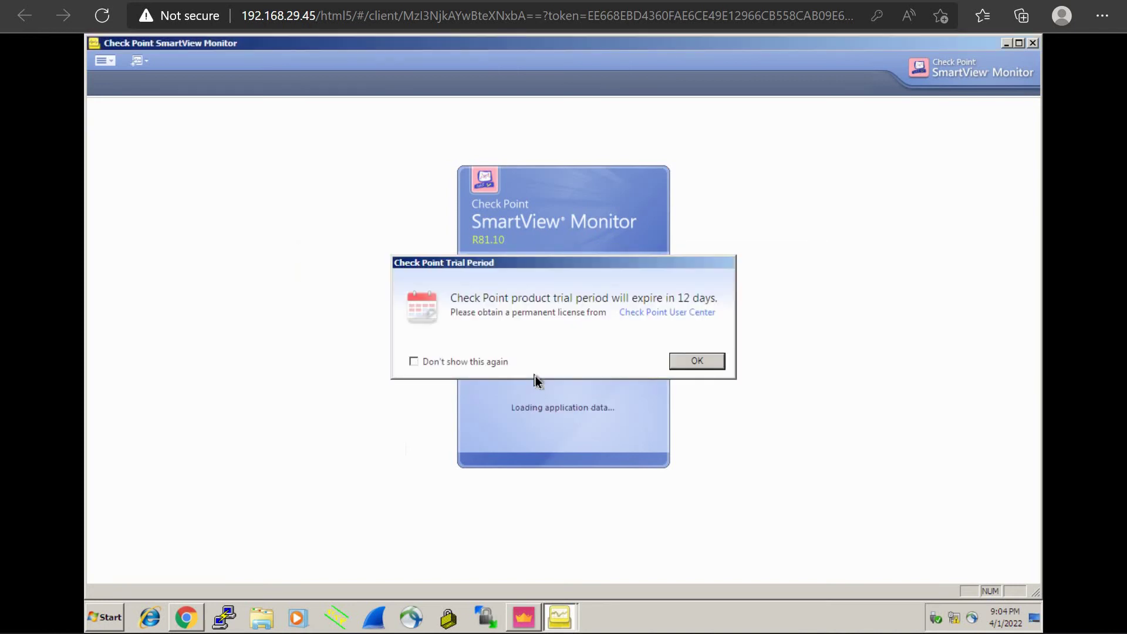
pyautogui.click(700, 361)
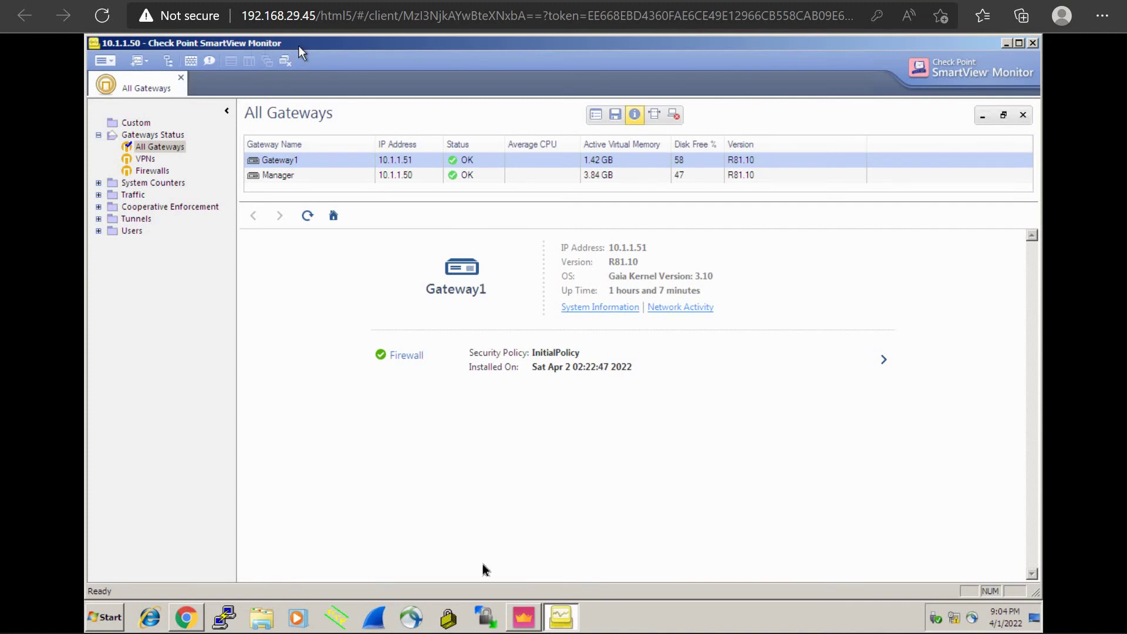
pyautogui.click(525, 620)
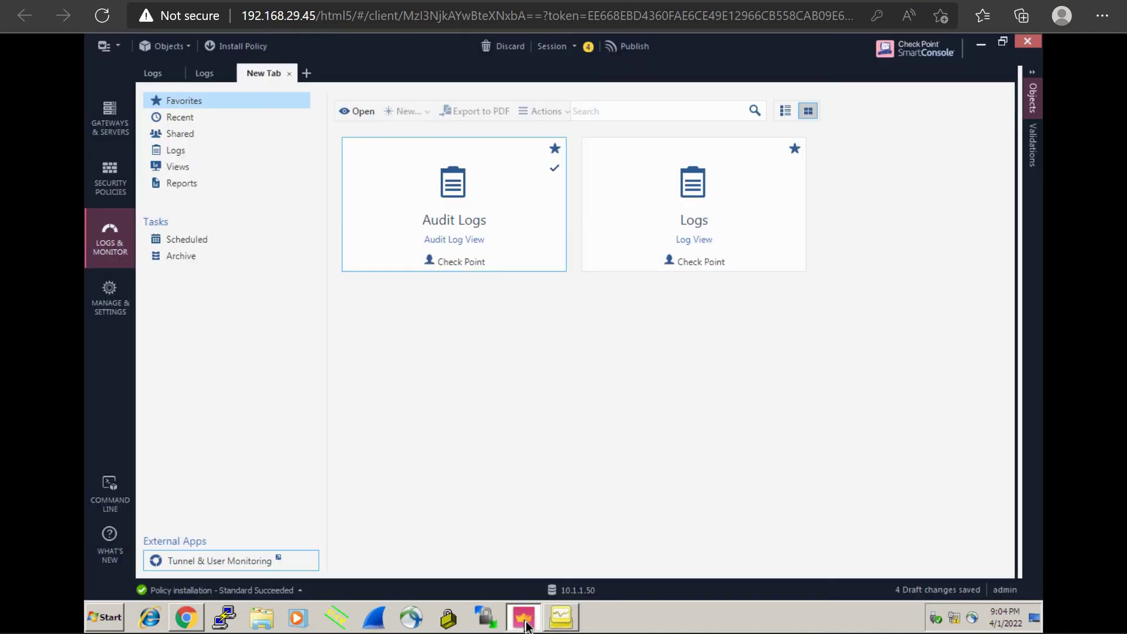
pyautogui.click(560, 619)
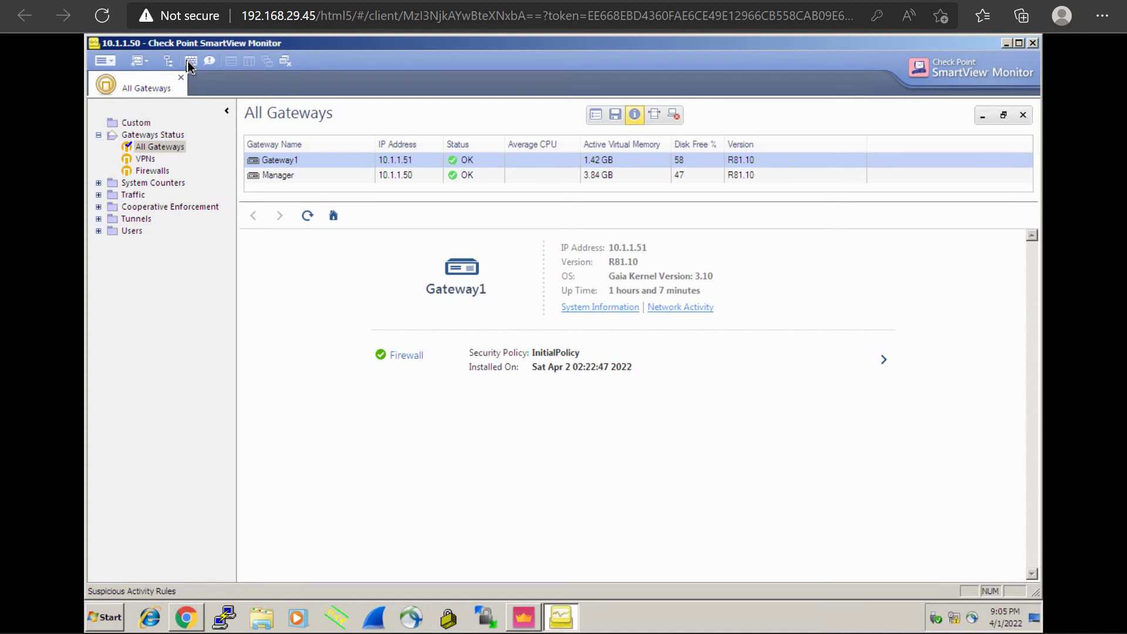
# Step: Confirm the Suspicious Activity Rules list is empty and review Gateway1's status window
pyautogui.click(189, 62)
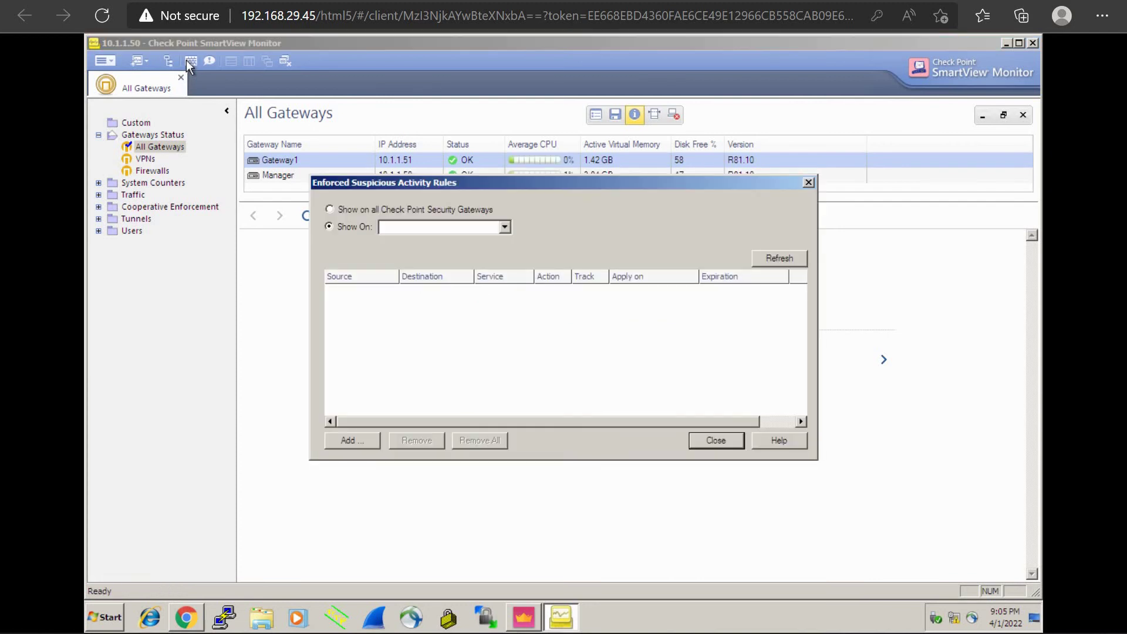
pyautogui.click(709, 440)
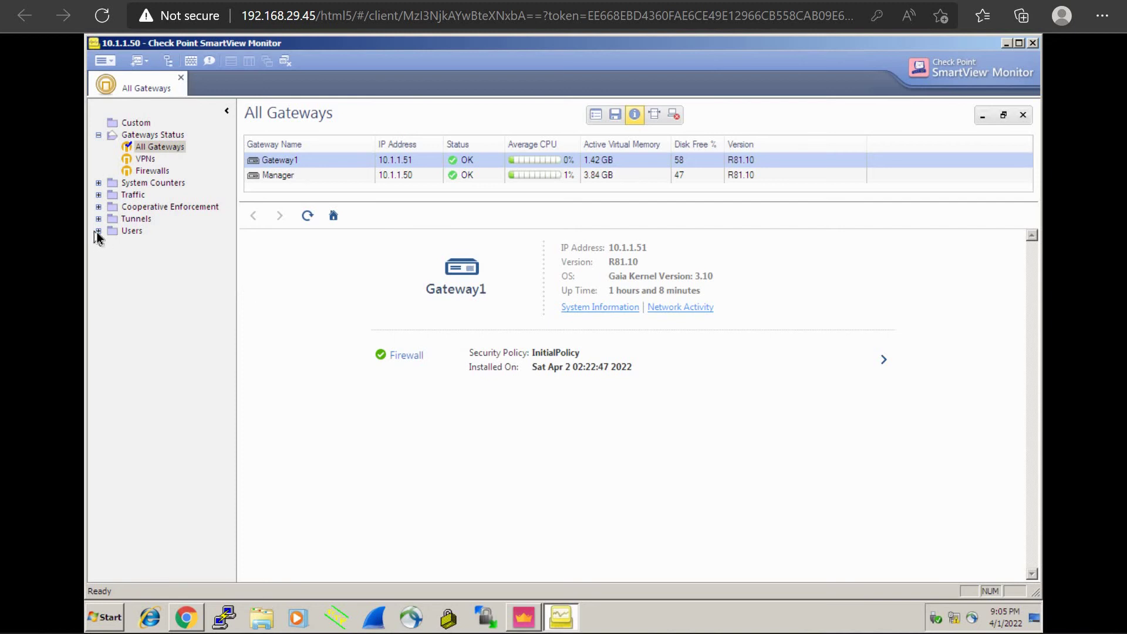
pyautogui.doubleClick(310, 160)
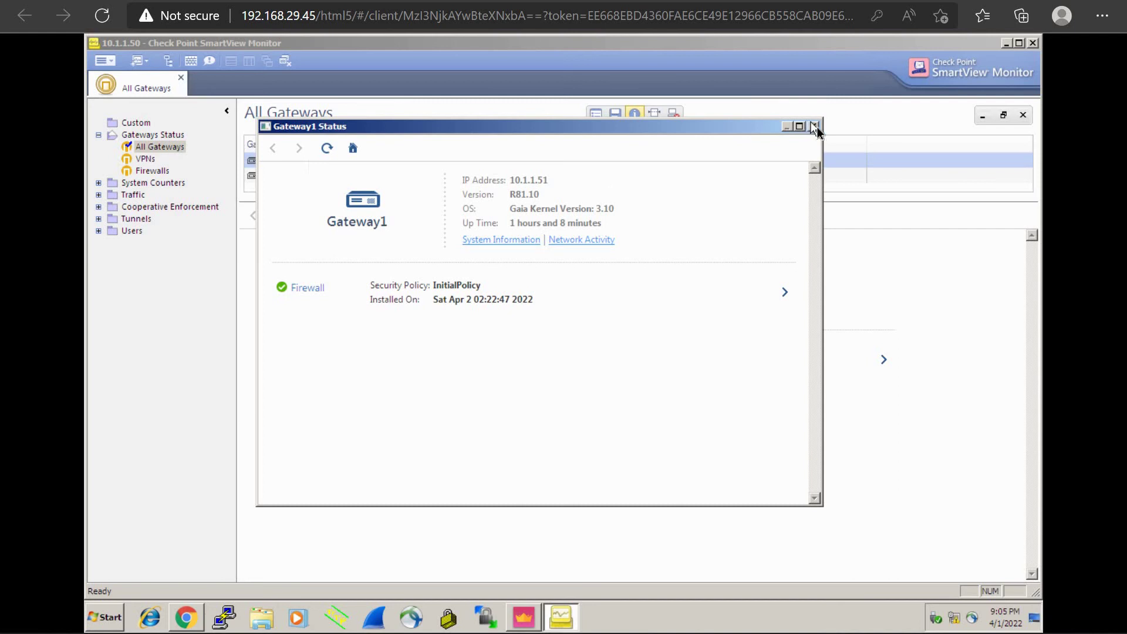
pyautogui.click(815, 127)
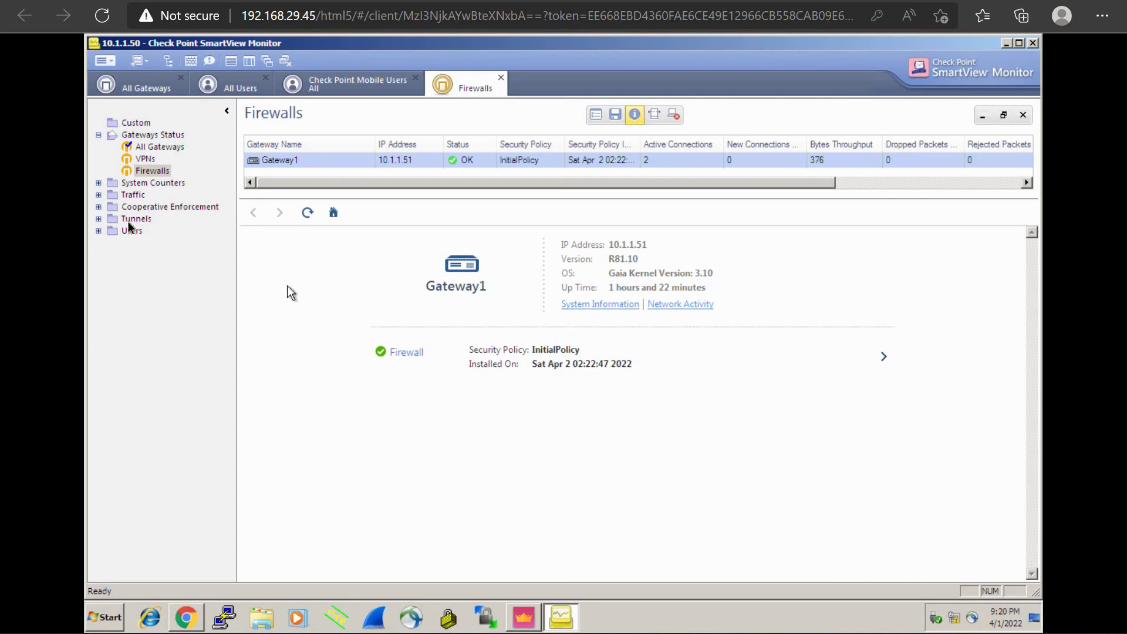
# Step: Request Traffic > Top Sources twice, each time getting the no-matching-gateway notice
pyautogui.click(99, 196)
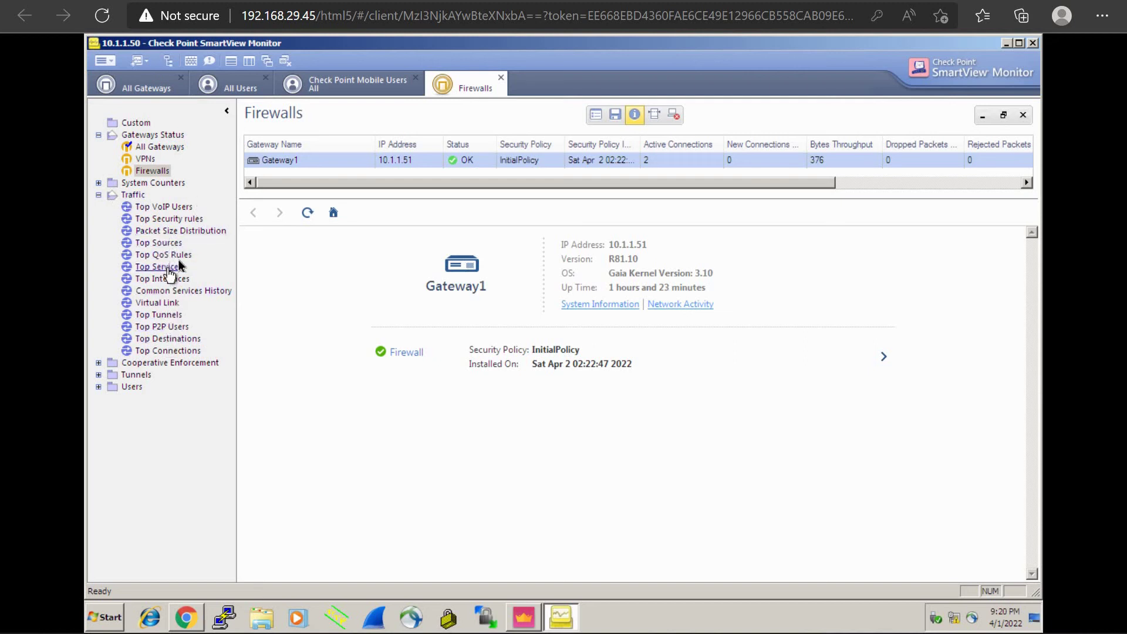
pyautogui.click(158, 243)
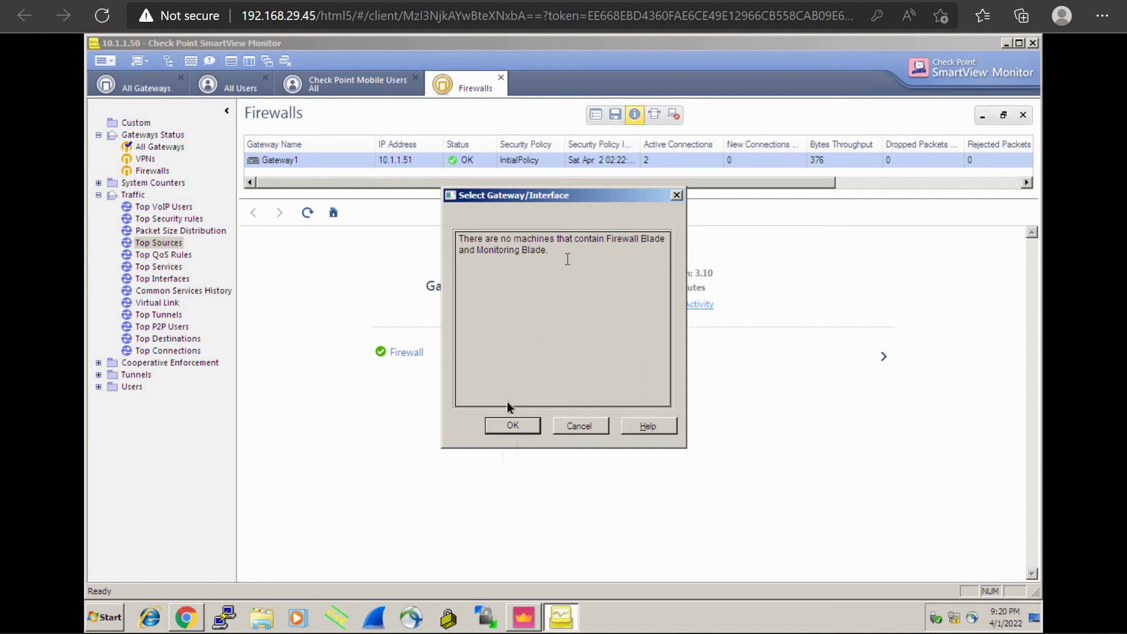
pyautogui.click(508, 429)
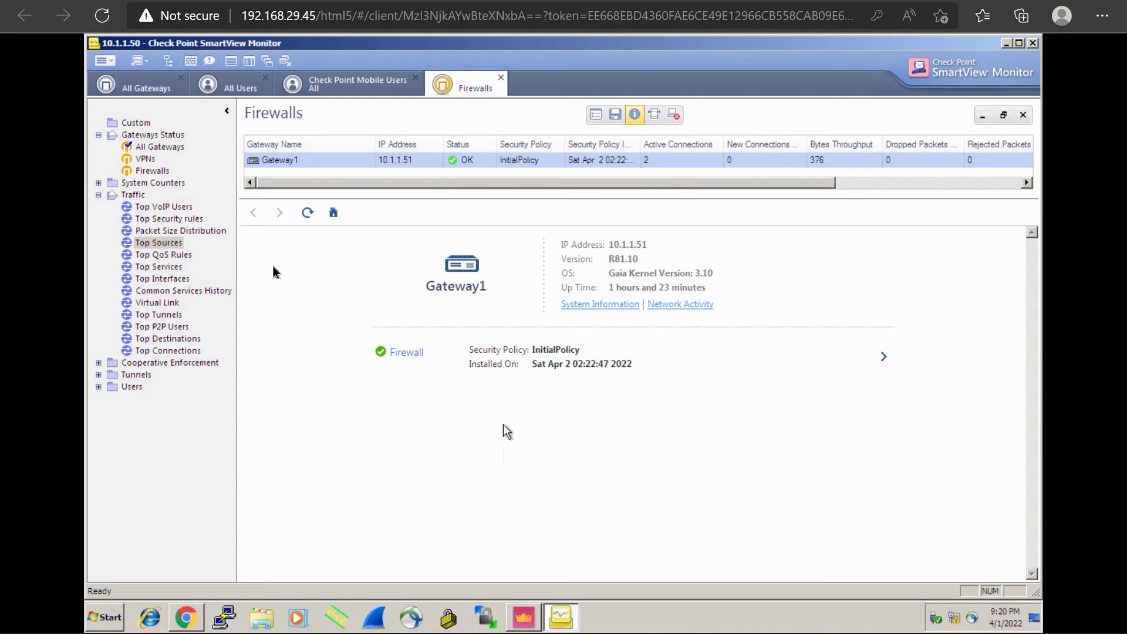
pyautogui.doubleClick(169, 242)
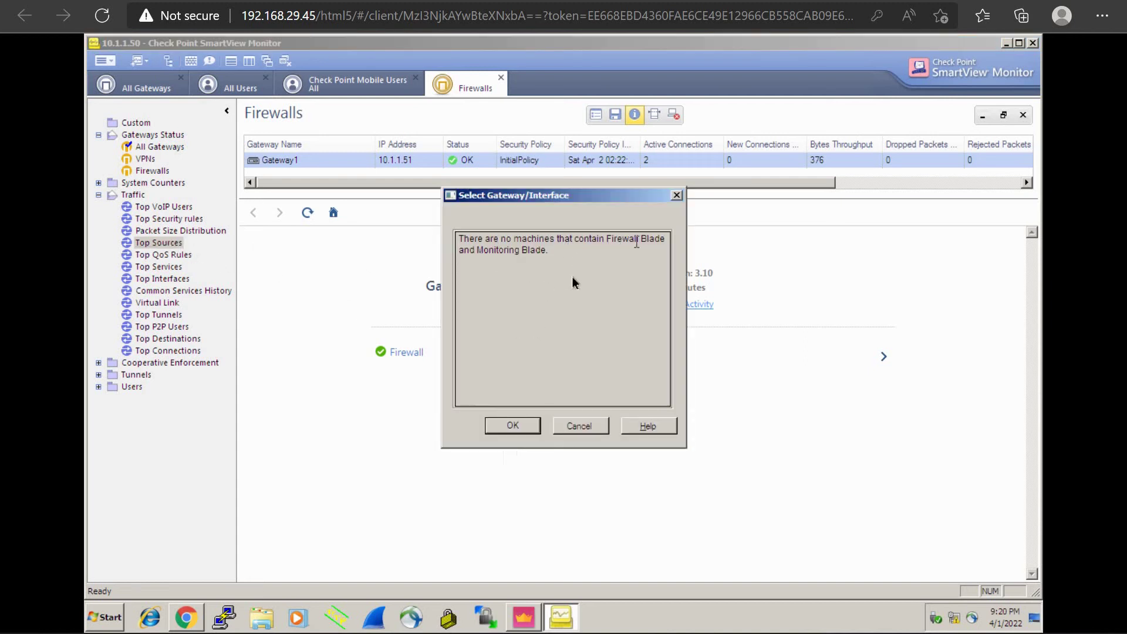
pyautogui.click(517, 426)
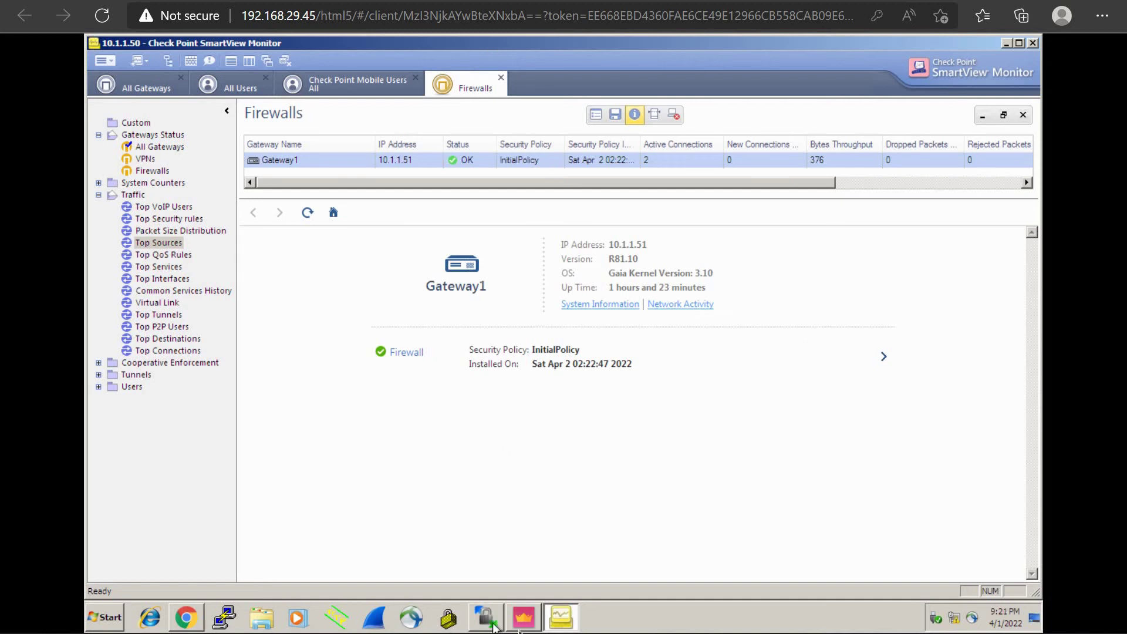
# Step: Re-save Gateway1's properties, then publish changes and set up Install Policy for the Standard policy
pyautogui.click(522, 626)
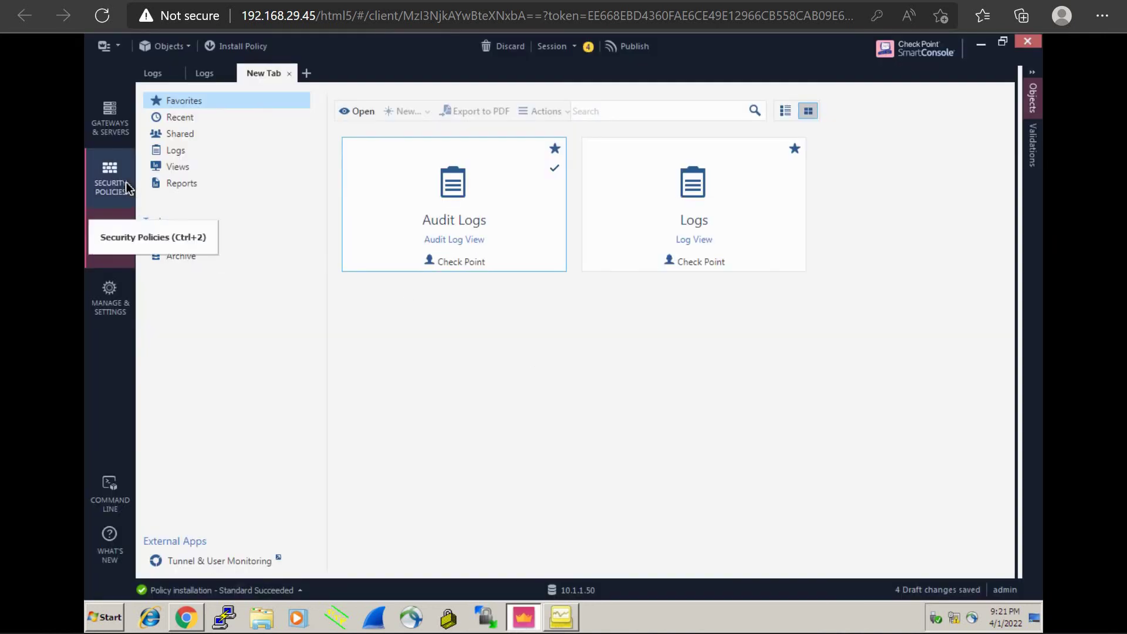
pyautogui.click(109, 117)
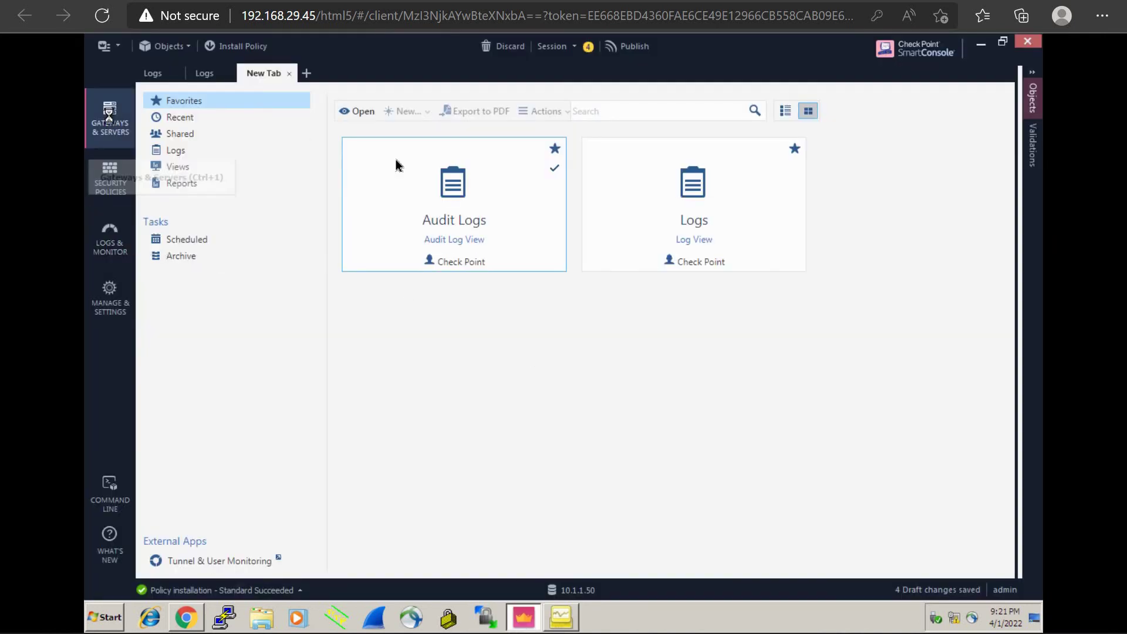
pyautogui.click(257, 131)
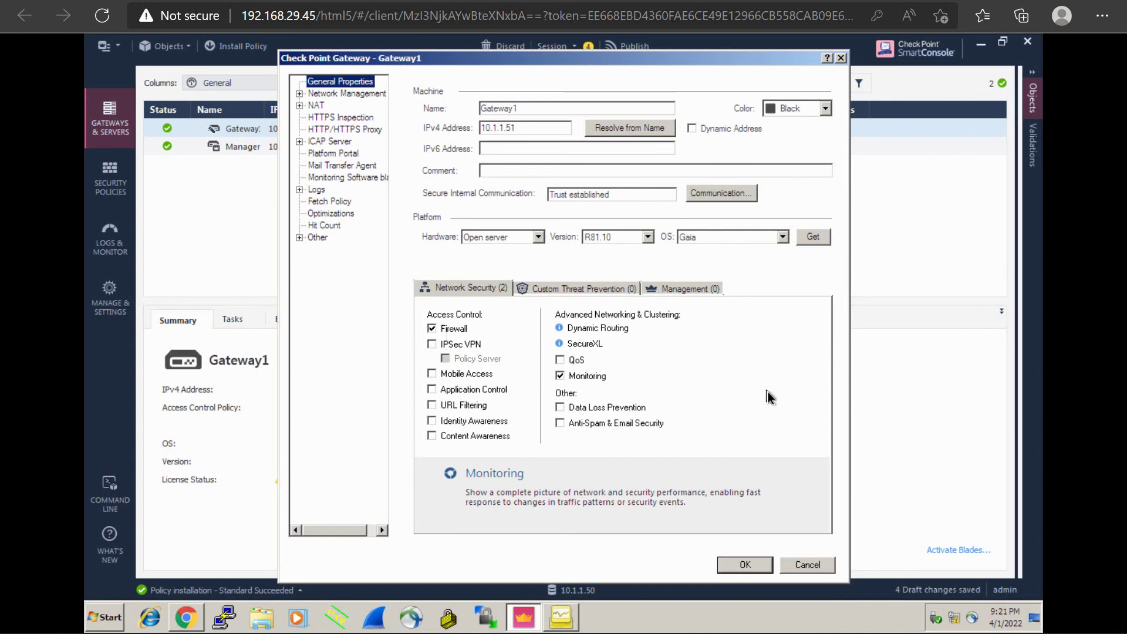
pyautogui.click(751, 564)
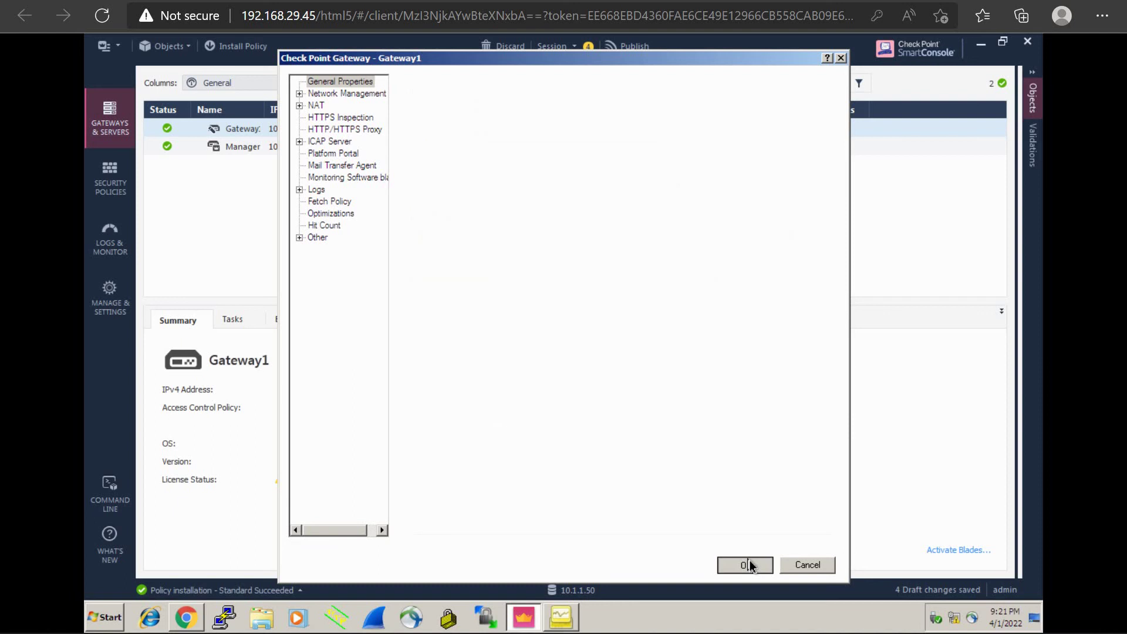
pyautogui.click(255, 47)
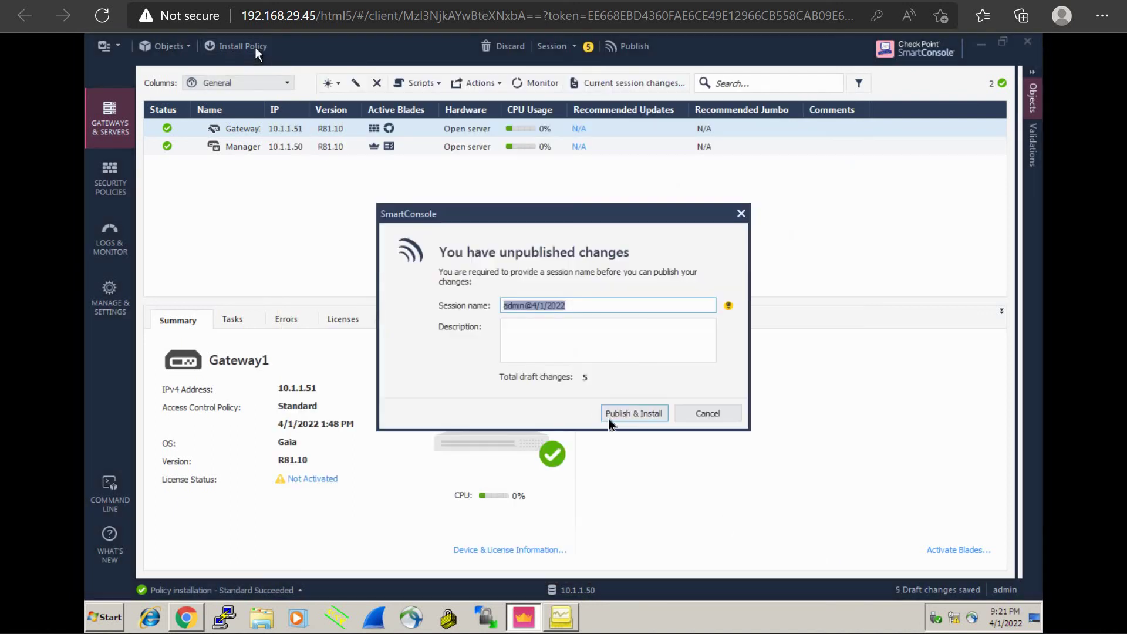
pyautogui.click(646, 417)
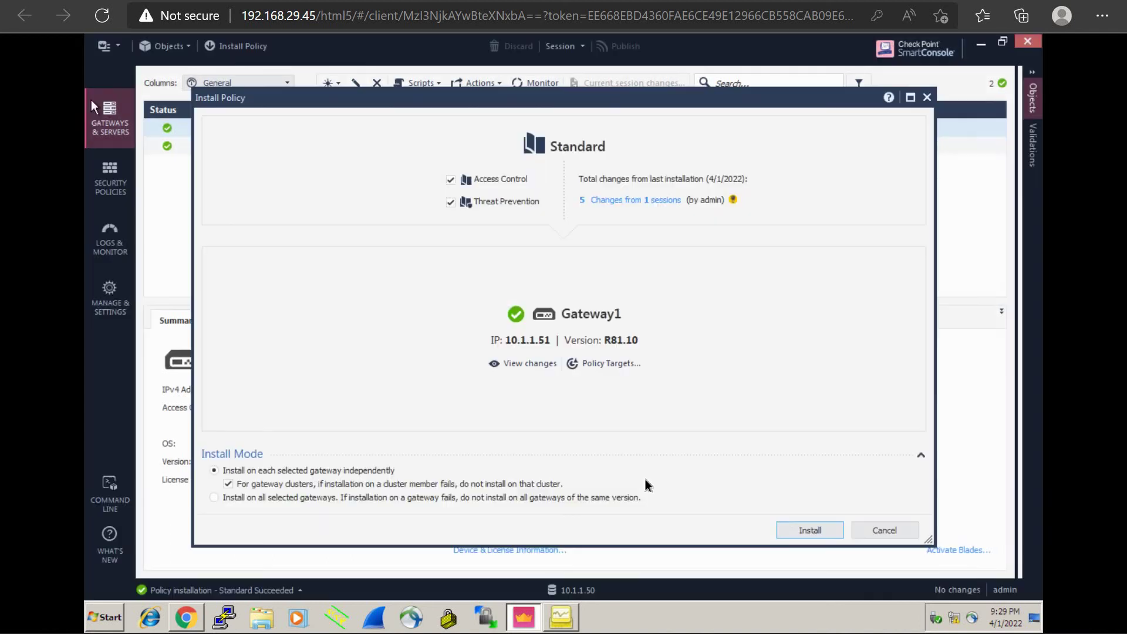
# Step: Install the Standard policy on Gateway1 and watch Recent Tasks until it reports success
pyautogui.click(815, 531)
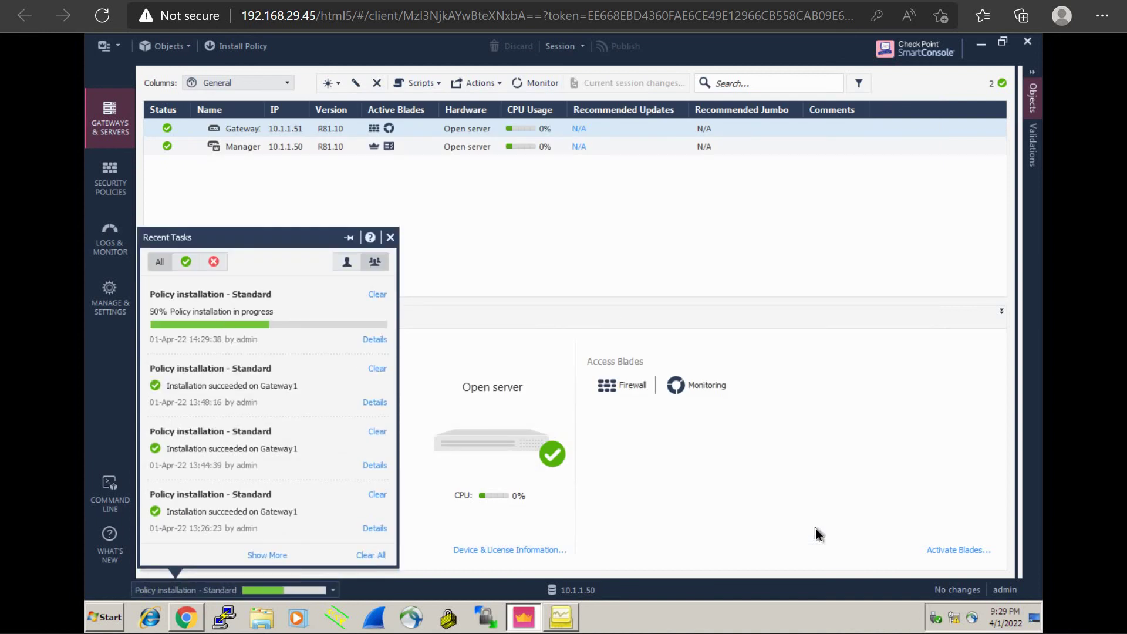
pyautogui.click(818, 534)
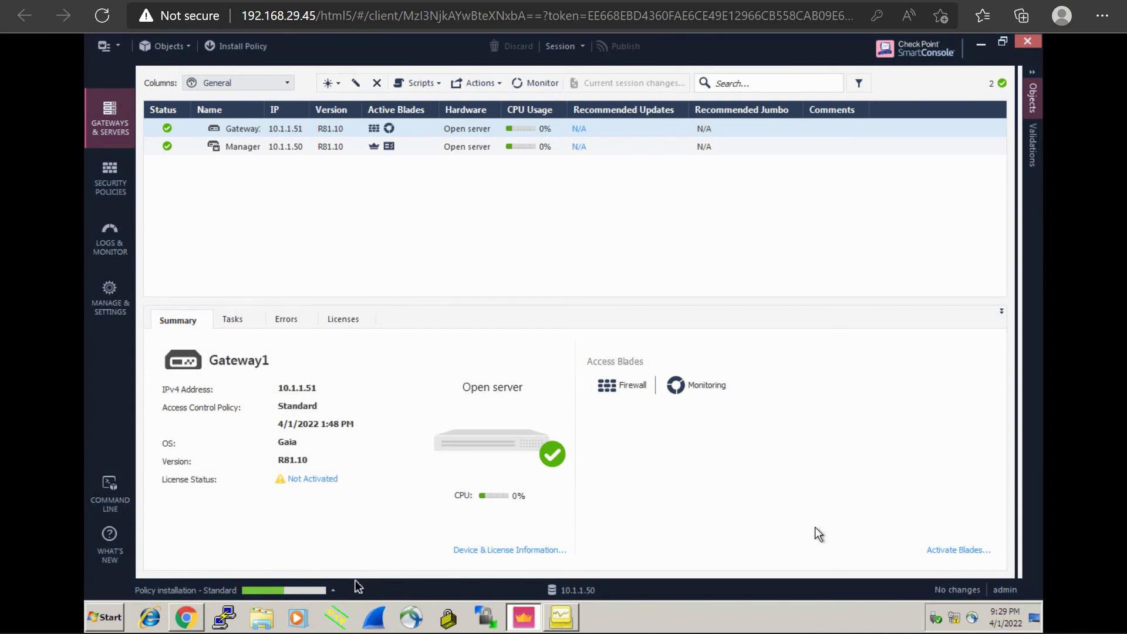
pyautogui.click(333, 591)
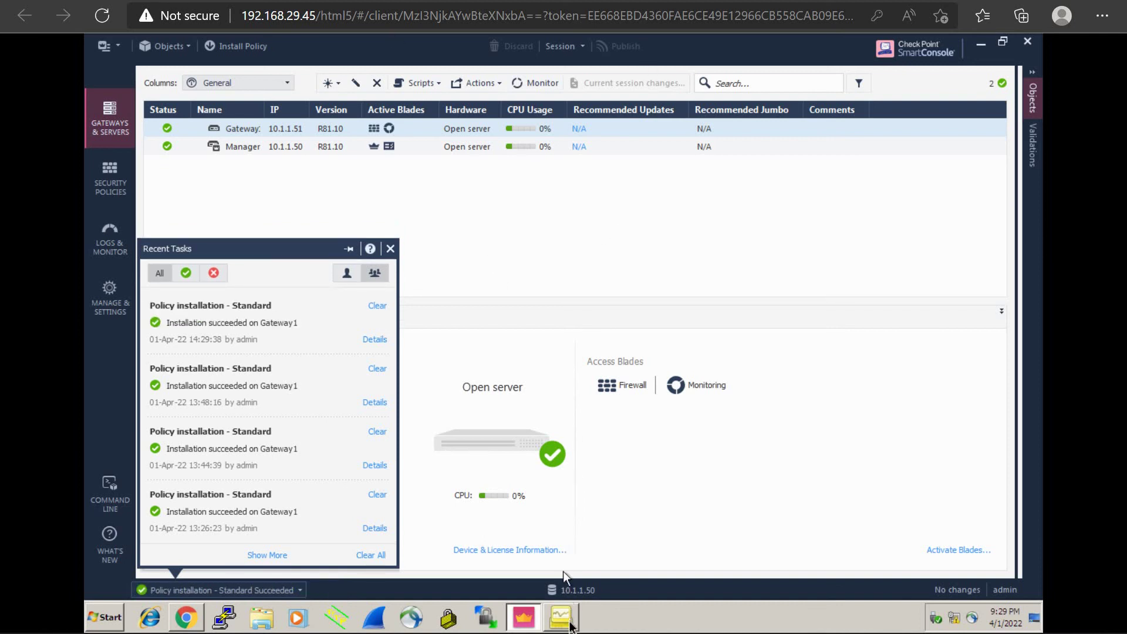
pyautogui.click(567, 621)
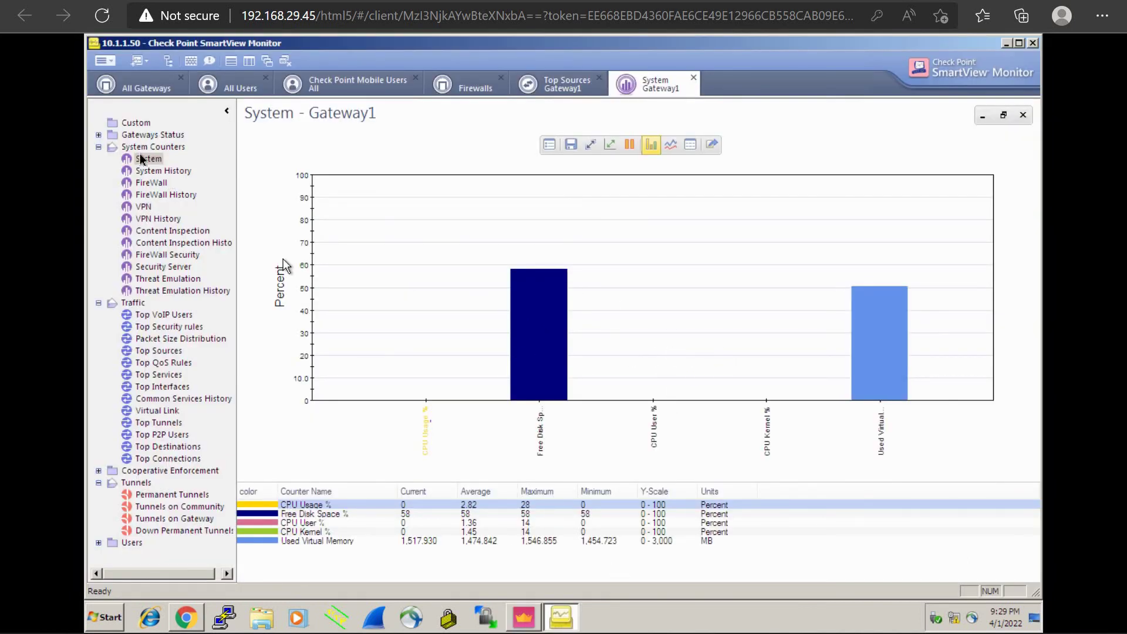
# Step: Open the Top Sources chart for Gateway1, check the System view, and finish on Firewalls
pyautogui.click(98, 146)
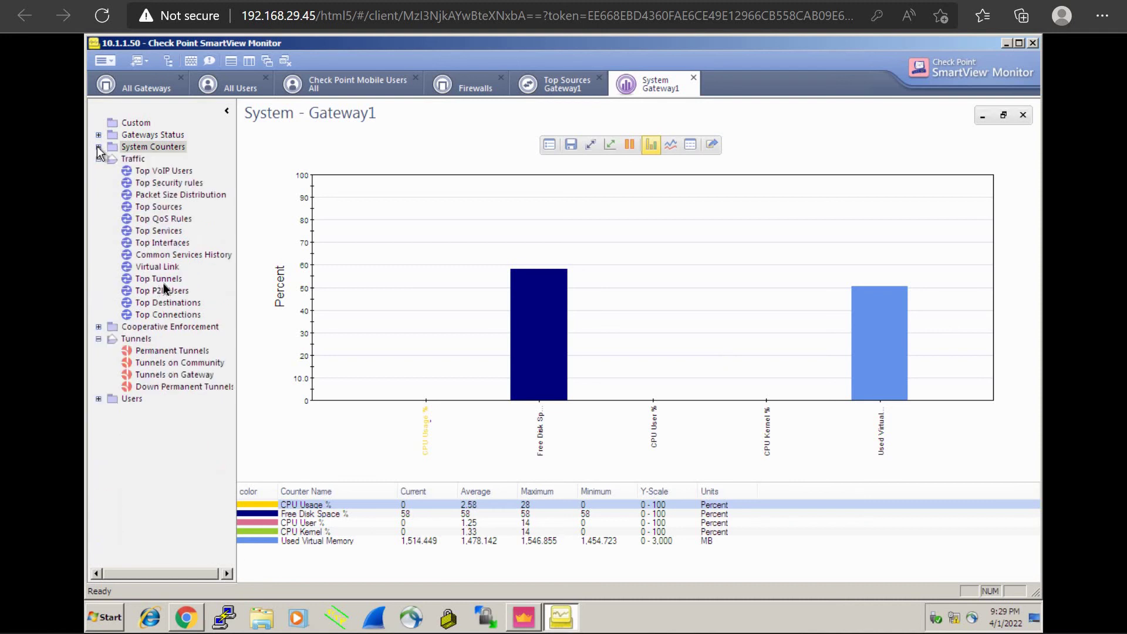
pyautogui.doubleClick(158, 209)
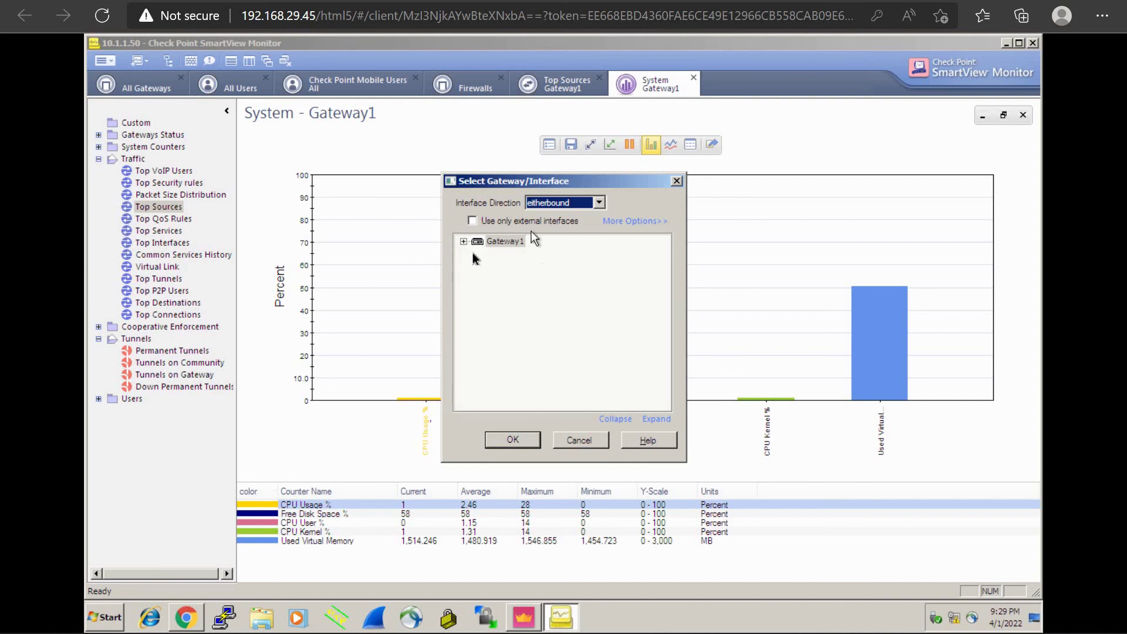
pyautogui.click(510, 442)
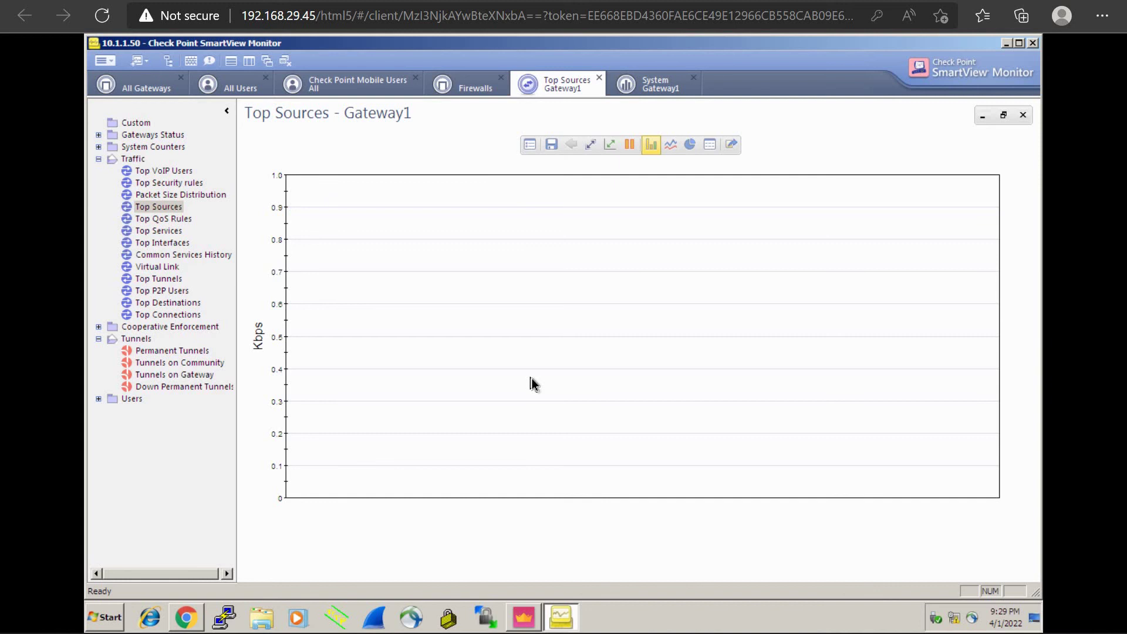
pyautogui.click(646, 89)
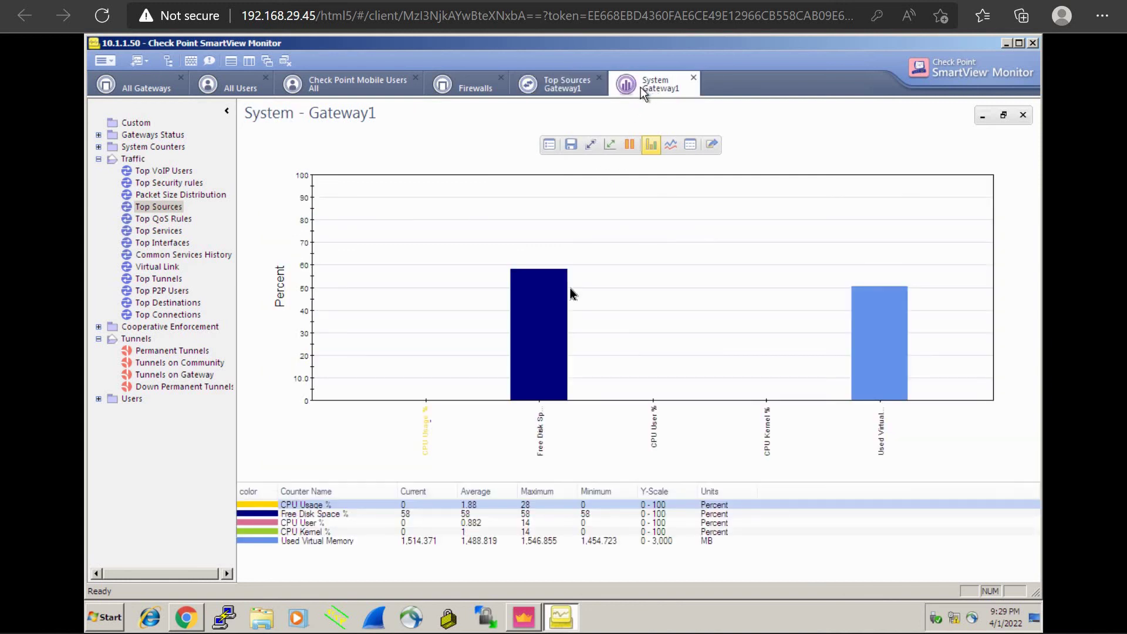
pyautogui.click(566, 86)
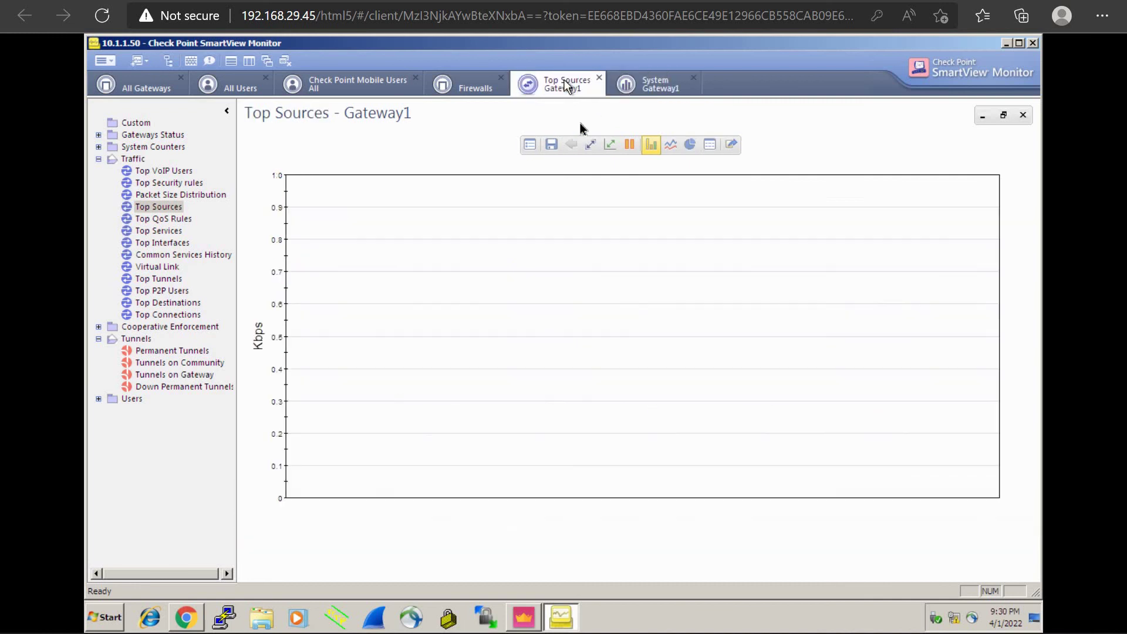
pyautogui.click(469, 87)
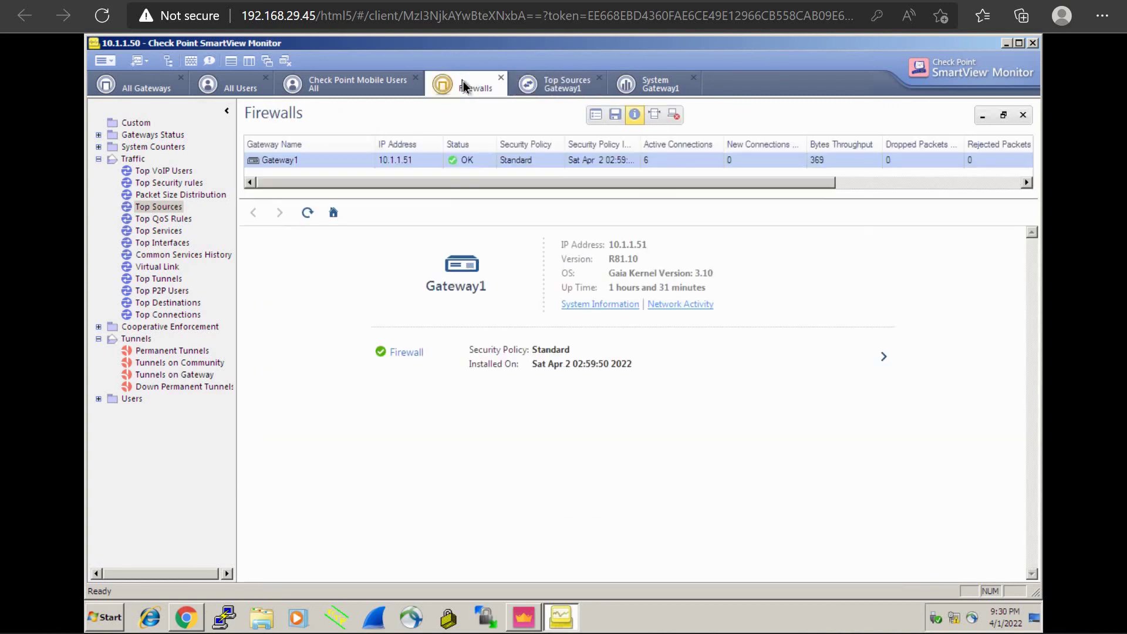
# Step: Back on the Top Sources Gateway1 chart, pause updating and view the 0–1 Kbps Y-scale unchanged
pyautogui.click(357, 83)
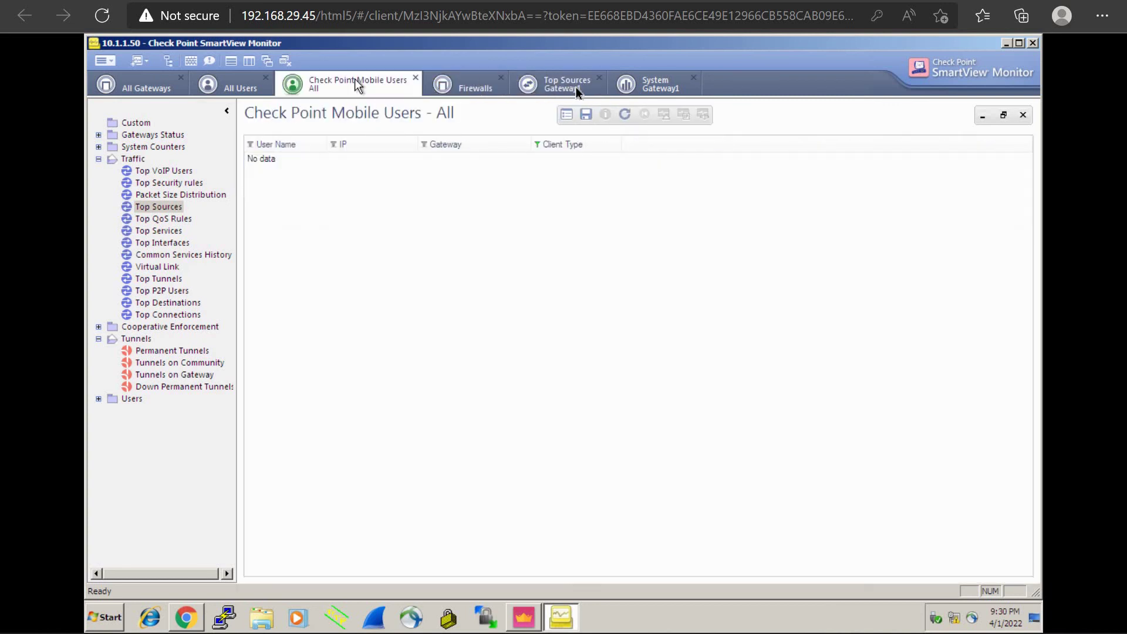
pyautogui.click(577, 89)
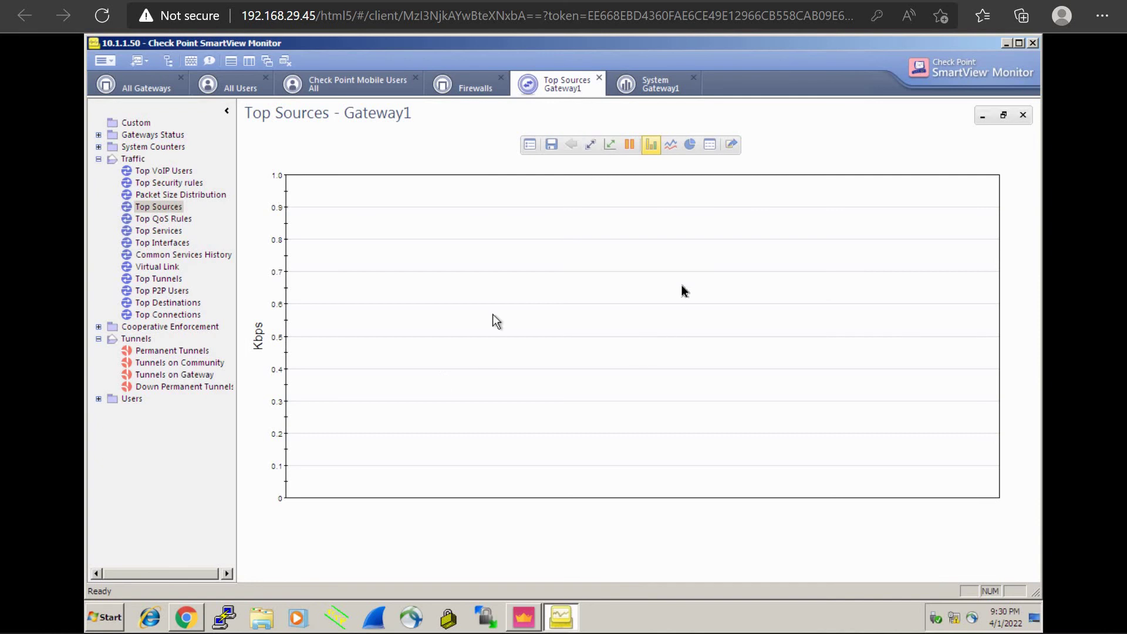
pyautogui.click(632, 146)
pyautogui.click(611, 147)
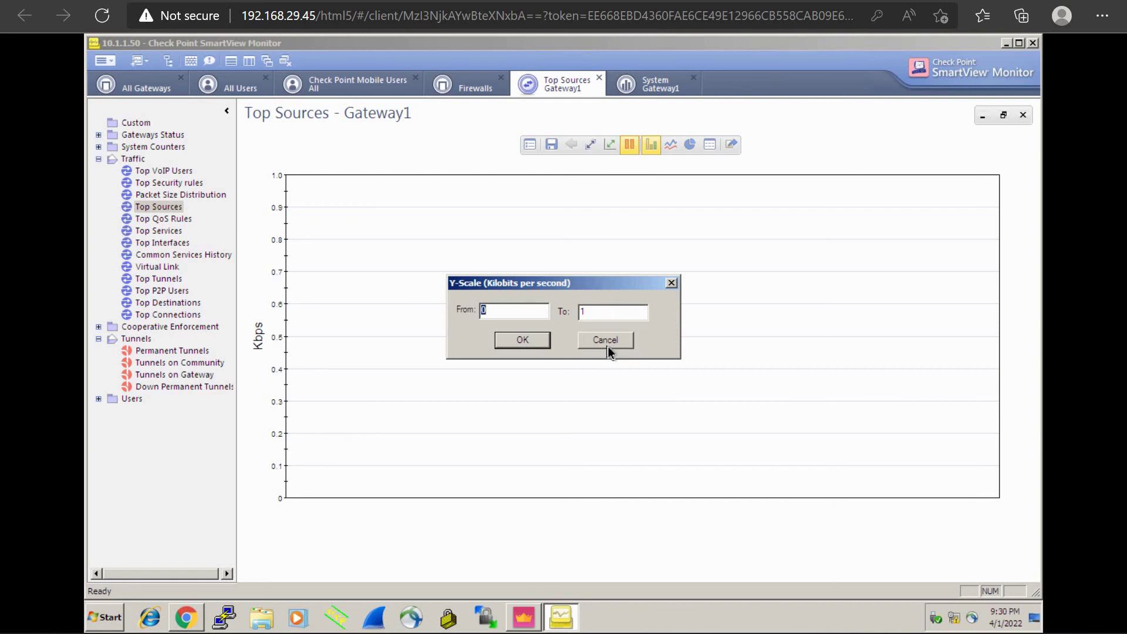
pyautogui.click(607, 343)
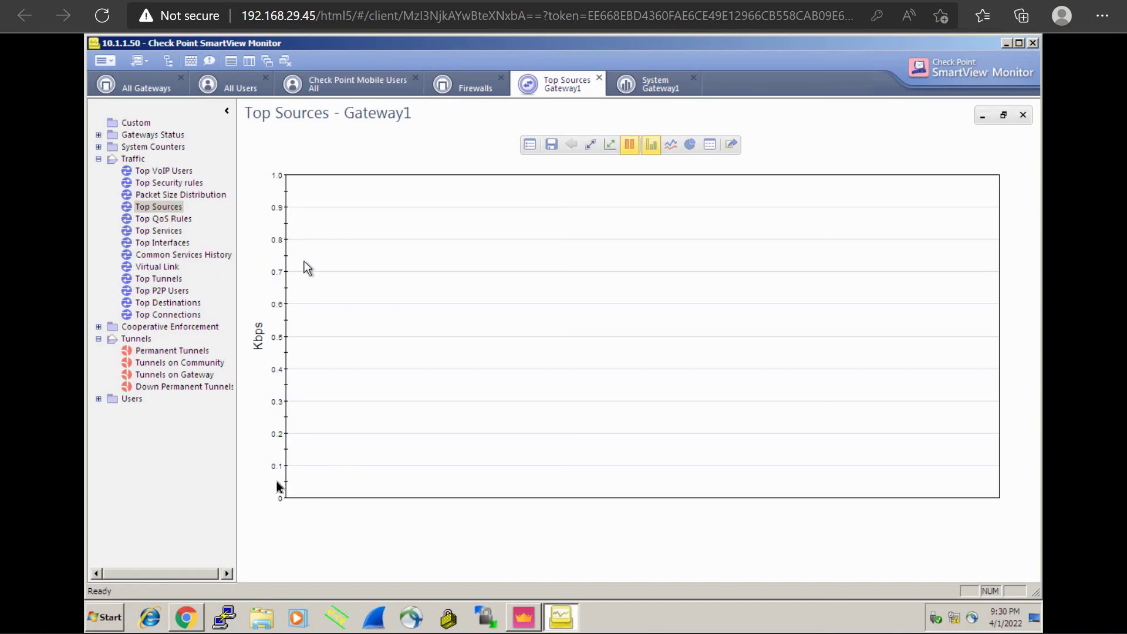
# Step: Load the router page in Chrome at 10.1.1.51 on port 80 instead of 800
pyautogui.click(193, 616)
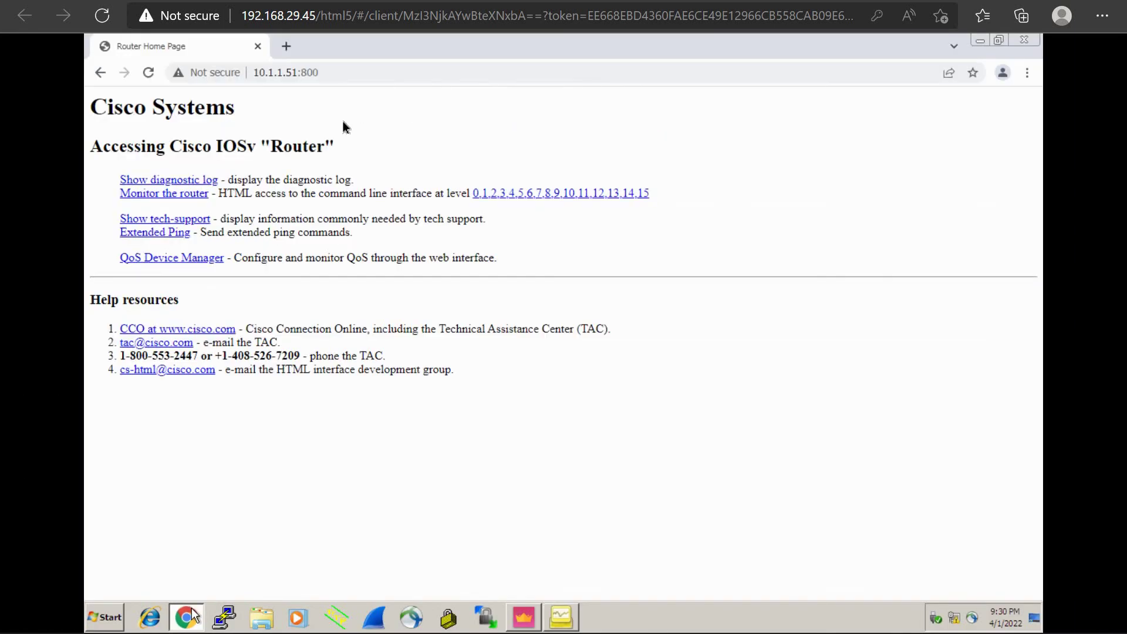
pyautogui.click(419, 71)
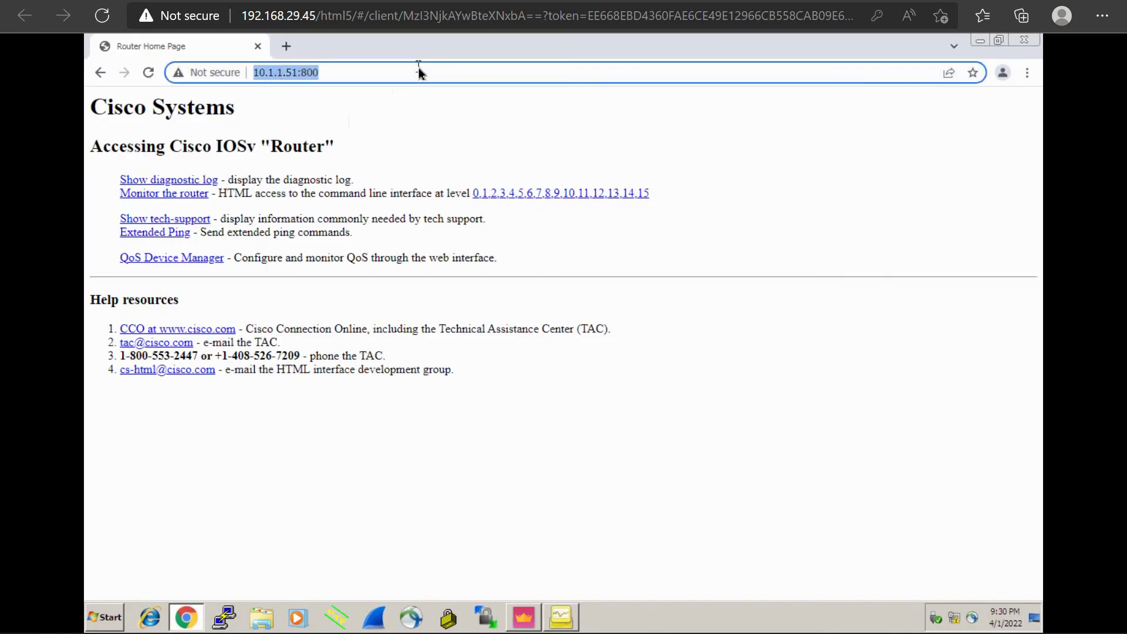
pyautogui.click(419, 70)
pyautogui.press('Return')
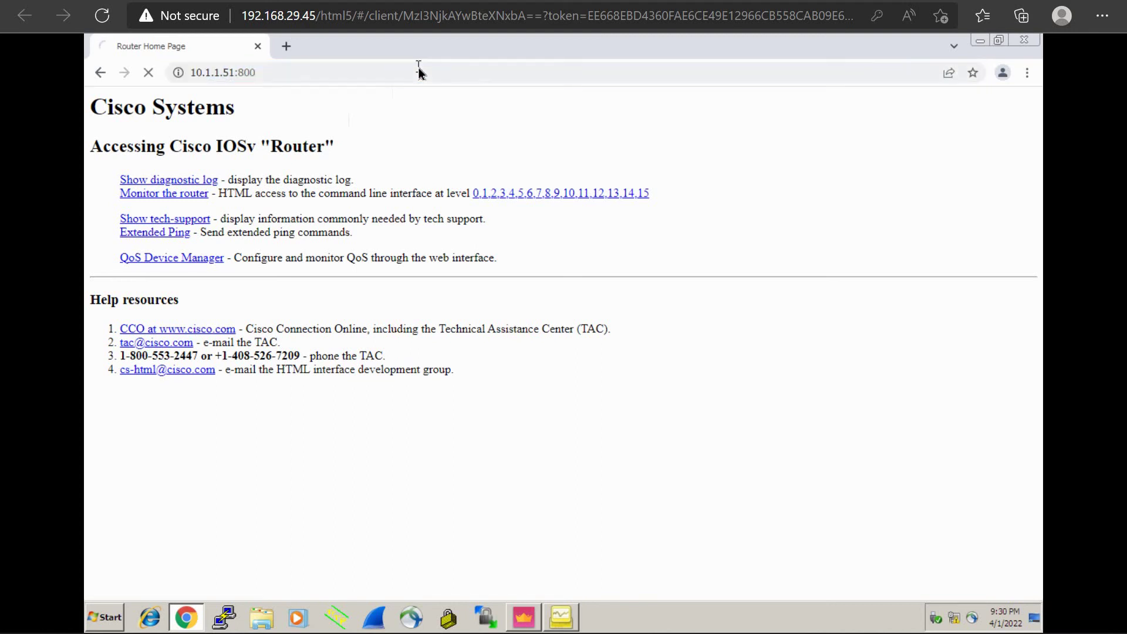
pyautogui.click(359, 72)
pyautogui.click(360, 72)
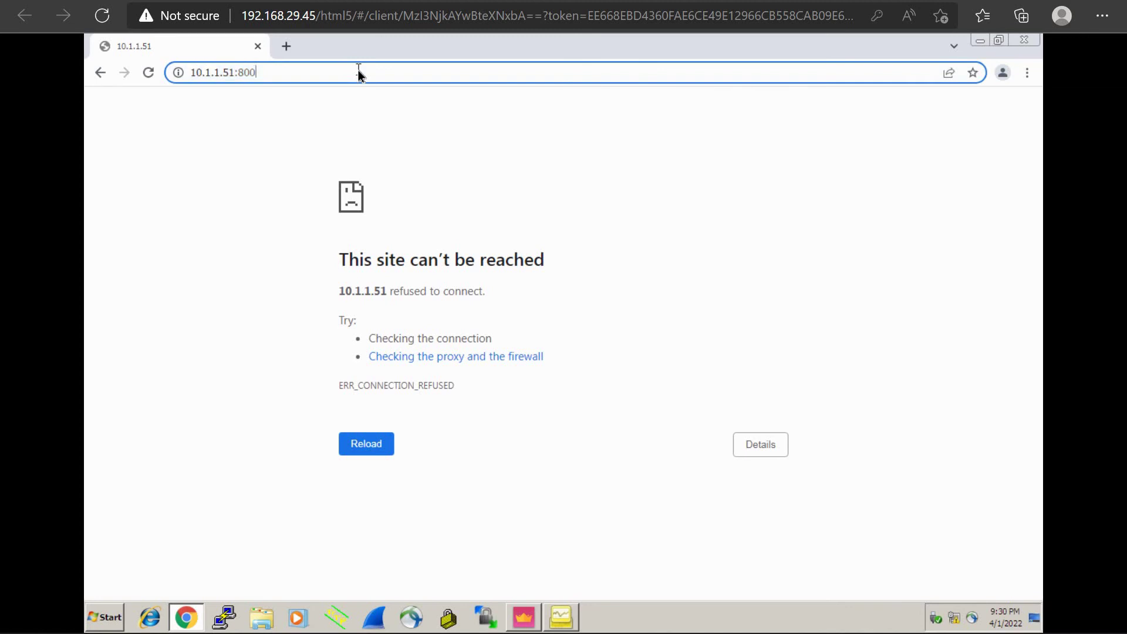
pyautogui.press('BackSpace')
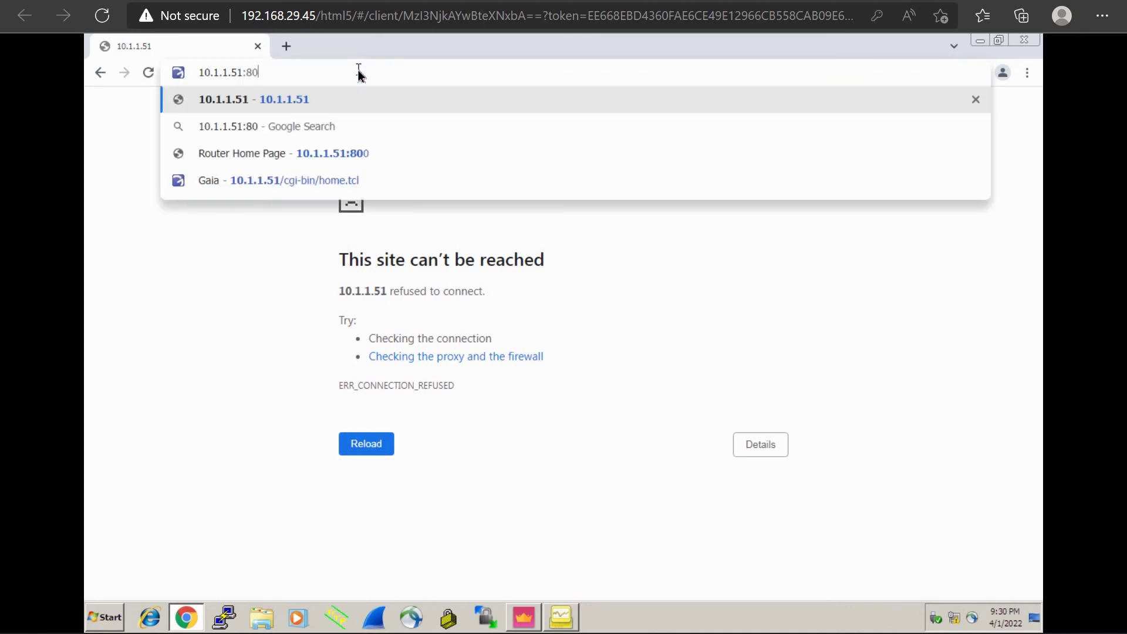
pyautogui.press('Return')
# Step: Sign in with the router's username and password, then return to SmartView Monitor
pyautogui.write('cisco')
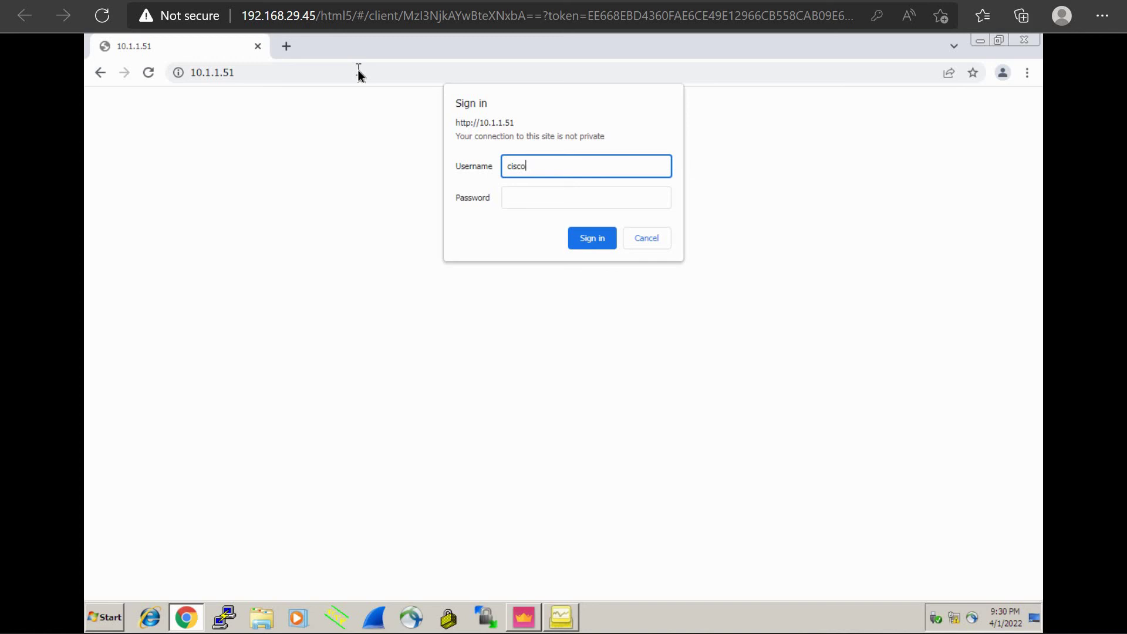
pyautogui.press('Tab')
pyautogui.write('cisco')
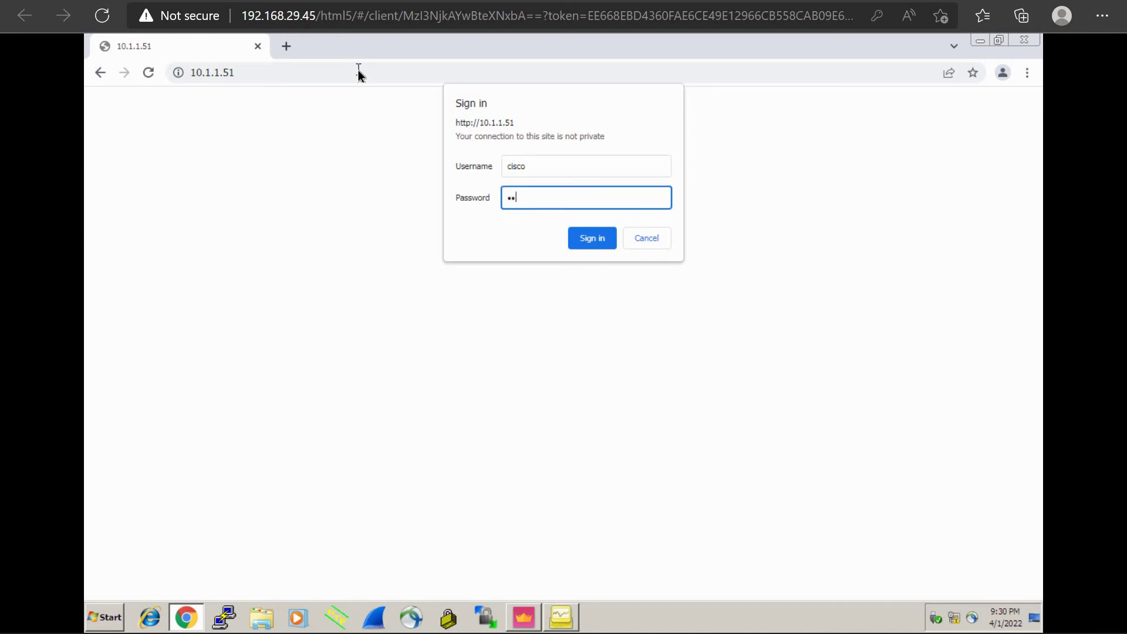
pyautogui.press('Return')
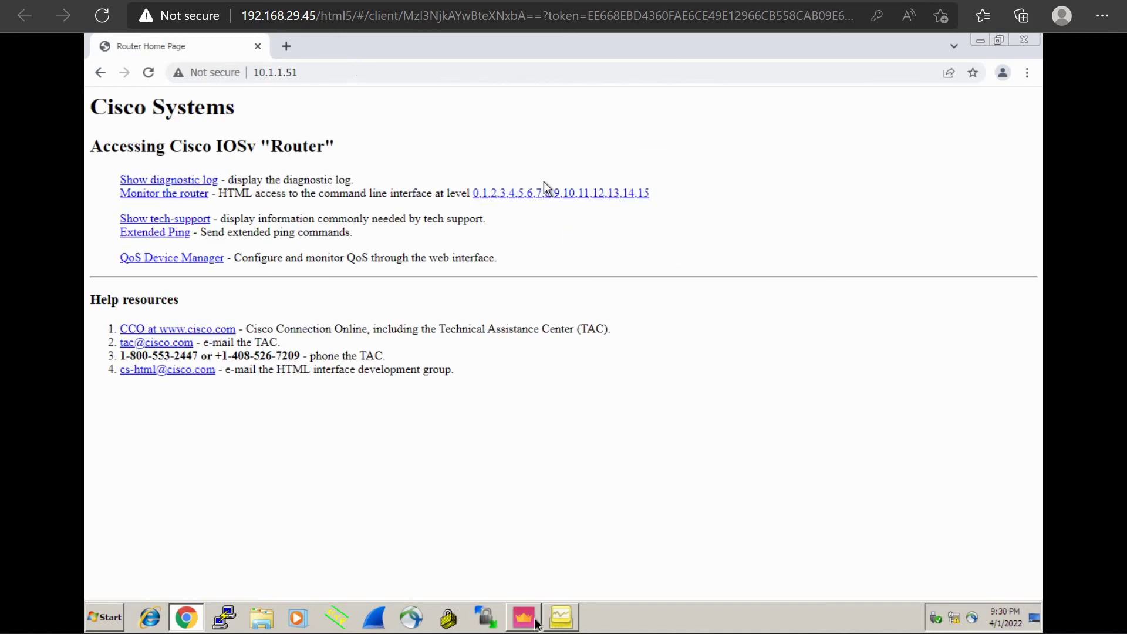
pyautogui.click(562, 623)
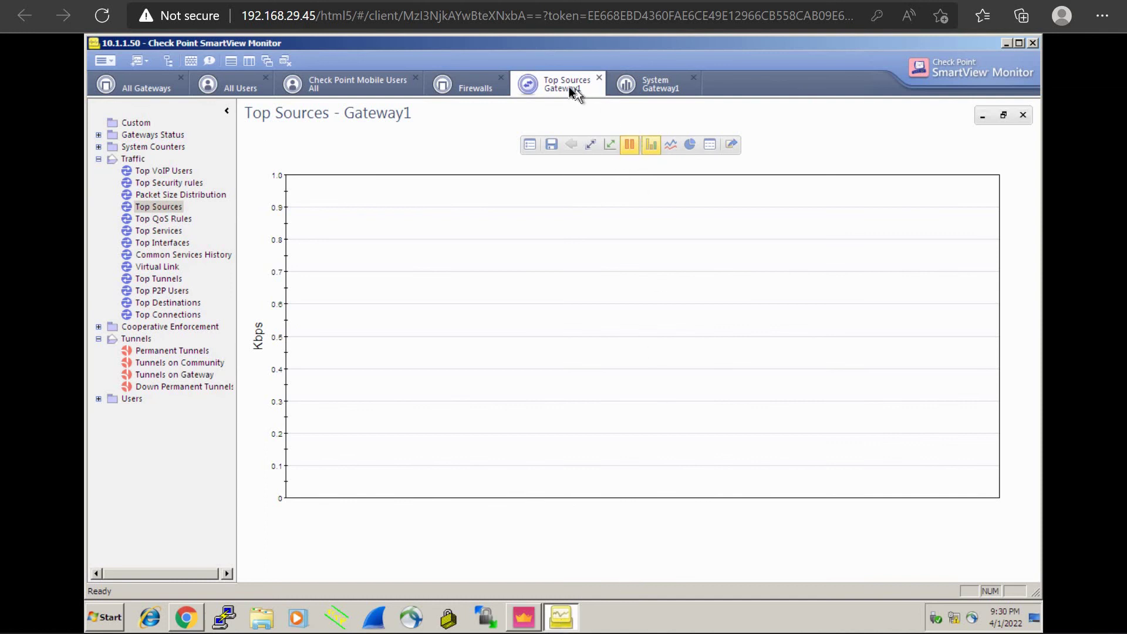
# Step: Run Top Sources for Gateway1 using only external interfaces
pyautogui.doubleClick(159, 207)
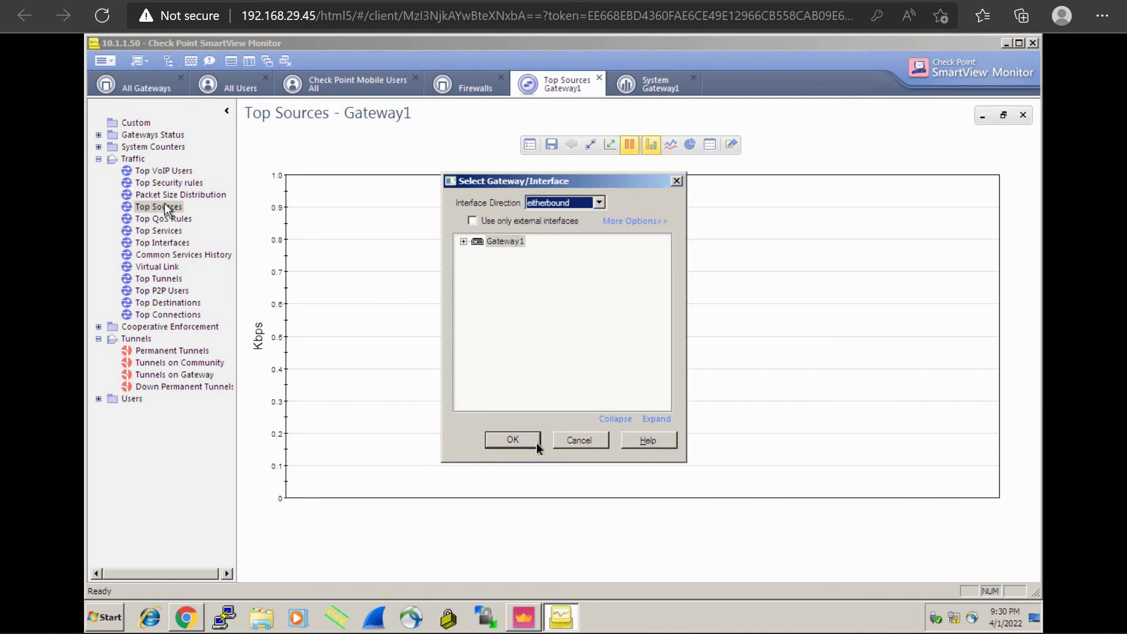
pyautogui.click(472, 221)
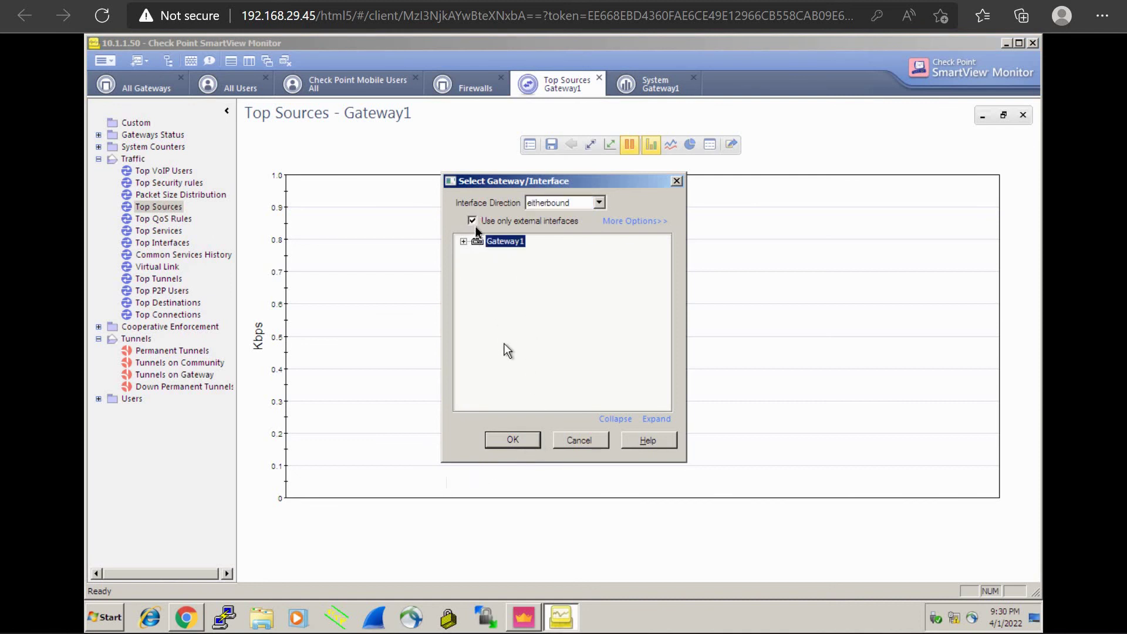
pyautogui.click(508, 446)
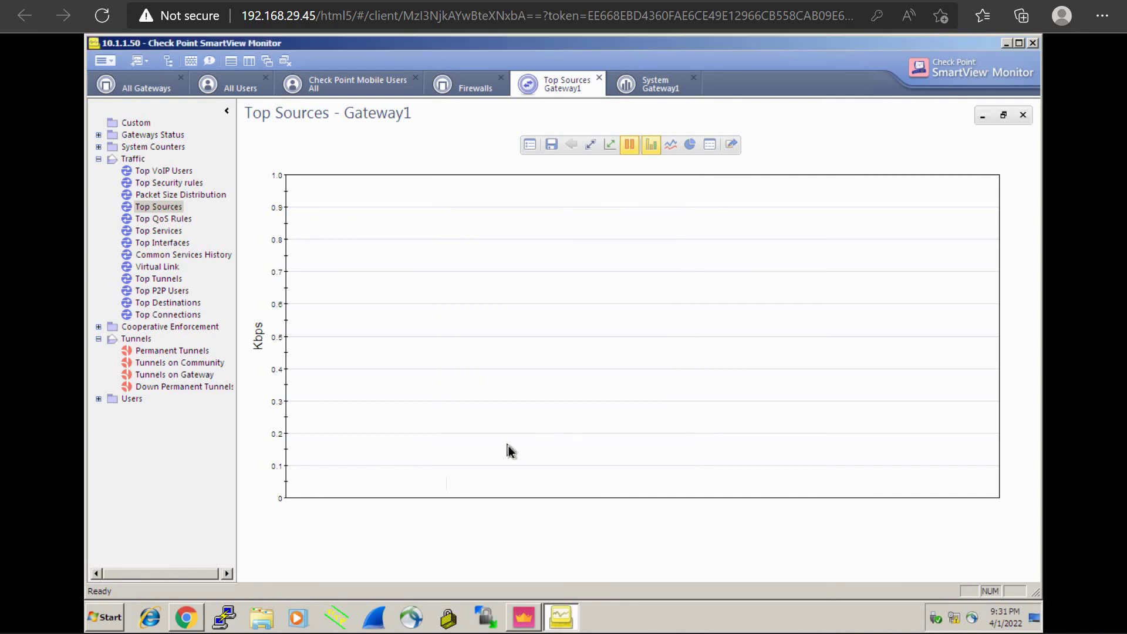
# Step: Browse the Top Sources query properties tabs and cancel without changes
pyautogui.click(529, 146)
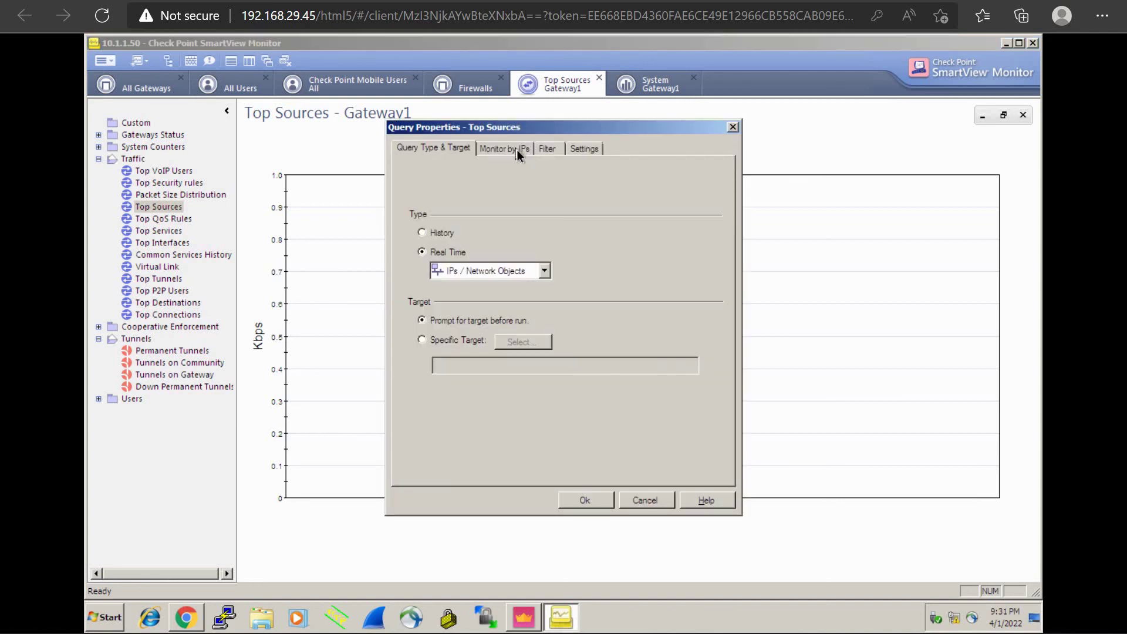
pyautogui.click(517, 149)
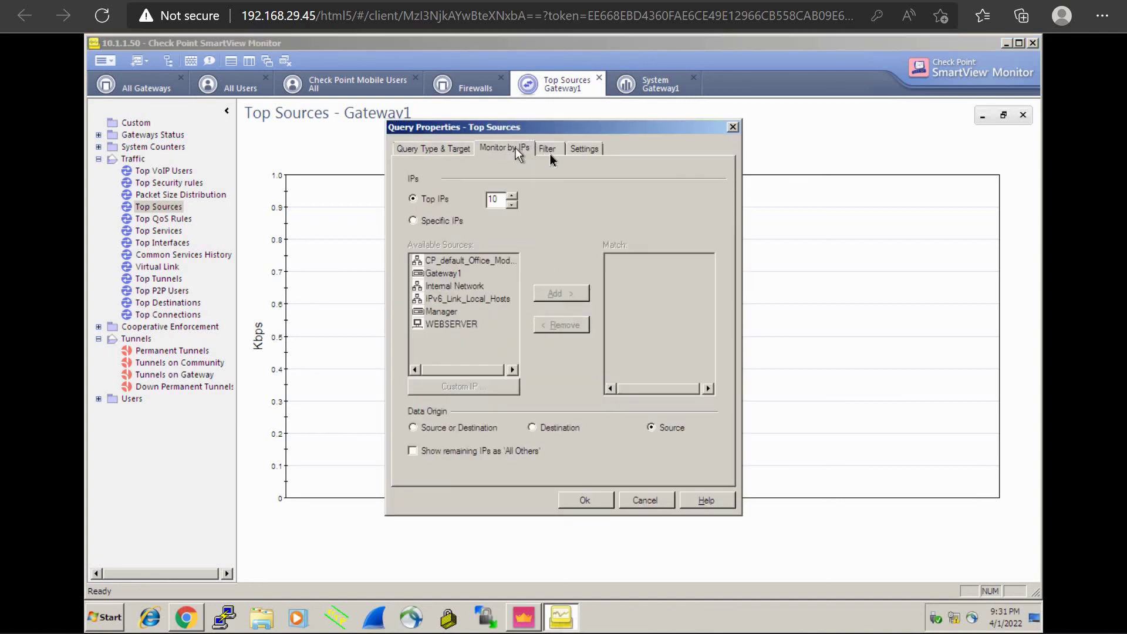
pyautogui.click(548, 152)
pyautogui.click(585, 150)
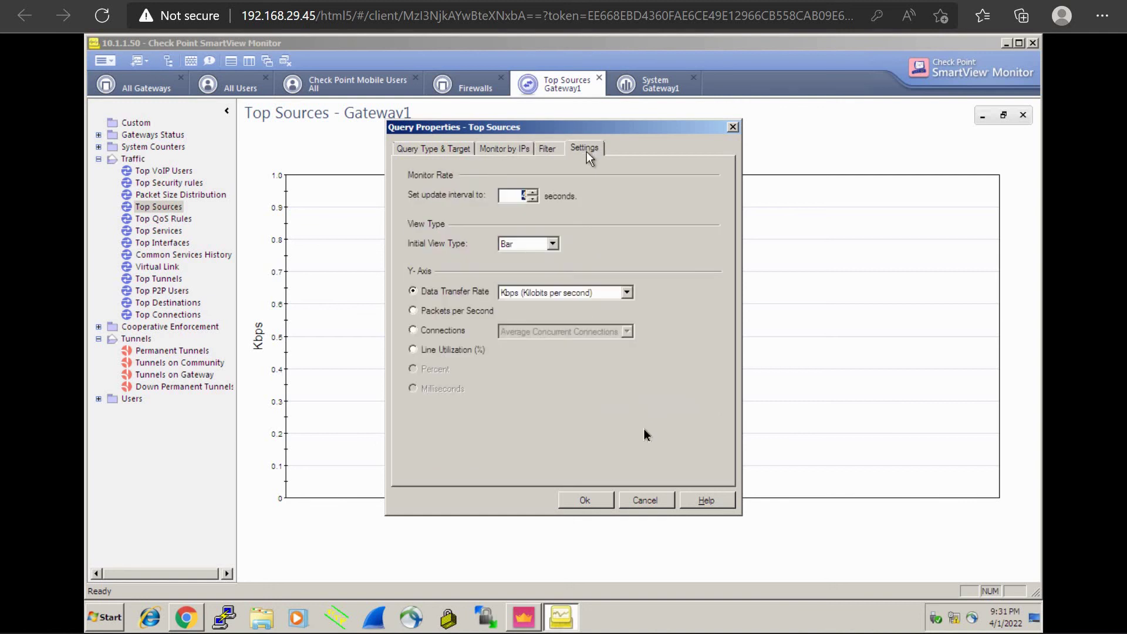
pyautogui.click(647, 503)
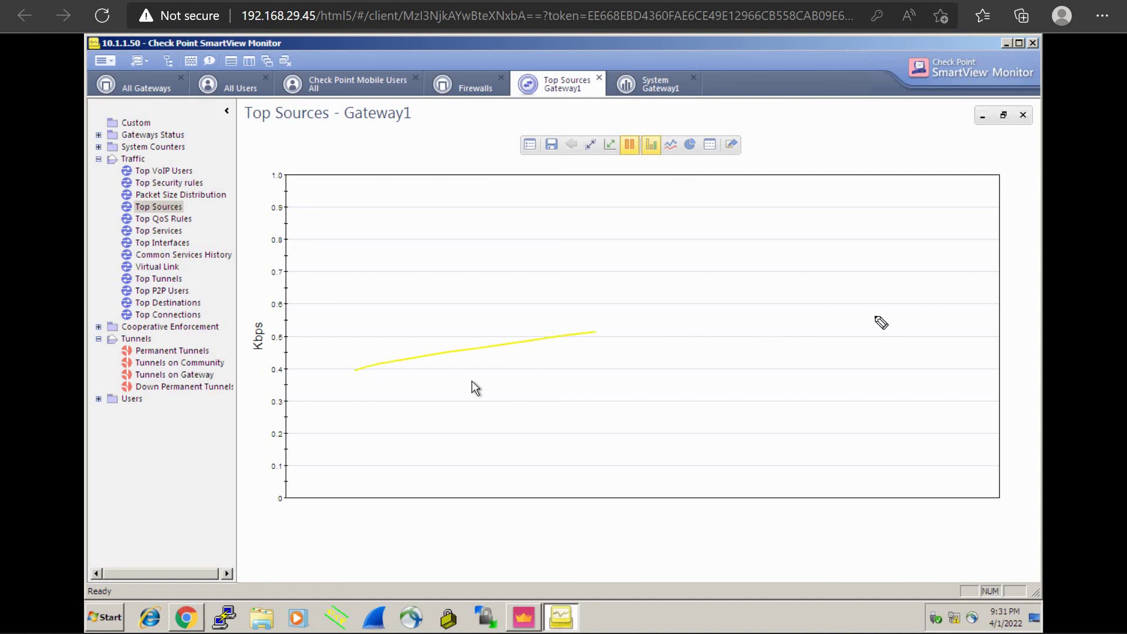
pyautogui.moveTo(626, 237); pyautogui.dragTo(633, 324)
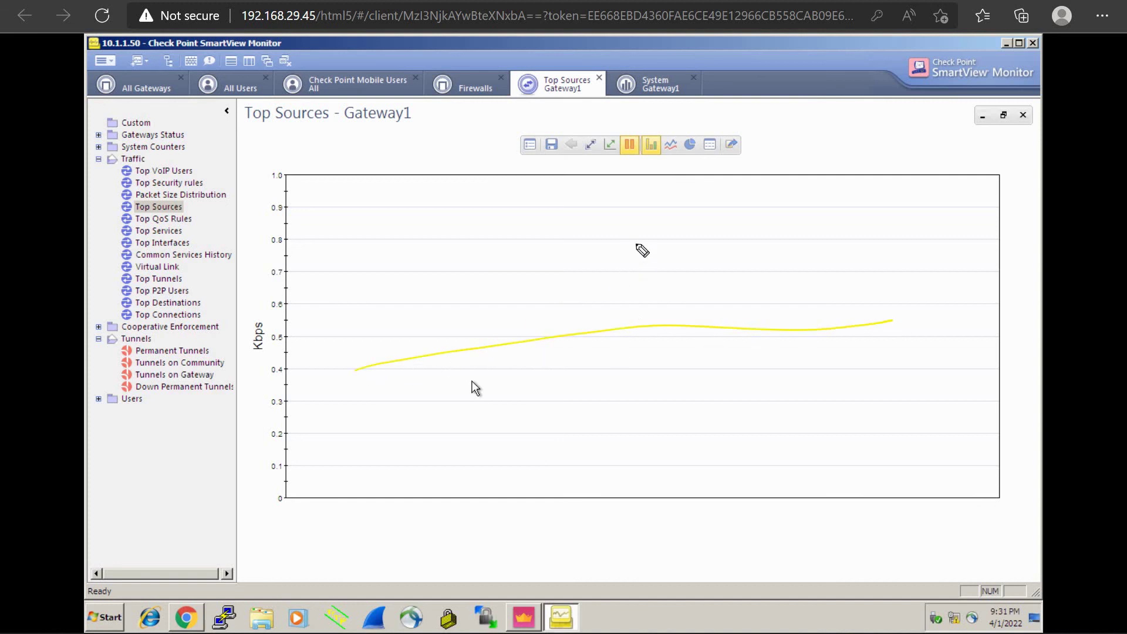
pyautogui.moveTo(646, 238); pyautogui.dragTo(646, 328)
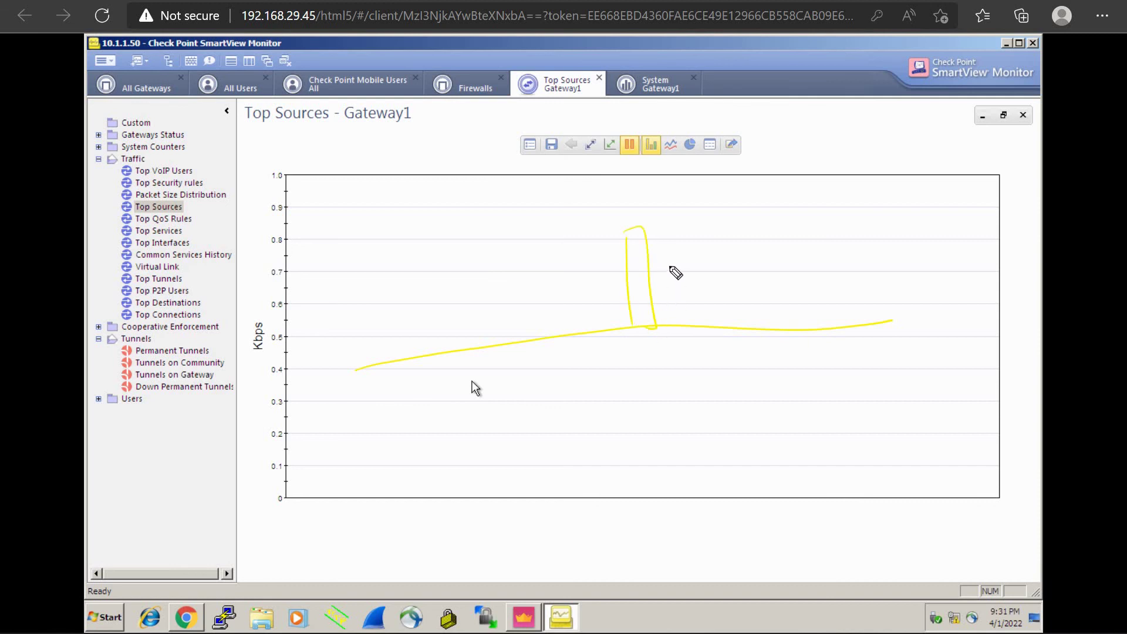
pyautogui.moveTo(660, 251)
pyautogui.mouseDown()
pyautogui.moveTo(698, 318)
pyautogui.moveTo(686, 328)
pyautogui.mouseUp()
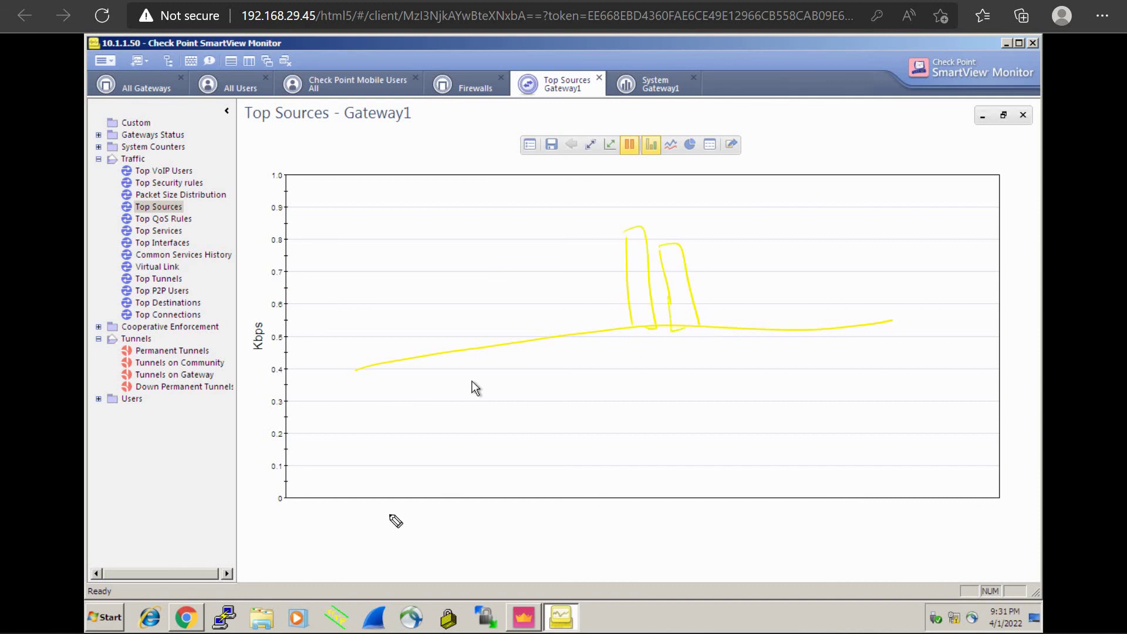
pyautogui.moveTo(274, 522); pyautogui.dragTo(347, 516)
pyautogui.moveTo(283, 539); pyautogui.dragTo(358, 528)
pyautogui.moveTo(697, 213)
pyautogui.mouseDown()
pyautogui.moveTo(673, 258)
pyautogui.moveTo(687, 251)
pyautogui.mouseUp()
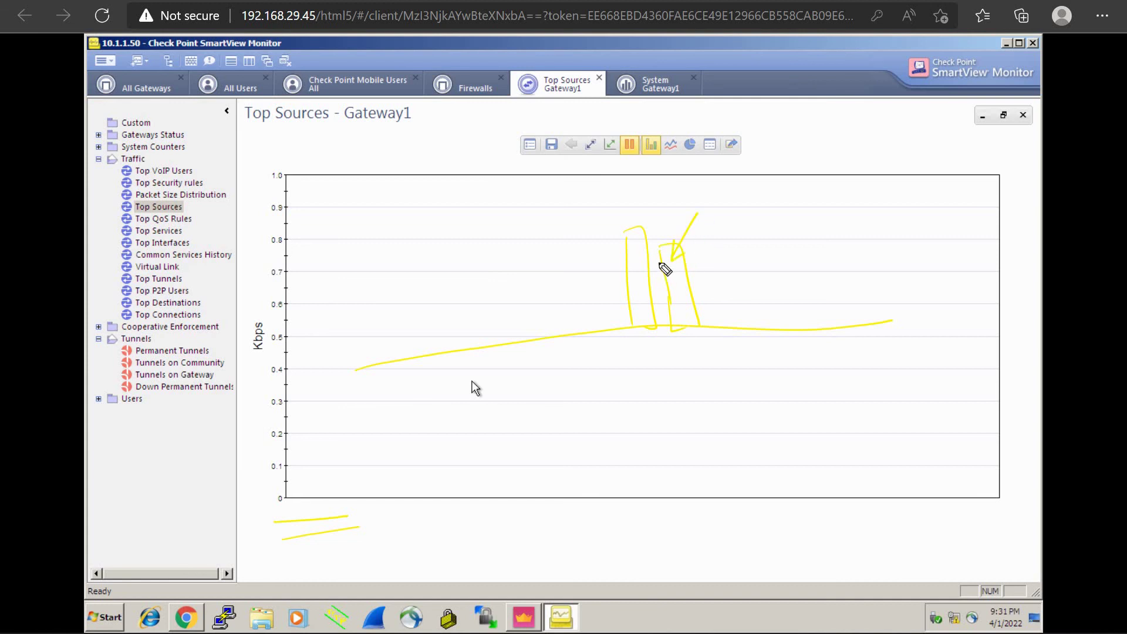
pyautogui.moveTo(639, 294)
pyautogui.mouseDown()
pyautogui.moveTo(613, 188)
pyautogui.moveTo(633, 173)
pyautogui.moveTo(664, 292)
pyautogui.mouseUp()
pyautogui.moveTo(620, 179); pyautogui.dragTo(641, 315)
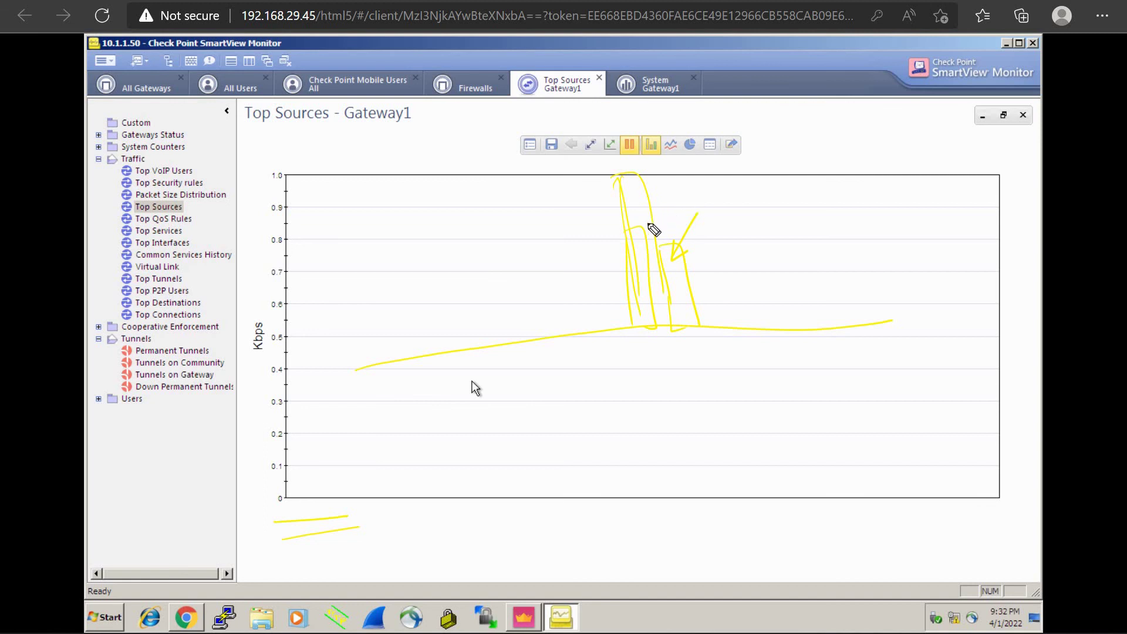
pyautogui.moveTo(648, 229)
pyautogui.mouseDown()
pyautogui.moveTo(692, 201)
pyautogui.moveTo(724, 214)
pyautogui.moveTo(806, 189)
pyautogui.mouseUp()
pyautogui.moveTo(727, 217)
pyautogui.mouseDown()
pyautogui.moveTo(795, 204)
pyautogui.moveTo(802, 215)
pyautogui.mouseUp()
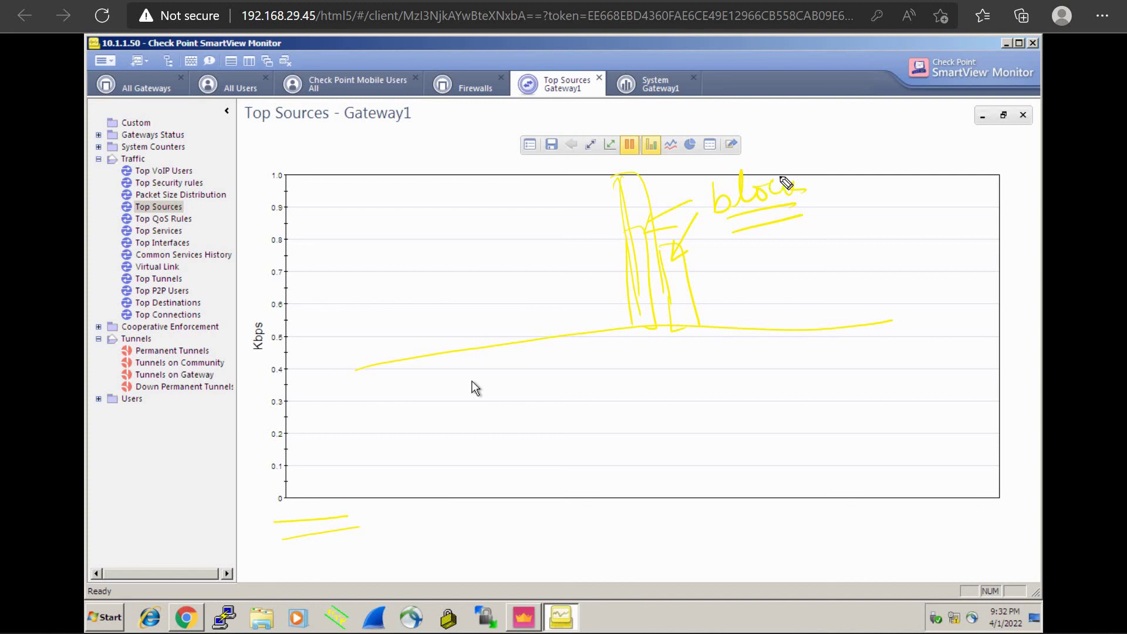
pyautogui.click(792, 169)
pyautogui.moveTo(838, 211); pyautogui.dragTo(789, 163)
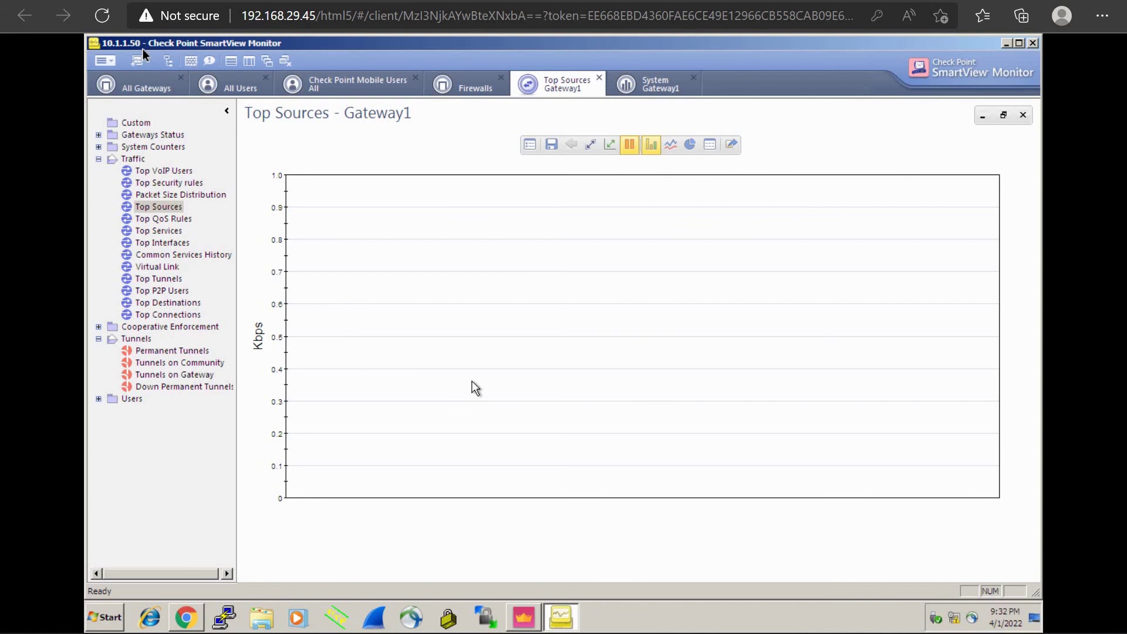
# Step: Open the Enforced Suspicious Activity Rules list and show the rules for Gateway1
pyautogui.click(192, 61)
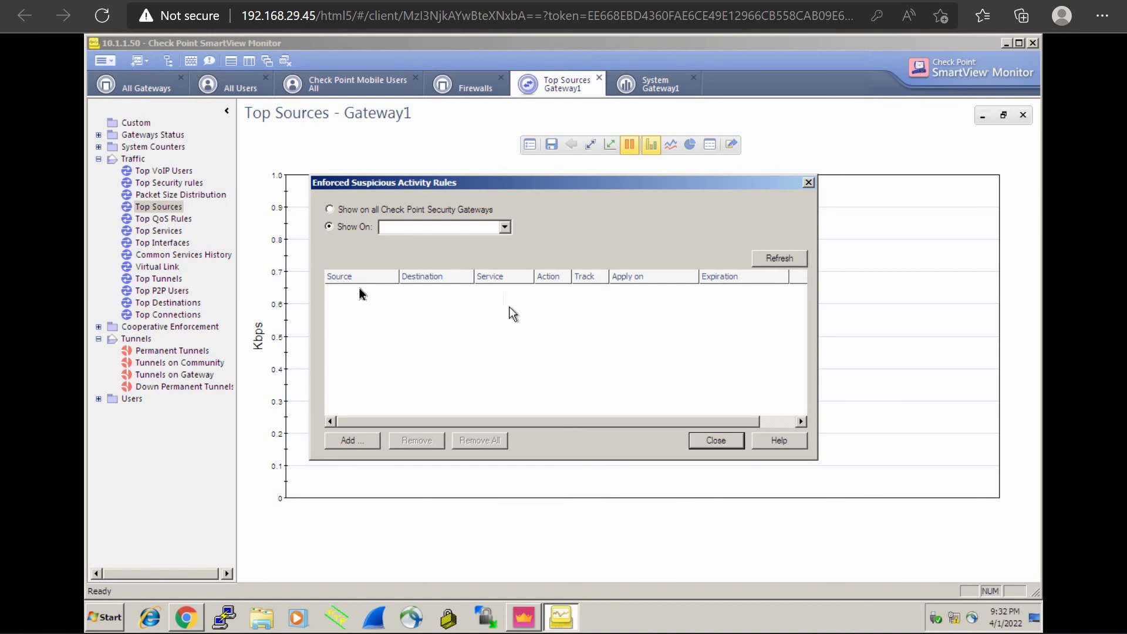
pyautogui.click(506, 228)
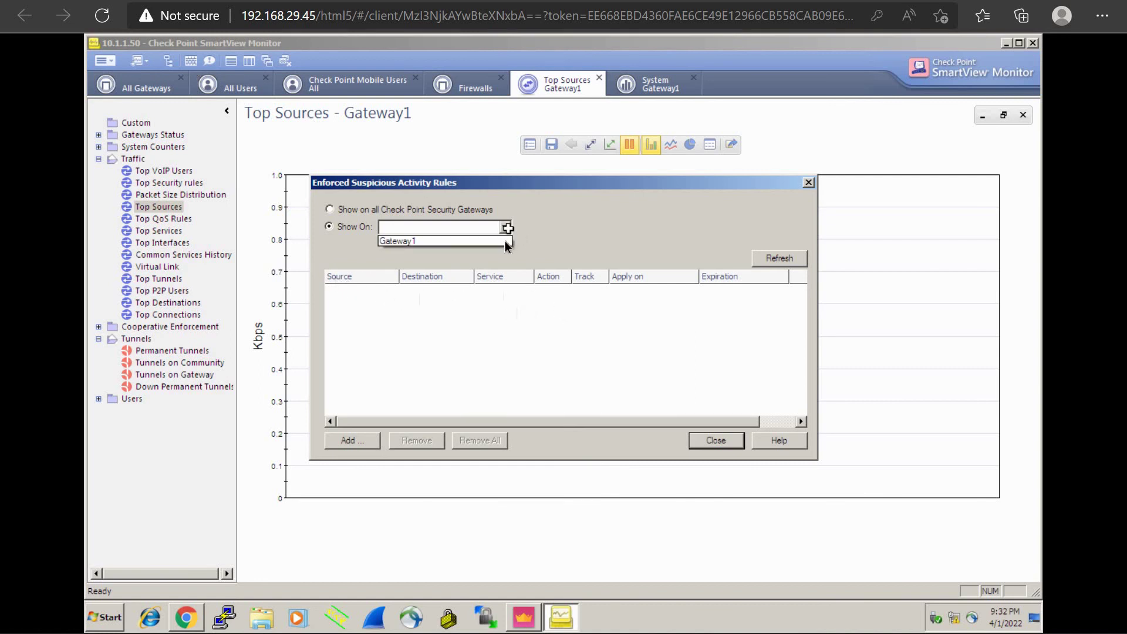
pyautogui.click(503, 241)
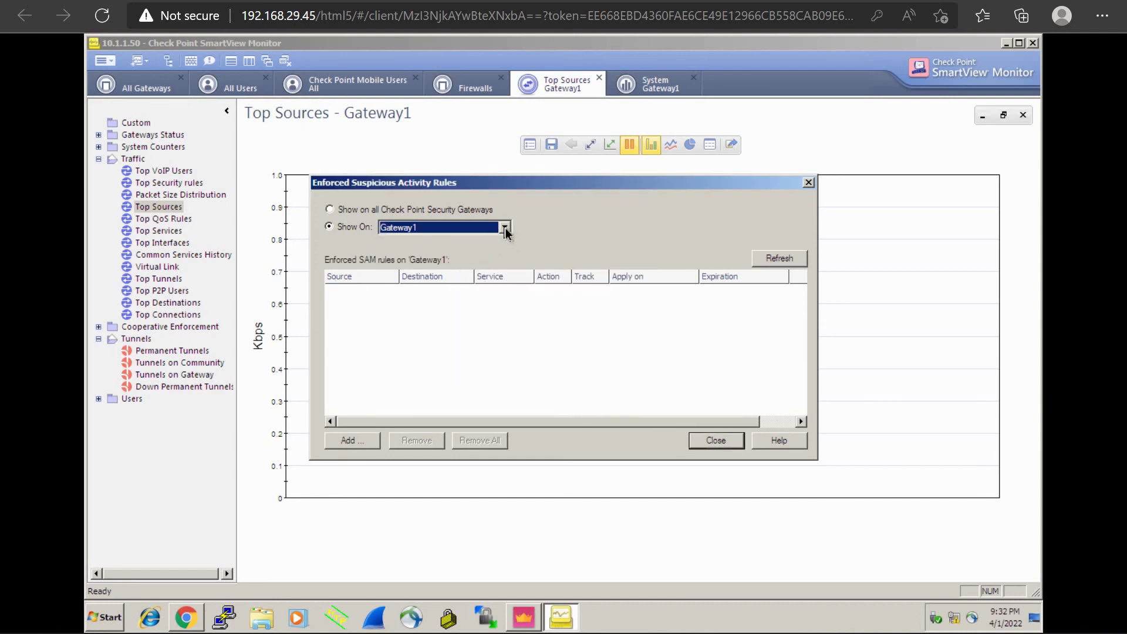
# Step: Handwrite a sample rule with source 10.1.1.10 circled and an example destination address
pyautogui.click(384, 315)
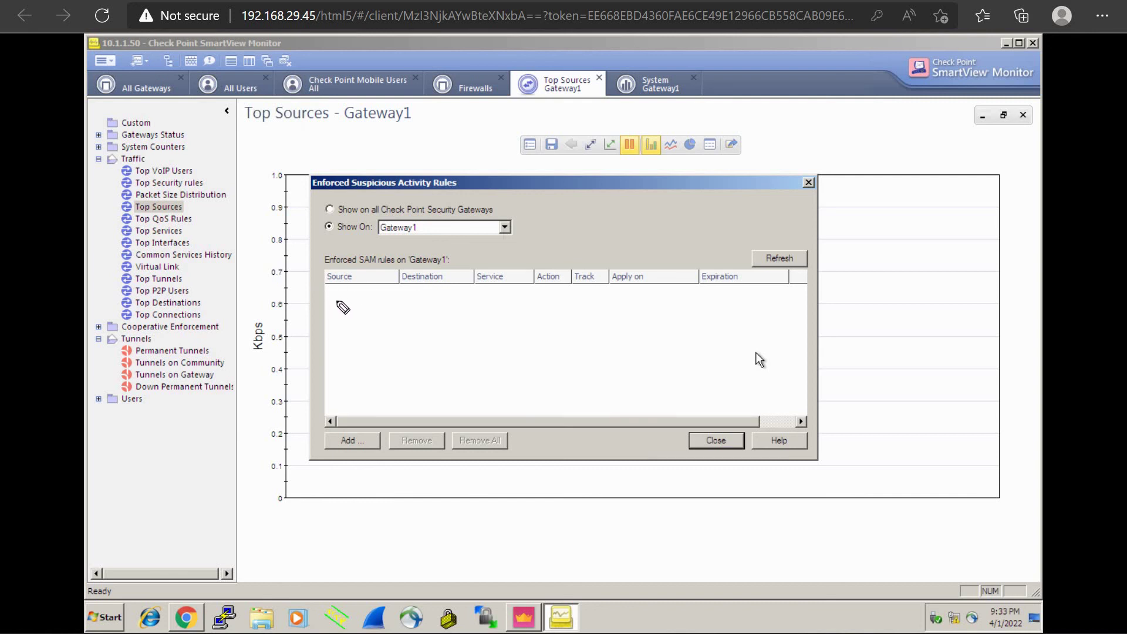
pyautogui.moveTo(326, 301); pyautogui.dragTo(344, 290)
pyautogui.click(352, 296)
pyautogui.moveTo(360, 289)
pyautogui.mouseDown()
pyautogui.moveTo(358, 303)
pyautogui.moveTo(394, 285)
pyautogui.moveTo(407, 306)
pyautogui.moveTo(429, 291)
pyautogui.moveTo(429, 302)
pyautogui.mouseUp()
pyautogui.click(367, 297)
pyautogui.click(378, 293)
pyautogui.click(419, 297)
pyautogui.moveTo(425, 303)
pyautogui.mouseDown()
pyautogui.moveTo(514, 291)
pyautogui.moveTo(507, 313)
pyautogui.moveTo(541, 306)
pyautogui.mouseUp()
pyautogui.click(440, 297)
pyautogui.click(451, 298)
# Step: Annotate the sample rule with Service Any, Action Block/Drop, Track Yes, and circle it
pyautogui.moveTo(537, 294); pyautogui.dragTo(537, 305)
pyautogui.moveTo(550, 292)
pyautogui.mouseDown()
pyautogui.moveTo(553, 304)
pyautogui.moveTo(573, 304)
pyautogui.mouseUp()
pyautogui.moveTo(581, 293)
pyautogui.mouseDown()
pyautogui.moveTo(548, 334)
pyautogui.moveTo(572, 321)
pyautogui.moveTo(578, 340)
pyautogui.mouseUp()
pyautogui.moveTo(578, 320); pyautogui.dragTo(589, 296)
pyautogui.moveTo(590, 289)
pyautogui.mouseDown()
pyautogui.moveTo(587, 303)
pyautogui.moveTo(603, 302)
pyautogui.mouseUp()
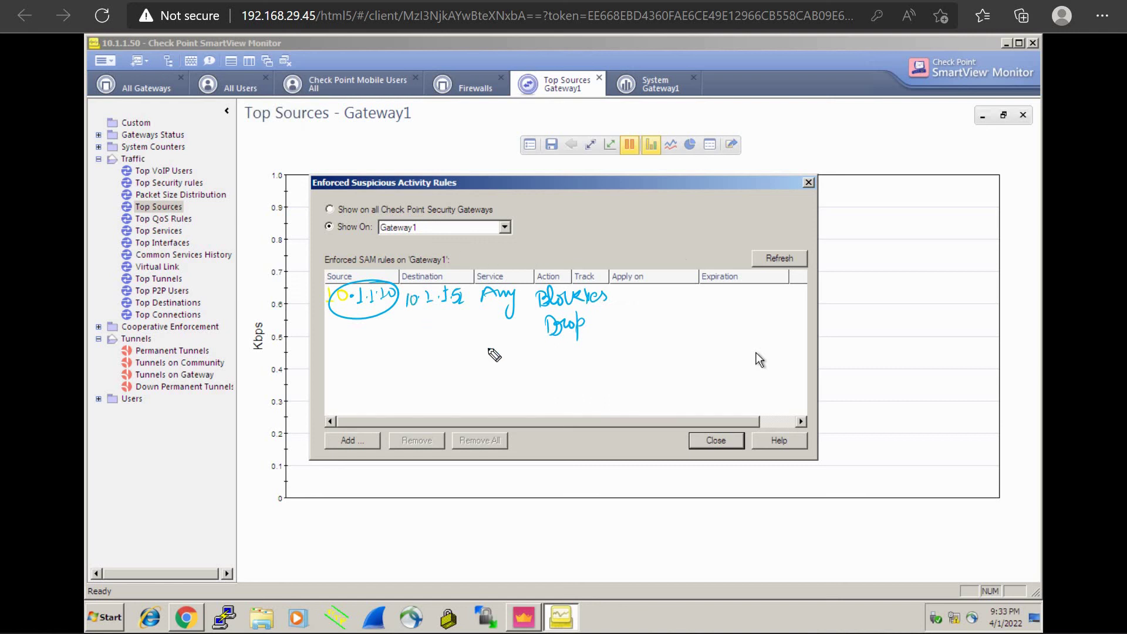
pyautogui.moveTo(685, 259)
pyautogui.mouseDown()
pyautogui.moveTo(414, 261)
pyautogui.moveTo(698, 327)
pyautogui.moveTo(656, 273)
pyautogui.moveTo(728, 251)
pyautogui.mouseUp()
pyautogui.click(709, 259)
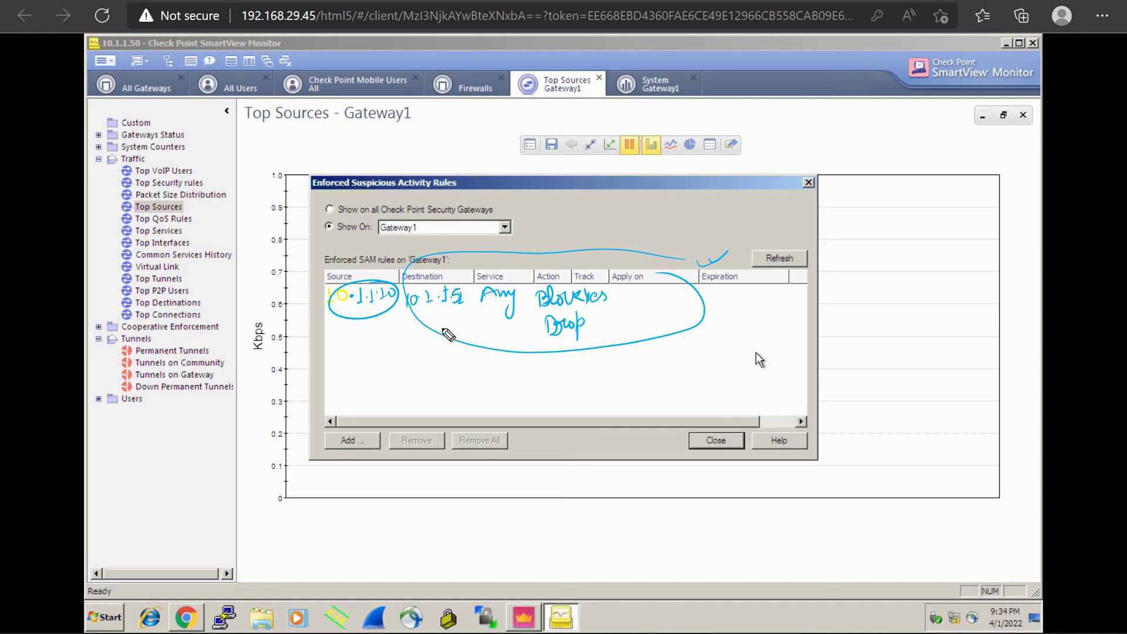
# Step: Clear the pen annotations and close the Enforced Suspicious Activity Rules dialog
pyautogui.press('Delete')
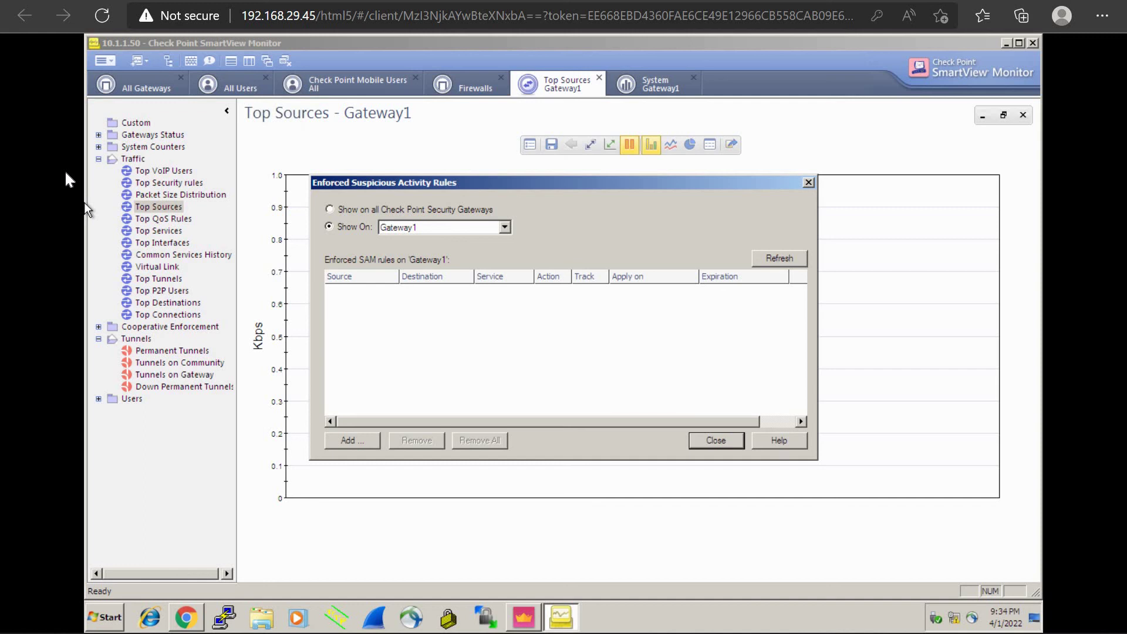
pyautogui.click(809, 184)
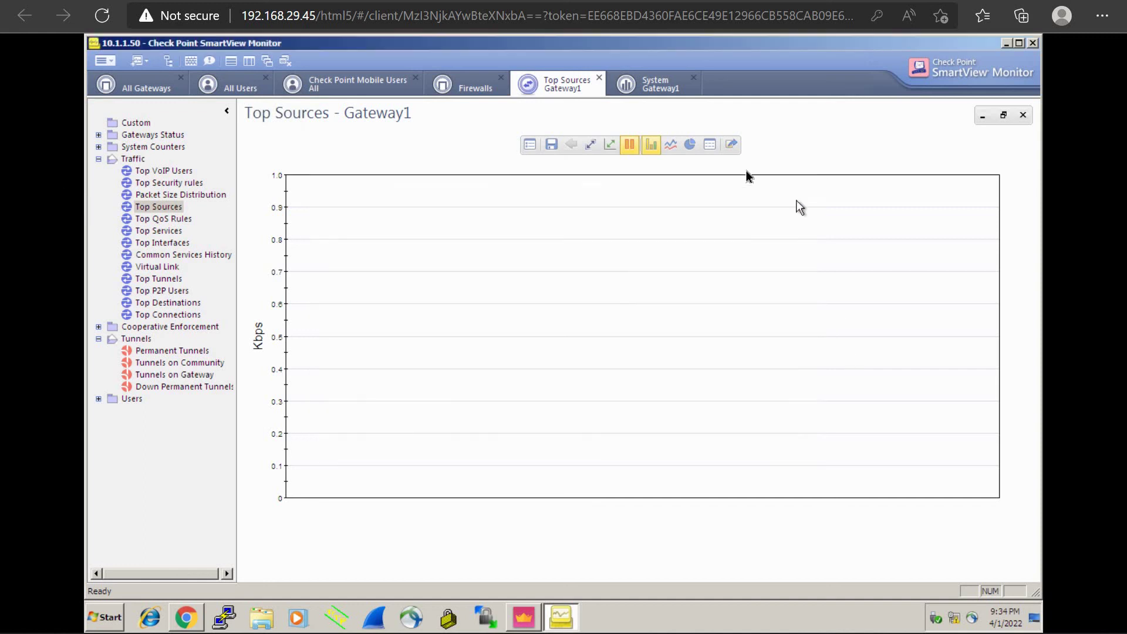